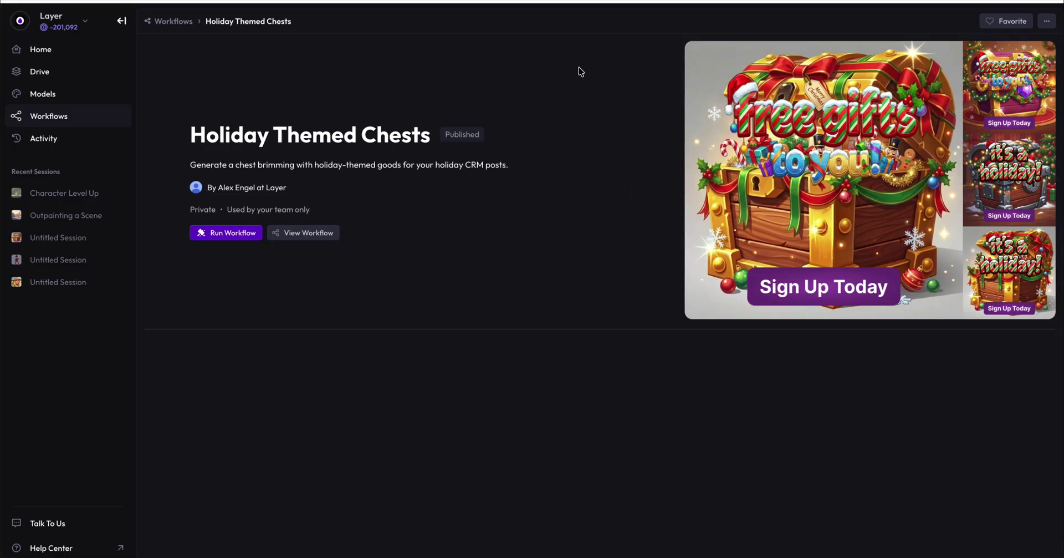
# Step: Open the Holiday Themed Chests workflow in the editor and bring its final output nodes into view
pyautogui.click(592, 135)
pyautogui.click(308, 233)
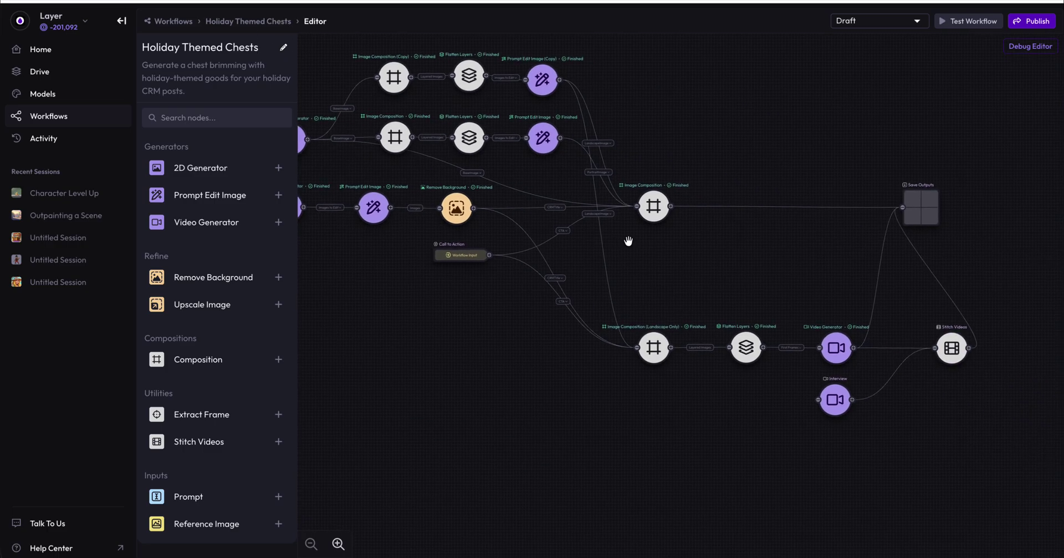
pyautogui.scroll(2, 715, 283)
pyautogui.moveTo(655, 278); pyautogui.dragTo(795, 518)
pyautogui.scroll(6, 727, 314)
pyautogui.moveTo(725, 310); pyautogui.dragTo(1039, 96)
pyautogui.moveTo(713, 264); pyautogui.dragTo(782, 268)
pyautogui.moveTo(839, 251); pyautogui.dragTo(299, 215)
# Step: Inspect the final Image Composition node and the Save Outputs node it feeds
pyautogui.click(701, 328)
pyautogui.moveTo(732, 192); pyautogui.dragTo(513, 155)
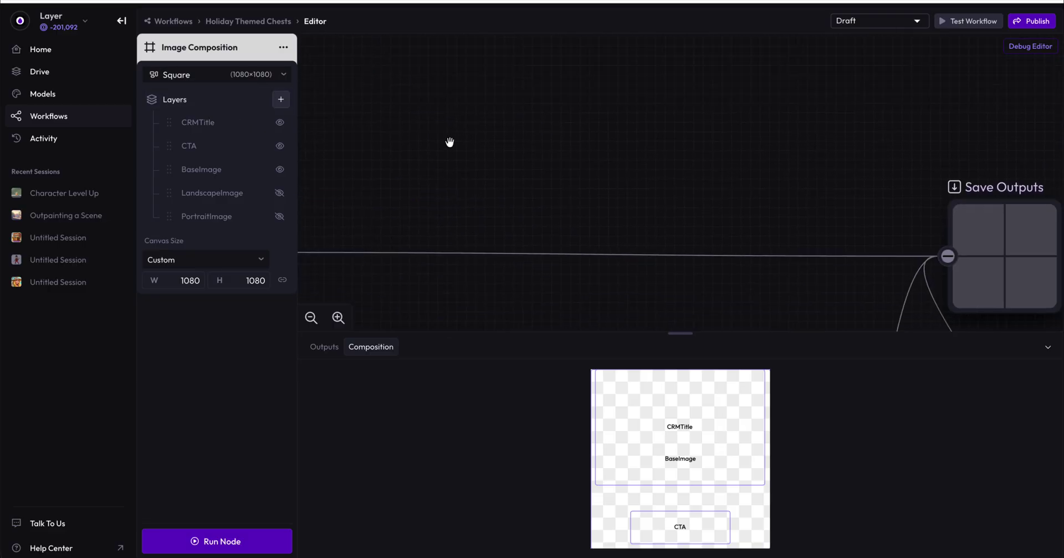
pyautogui.click(744, 202)
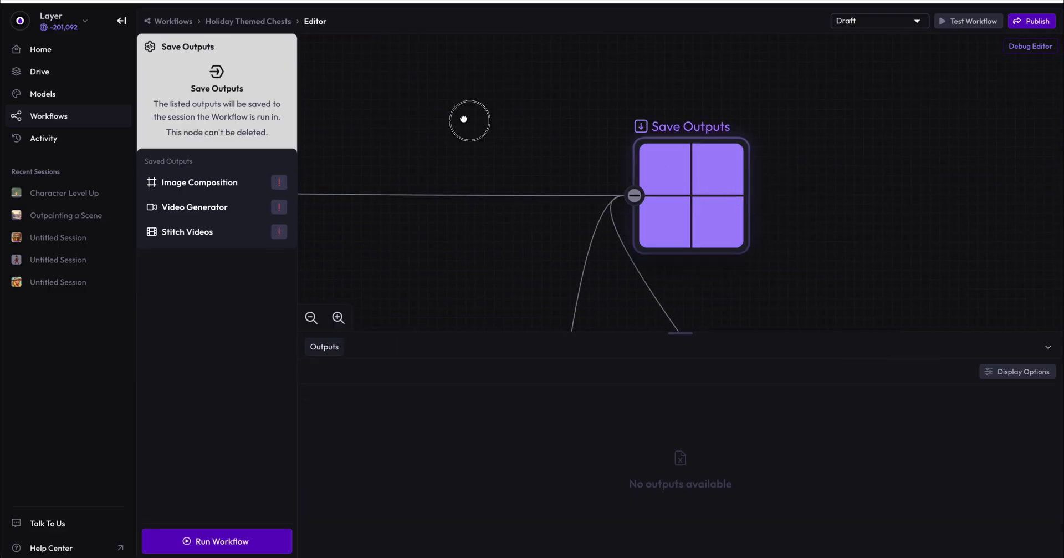
# Step: Review the list of resolutions defined in the Image Composition node
pyautogui.moveTo(464, 120); pyautogui.dragTo(796, 157)
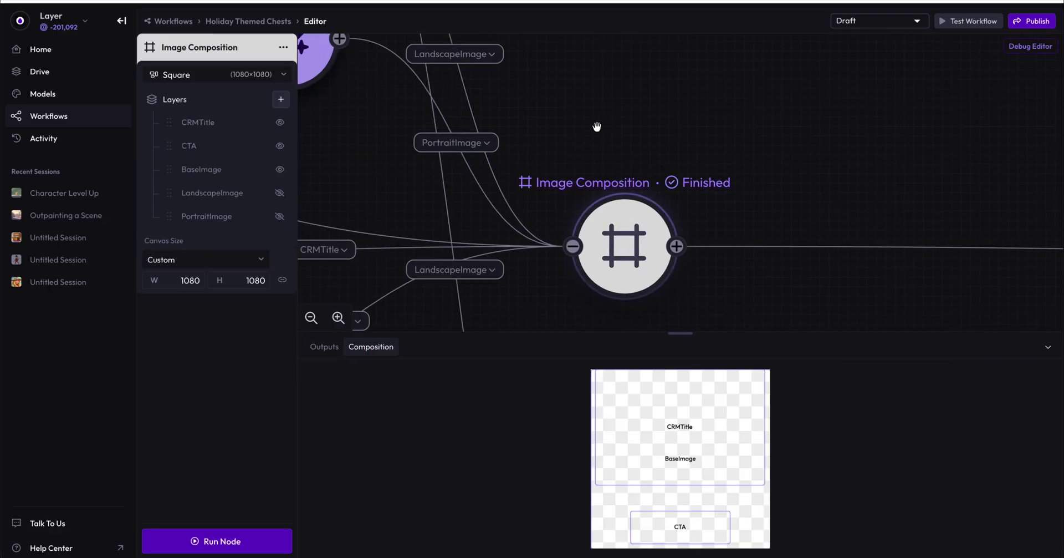
pyautogui.moveTo(601, 123); pyautogui.dragTo(694, 121)
pyautogui.scroll(-2, 442, 175)
pyautogui.moveTo(435, 182); pyautogui.dragTo(548, 155)
pyautogui.click(215, 76)
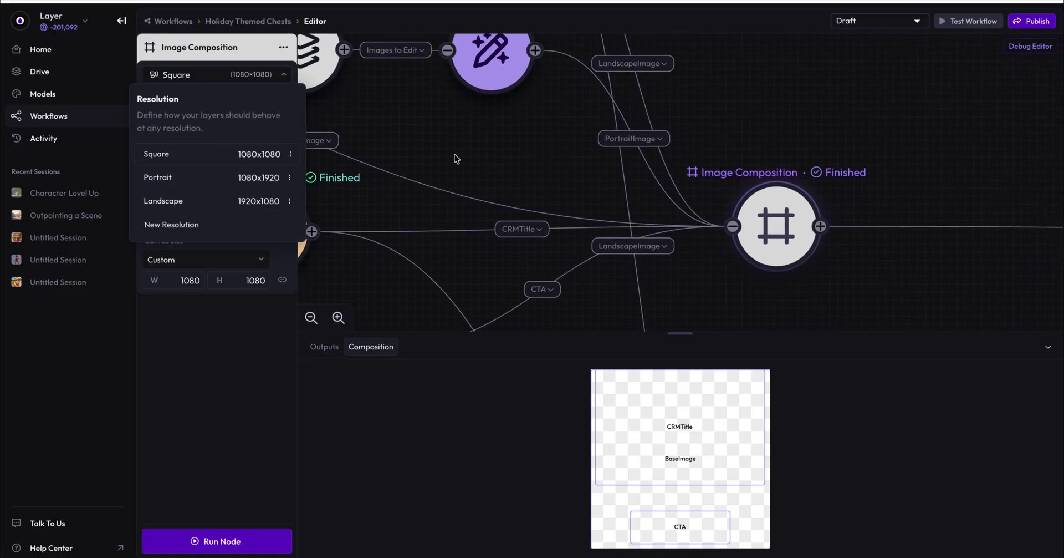
pyautogui.click(498, 143)
# Step: Examine the generated outputs of the Prompt Edit Image (Copy) and Prompt Edit Image nodes
pyautogui.moveTo(559, 118); pyautogui.dragTo(499, 190)
pyautogui.moveTo(760, 102); pyautogui.dragTo(877, 193)
pyautogui.scroll(2, 789, 128)
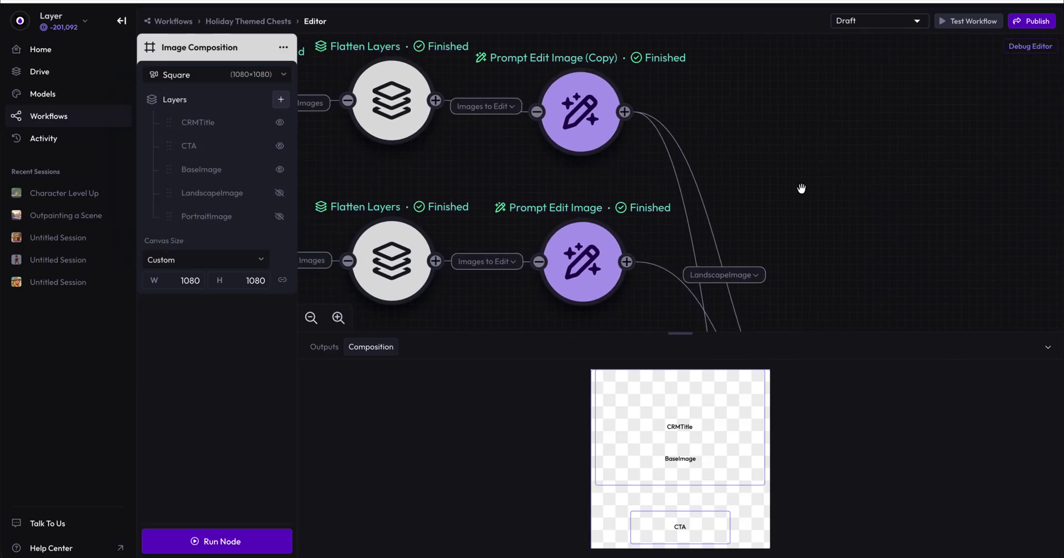
pyautogui.click(574, 111)
pyautogui.click(575, 111)
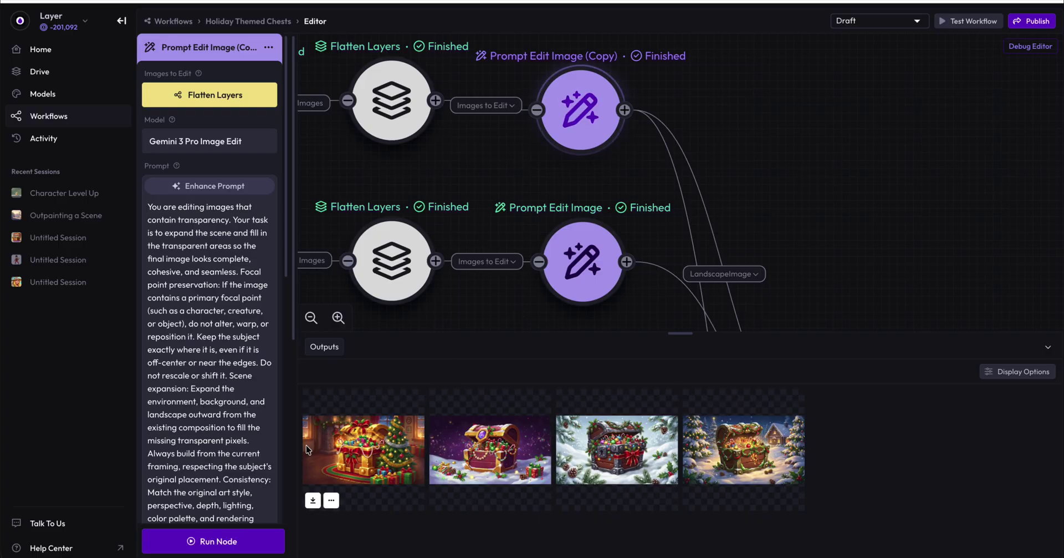
pyautogui.click(580, 252)
# Step: Inspect the Remove Background and Base Image Theme Generator nodes that supply images to the compositions
pyautogui.moveTo(843, 222); pyautogui.dragTo(795, 152)
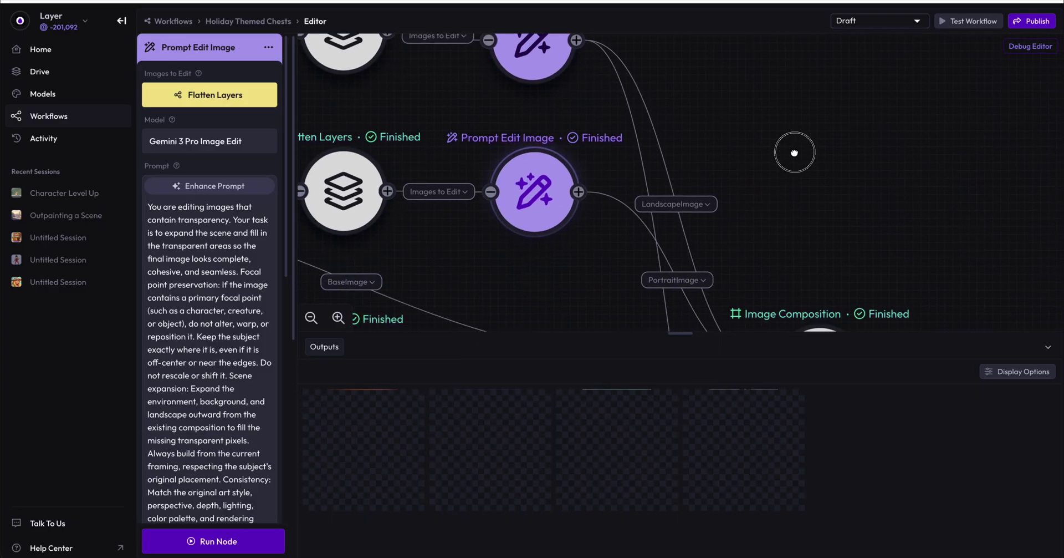
pyautogui.moveTo(811, 212); pyautogui.dragTo(795, 122)
pyautogui.moveTo(445, 271); pyautogui.dragTo(661, 175)
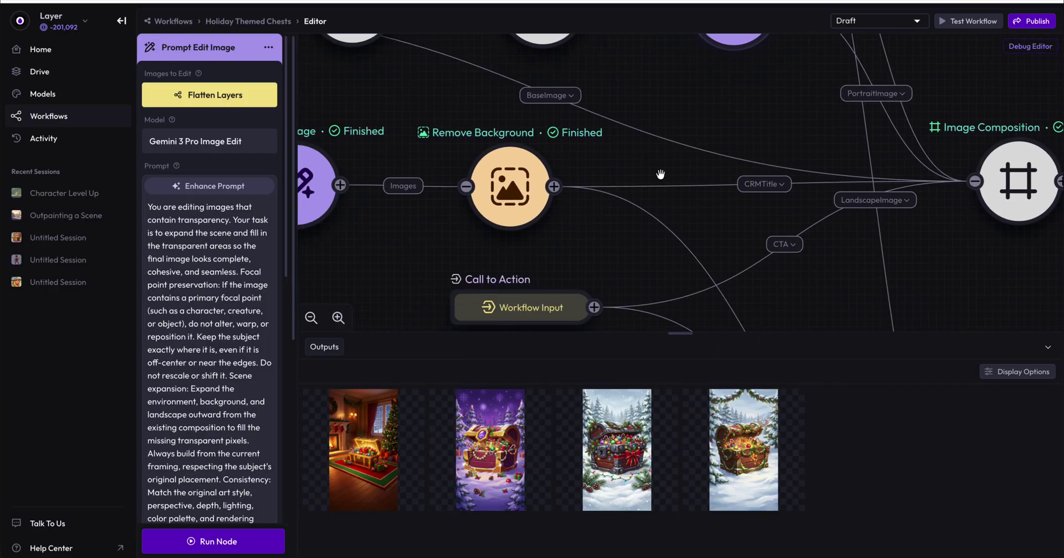
pyautogui.click(496, 190)
pyautogui.moveTo(406, 106); pyautogui.dragTo(725, 214)
pyautogui.click(334, 145)
pyautogui.click(386, 135)
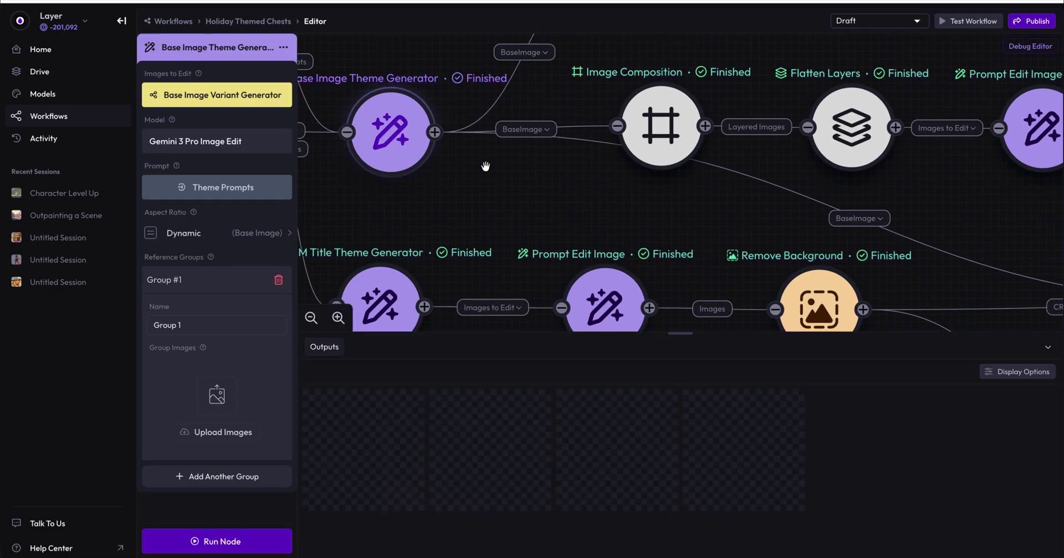
# Step: Return to the final Image Composition node and view its square layout
pyautogui.moveTo(499, 173); pyautogui.dragTo(250, 80)
pyautogui.moveTo(853, 128); pyautogui.dragTo(364, 118)
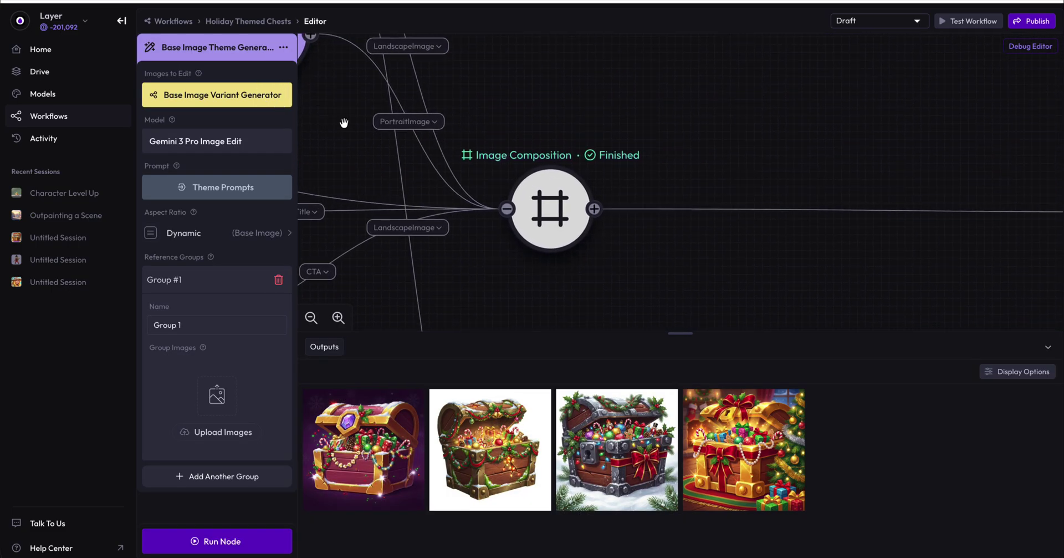
pyautogui.click(585, 244)
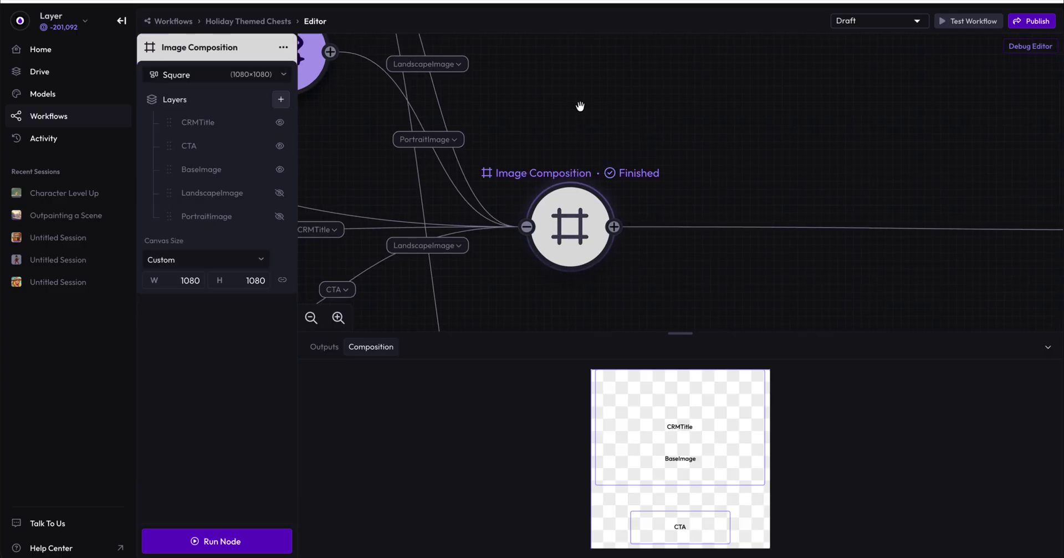
# Step: Examine the layers and available resolutions of the Image Composition (Landscape Only) node
pyautogui.moveTo(744, 155); pyautogui.dragTo(749, 6)
pyautogui.moveTo(686, 240); pyautogui.dragTo(601, 52)
pyautogui.moveTo(534, 118); pyautogui.dragTo(610, 144)
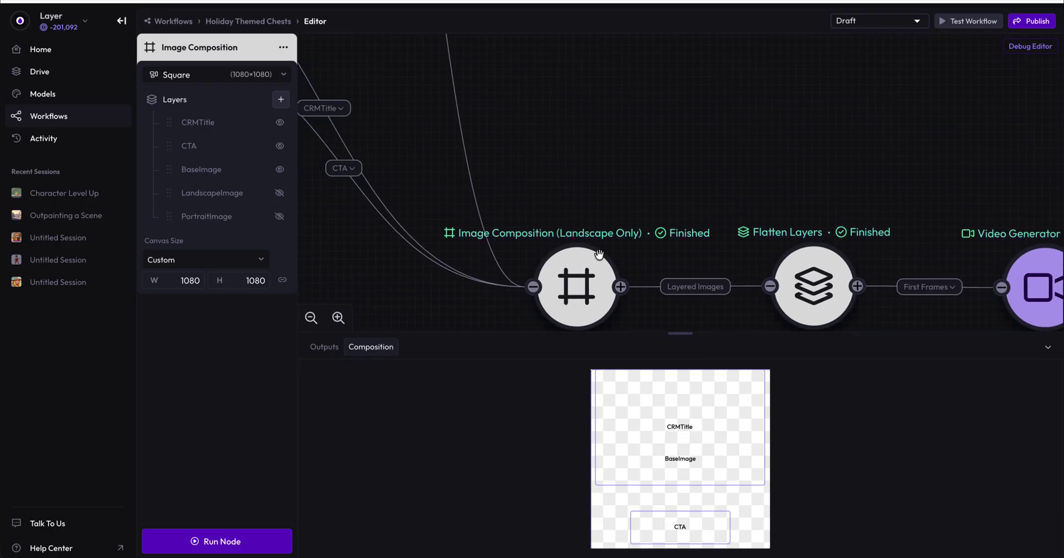
pyautogui.click(561, 272)
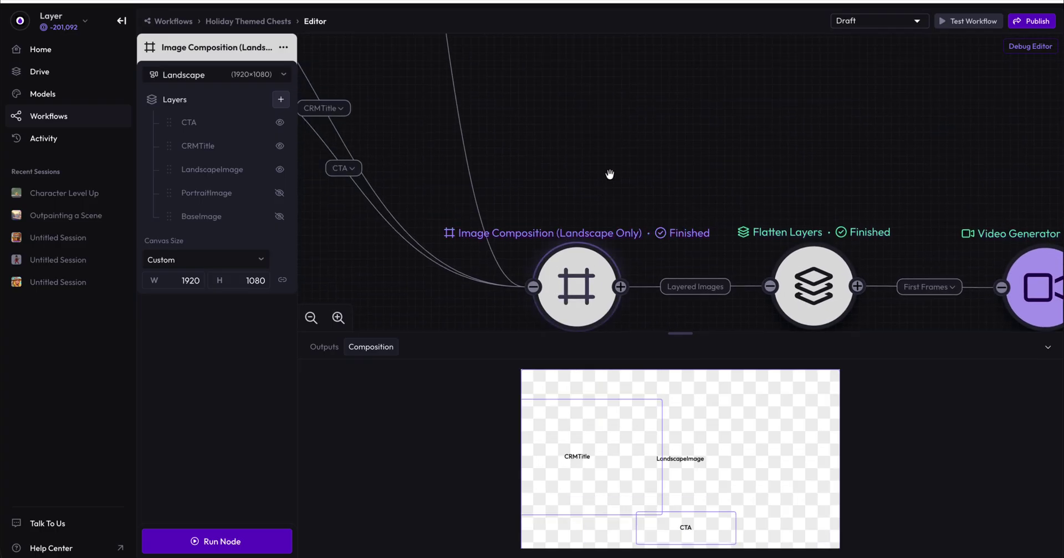
pyautogui.click(252, 77)
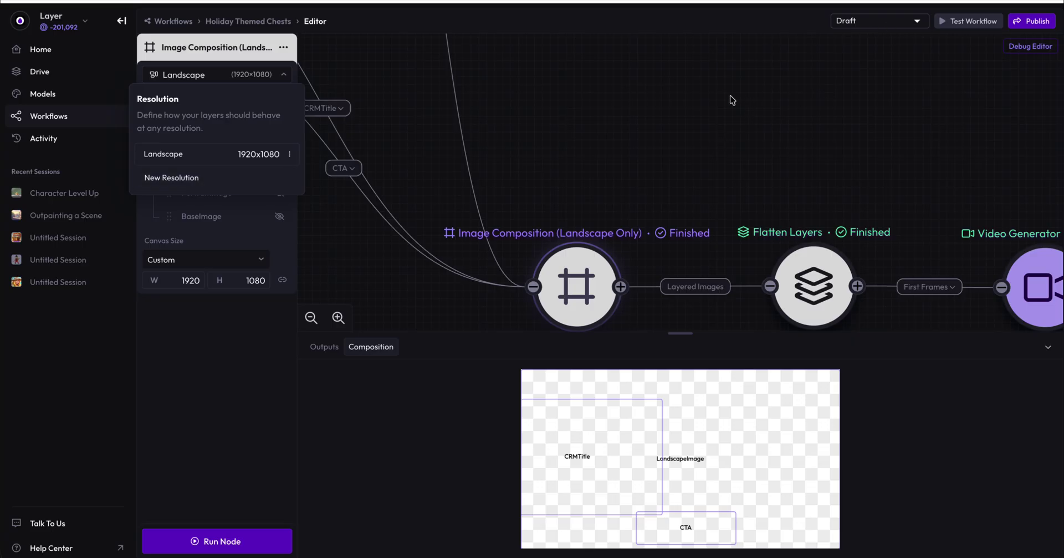
pyautogui.click(695, 112)
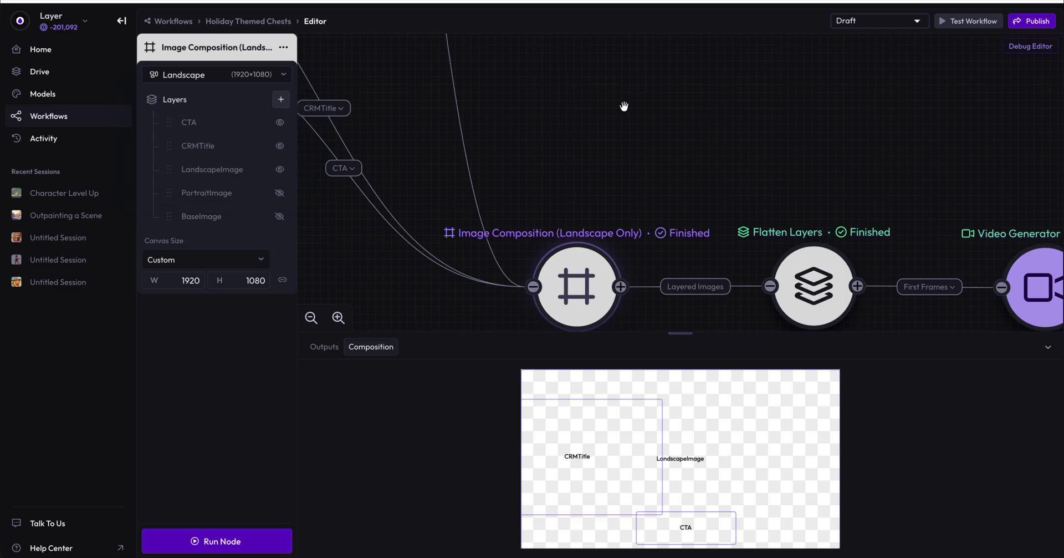
# Step: Switch the final Image Composition node to its Landscape 1920x1080 resolution
pyautogui.click(581, 149)
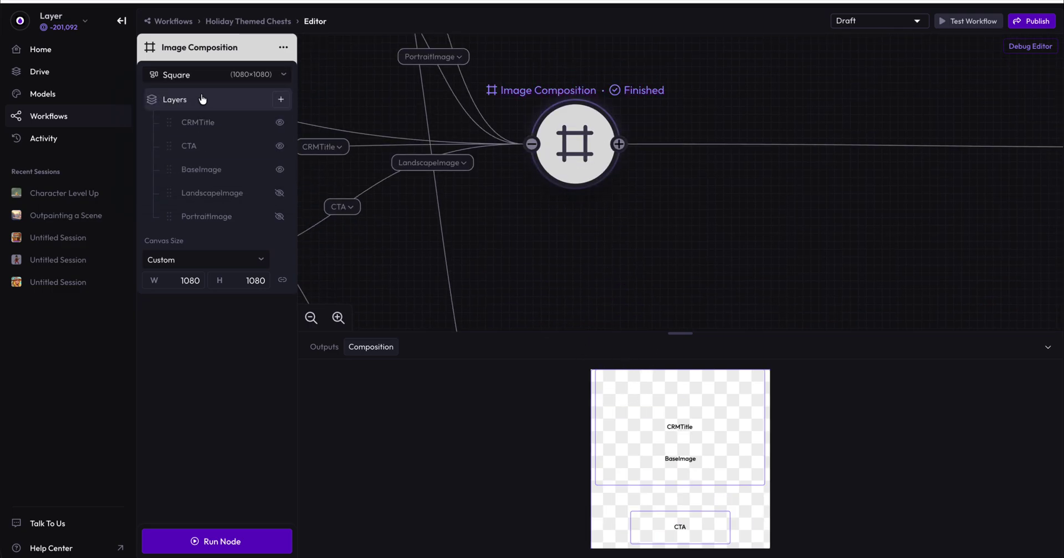
pyautogui.click(215, 74)
pyautogui.click(214, 200)
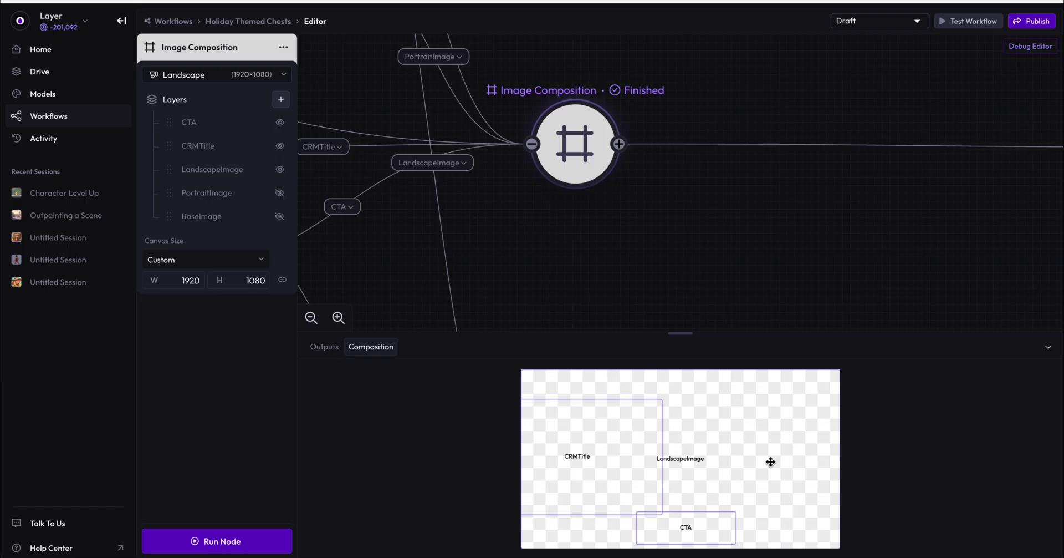
# Step: Review the Image Composition (Landscape Only) node's layer layout and its path through Flatten Layers to the Video Generator
pyautogui.scroll(-5, 593, 301)
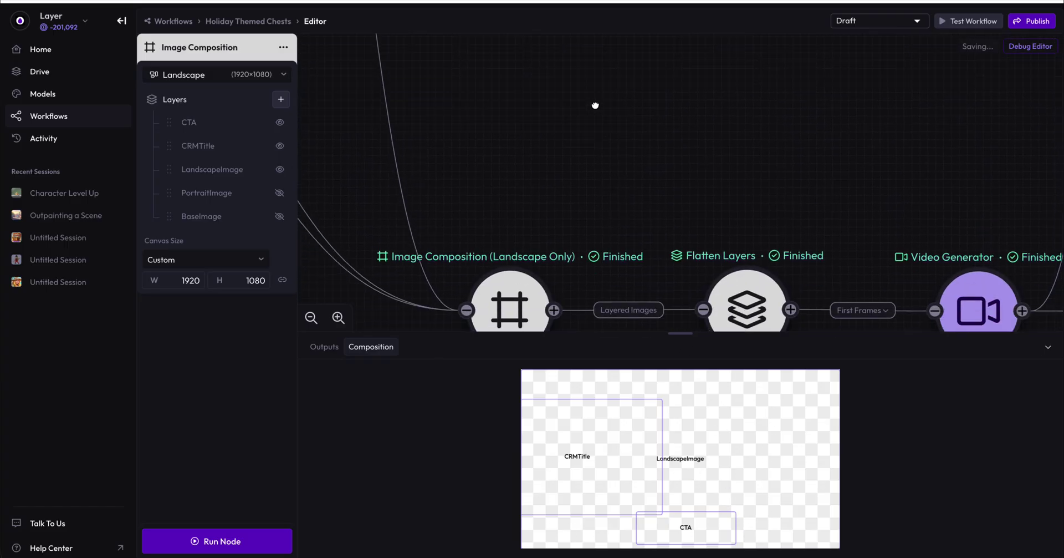
pyautogui.click(527, 235)
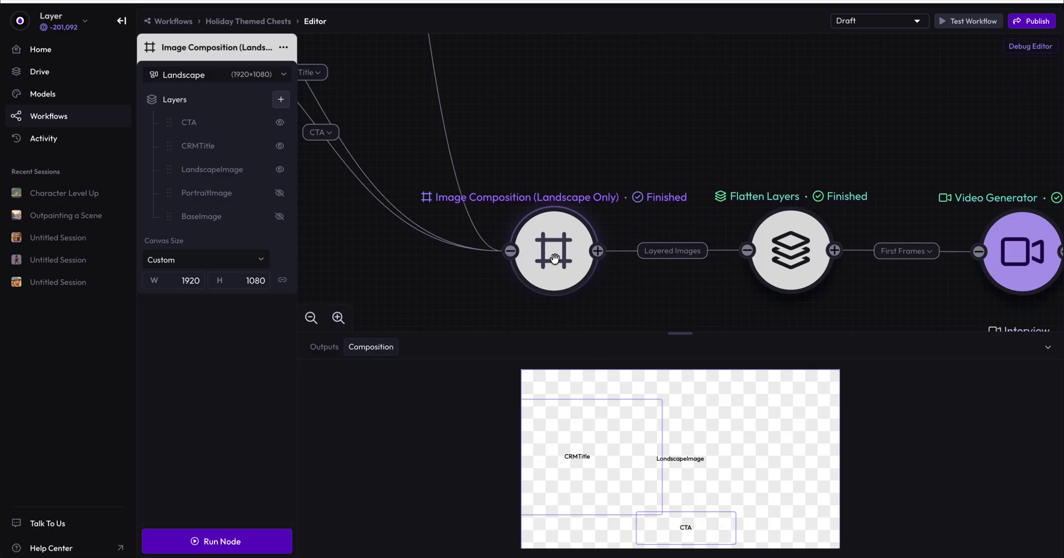
pyautogui.scroll(-2, 575, 110)
pyautogui.scroll(-1, 573, 98)
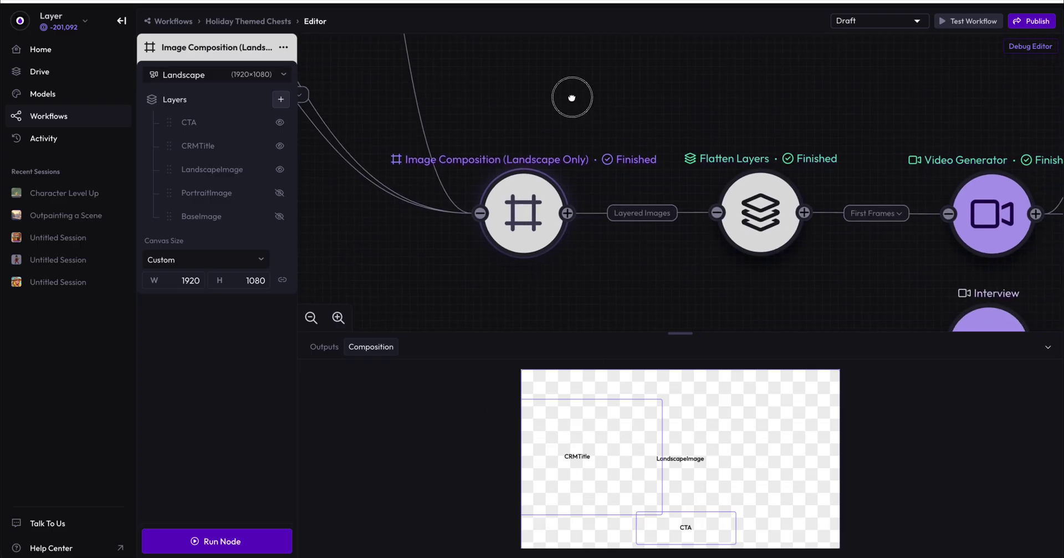
pyautogui.scroll(2, 563, 94)
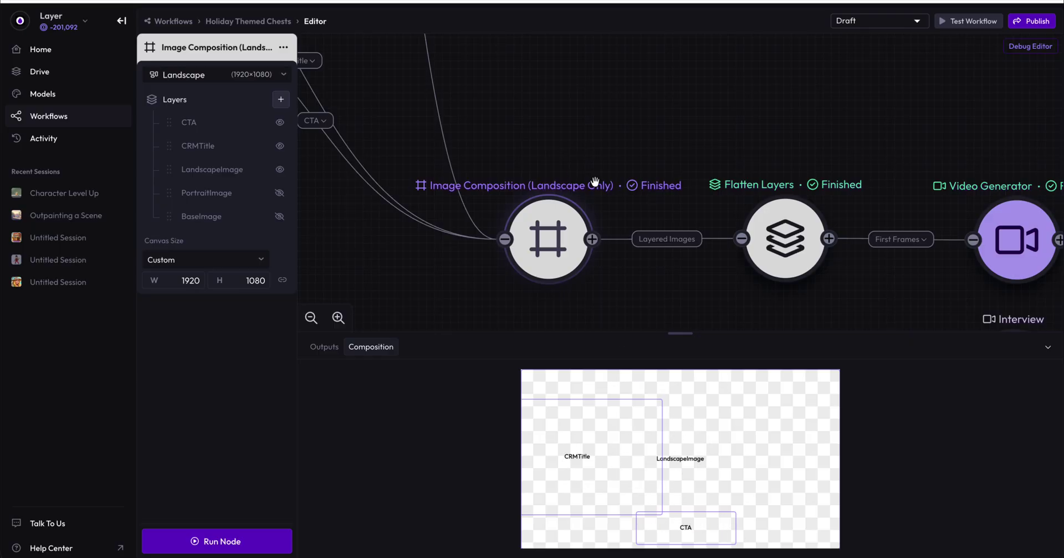
pyautogui.click(634, 109)
pyautogui.moveTo(634, 109); pyautogui.dragTo(413, 55)
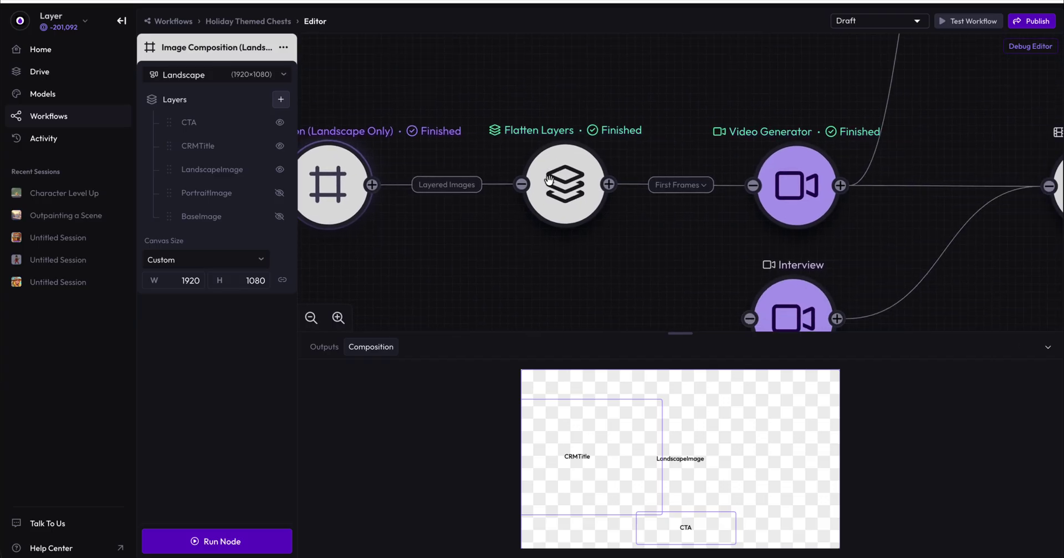
pyautogui.moveTo(468, 76); pyautogui.dragTo(547, 73)
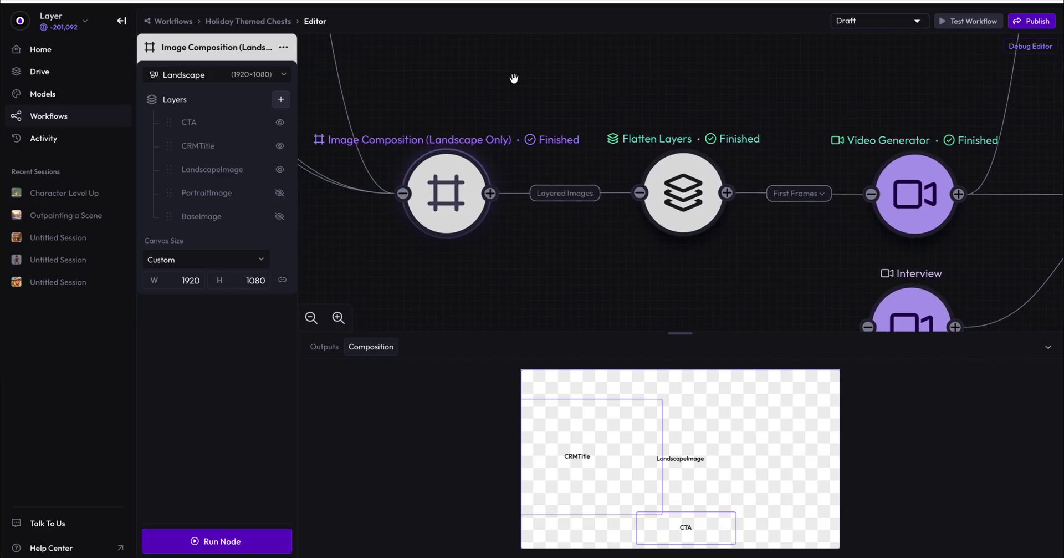
pyautogui.click(496, 90)
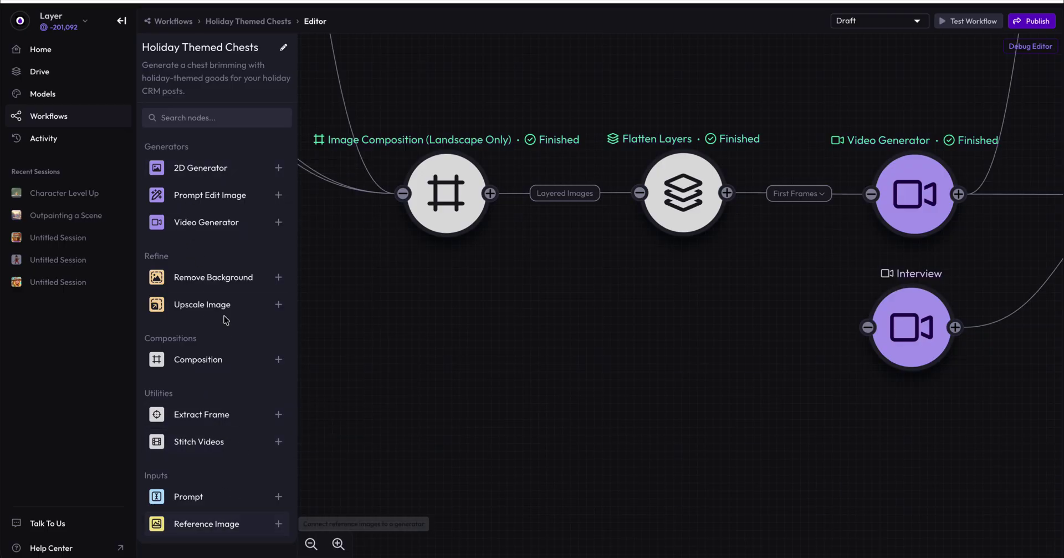
pyautogui.moveTo(562, 307); pyautogui.dragTo(572, 334)
pyautogui.moveTo(556, 128); pyautogui.dragTo(581, 150)
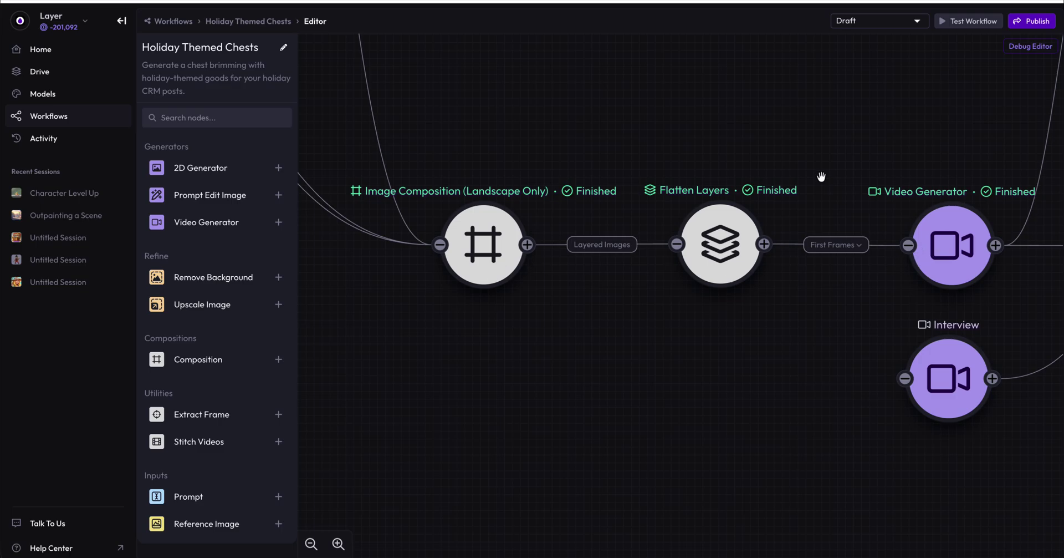
pyautogui.moveTo(821, 176); pyautogui.dragTo(782, 138)
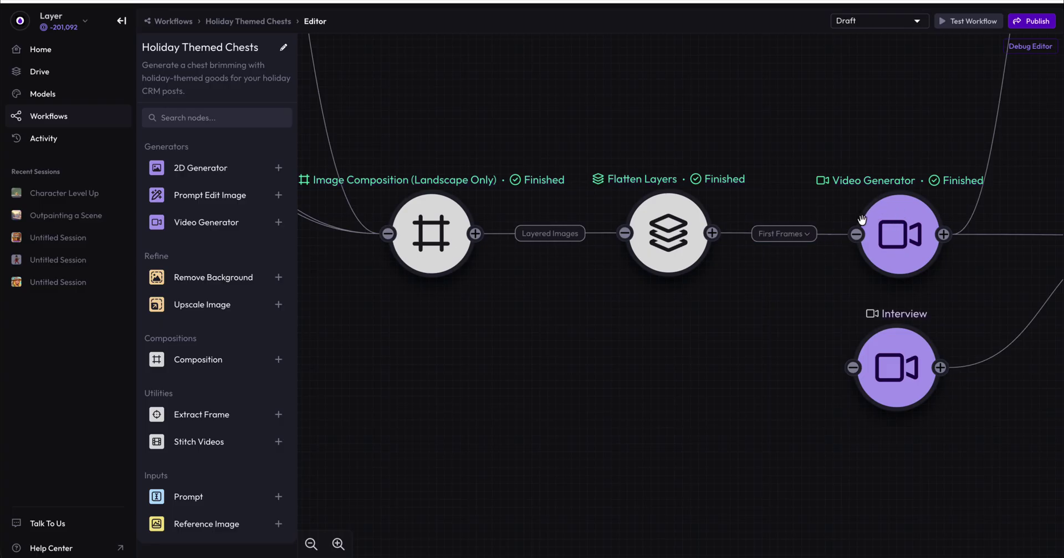
pyautogui.moveTo(522, 95); pyautogui.dragTo(544, 100)
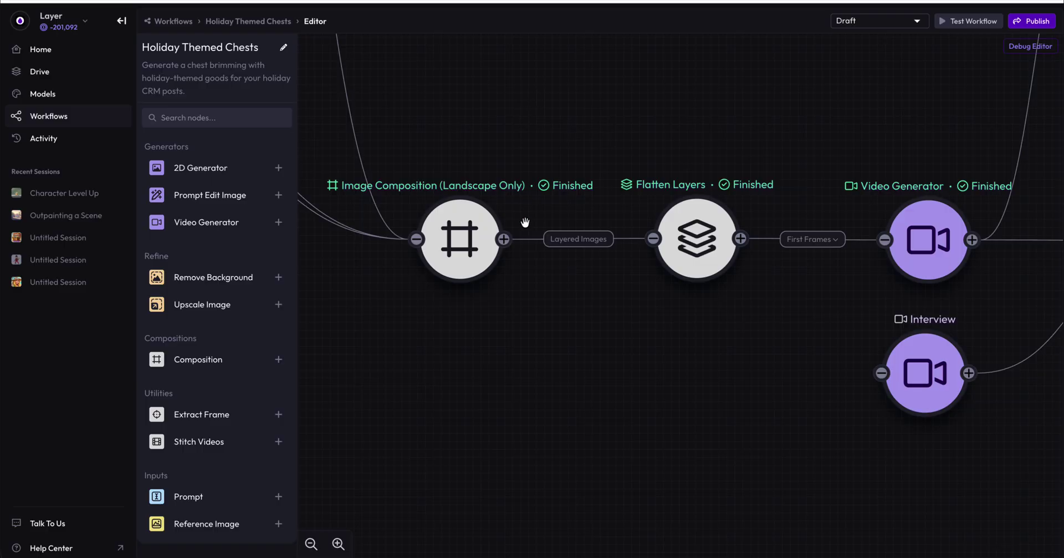
# Step: Reopen the Image Composition (Landscape Only) node to view its composition layout
pyautogui.click(470, 240)
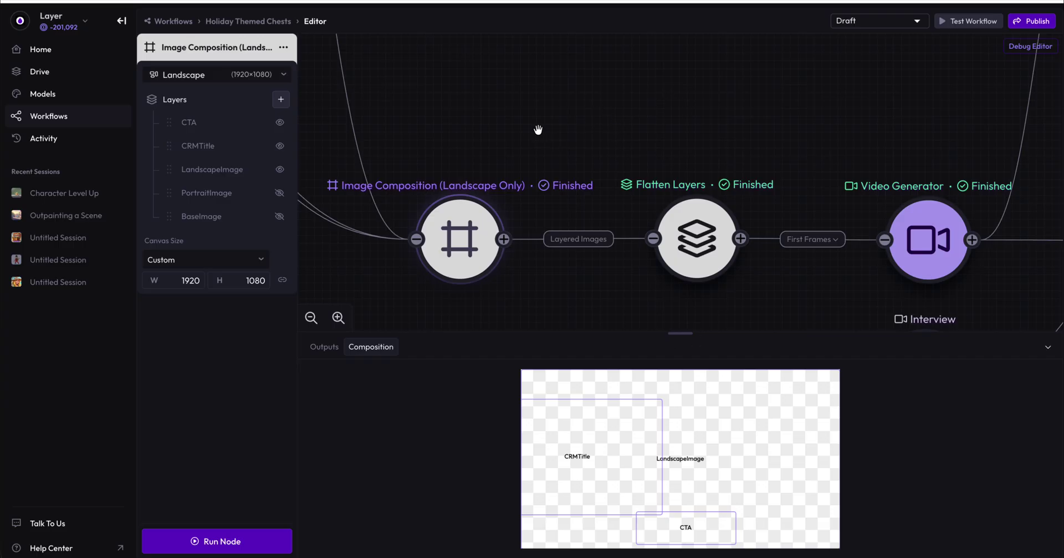
pyautogui.moveTo(537, 129); pyautogui.dragTo(580, 107)
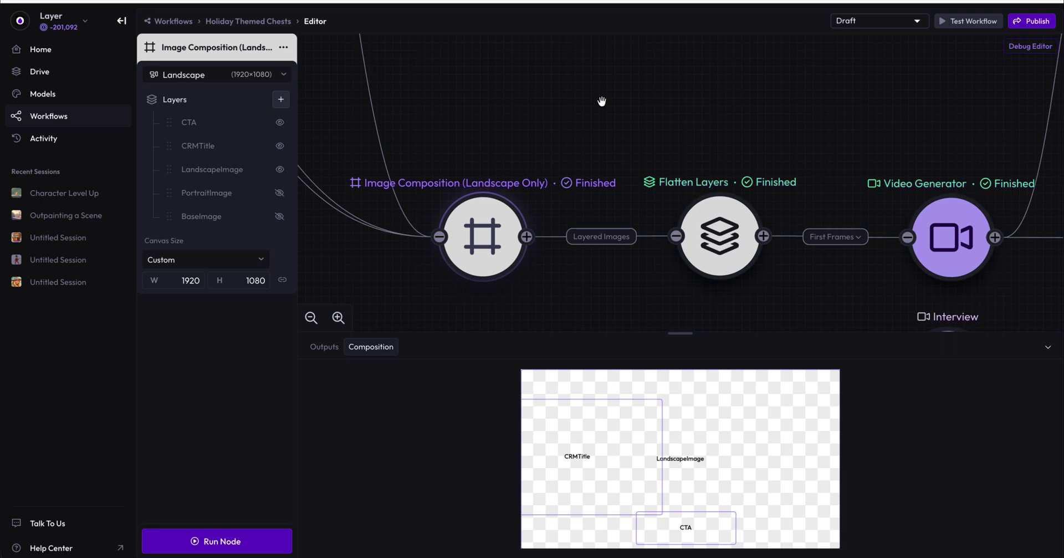
pyautogui.click(602, 101)
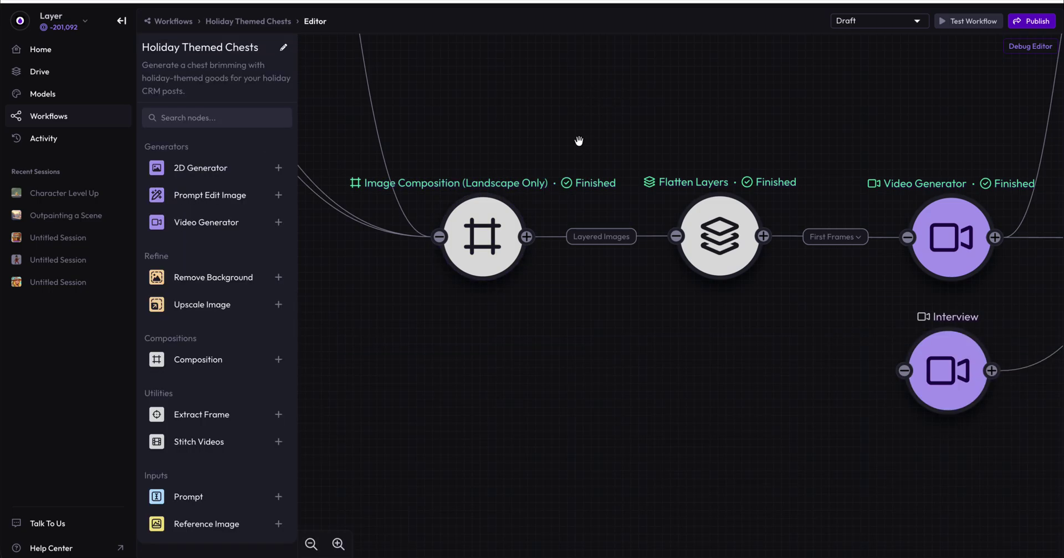
pyautogui.click(484, 235)
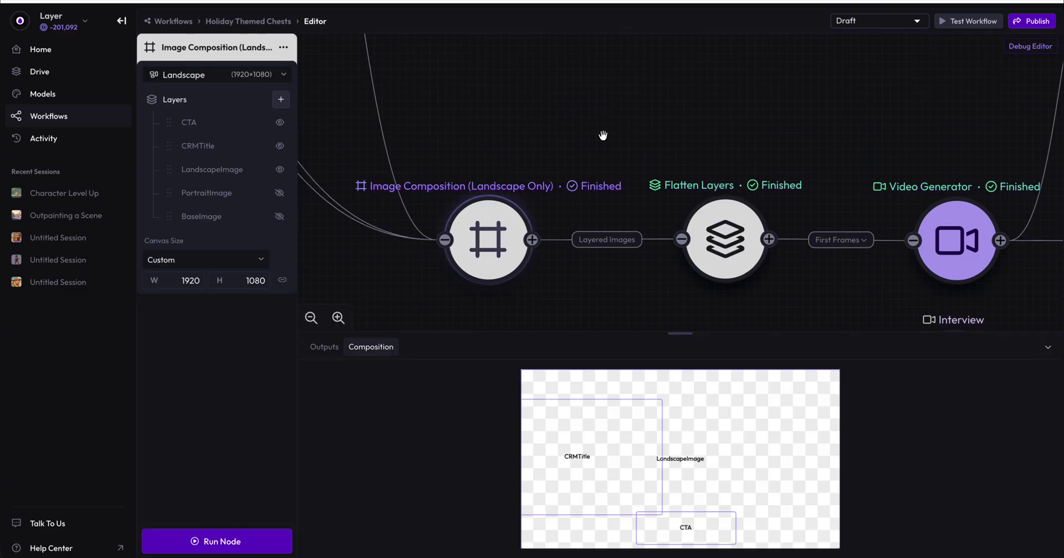
# Step: View the flattened landscape images produced by the Flatten Layers node before the Video Generator
pyautogui.moveTo(608, 136); pyautogui.dragTo(537, 114)
pyautogui.click(636, 219)
pyautogui.moveTo(617, 88); pyautogui.dragTo(599, 56)
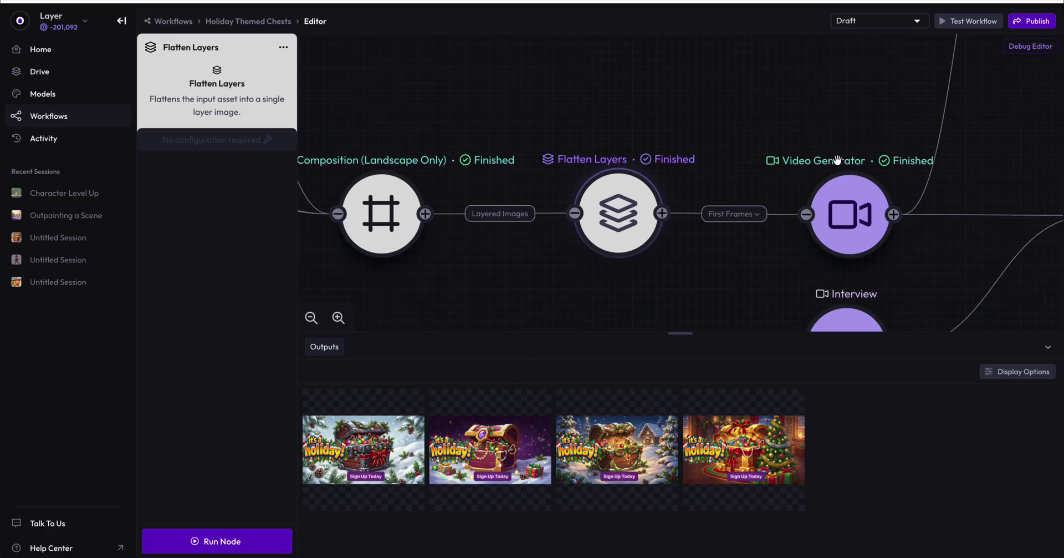
# Step: Check the Video Generator node's prompt, settings and outputs, and return to the Flatten Layers outputs
pyautogui.click(833, 236)
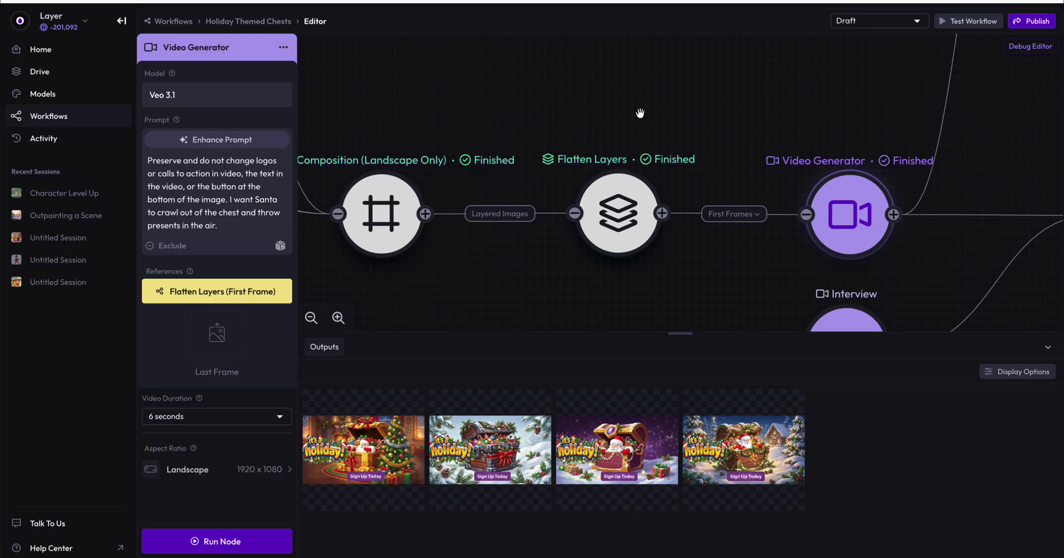
pyautogui.click(646, 108)
pyautogui.click(650, 216)
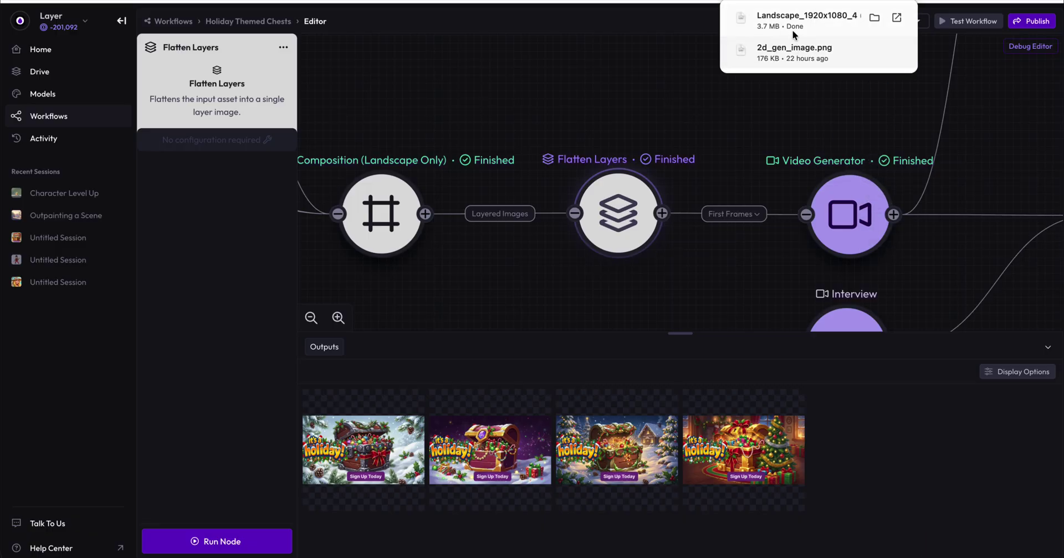
# Step: View the downloaded landscape image at full size, and check the landscape composition's layers against the Flatten Layers outputs
pyautogui.click(790, 25)
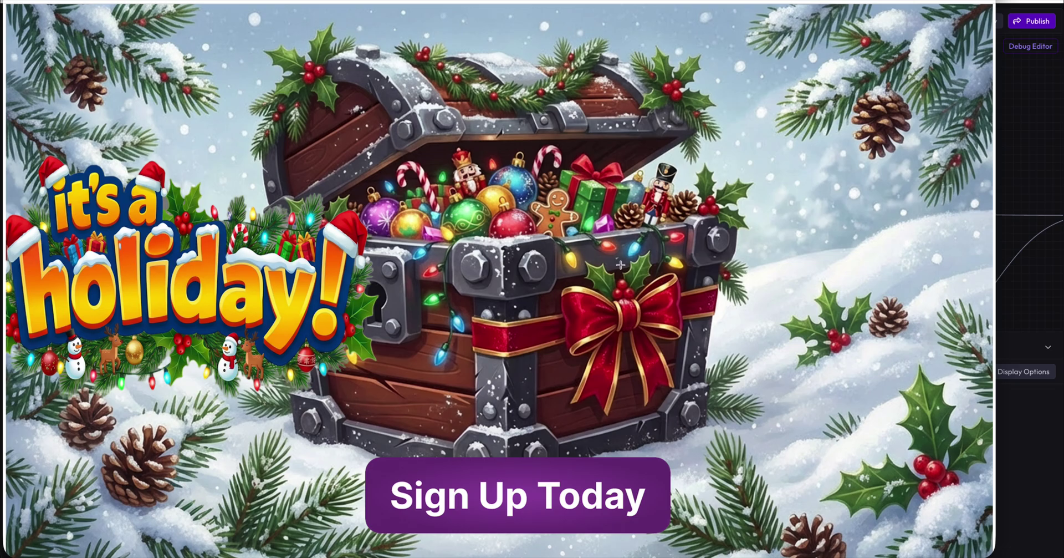
pyautogui.press('Escape')
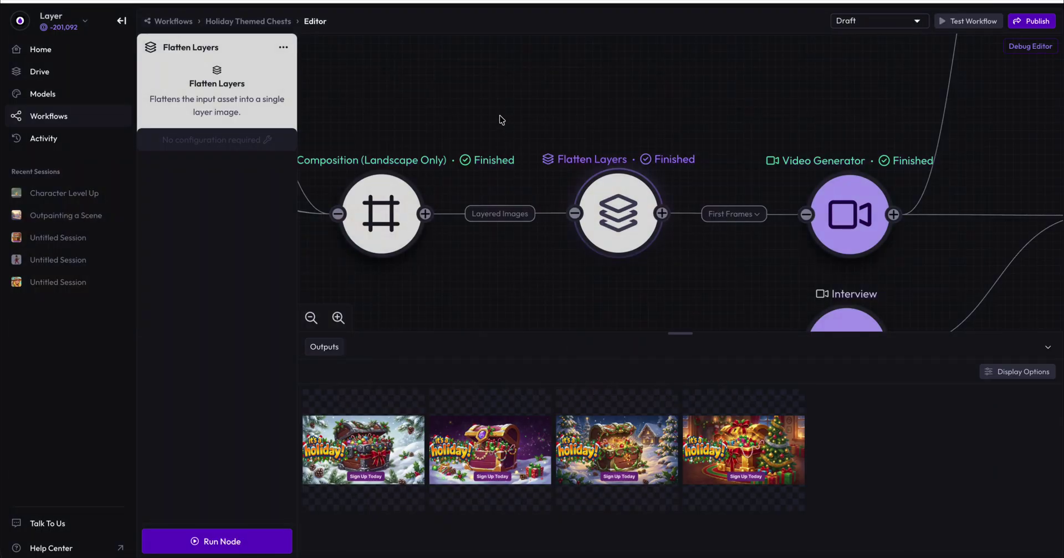
pyautogui.click(396, 213)
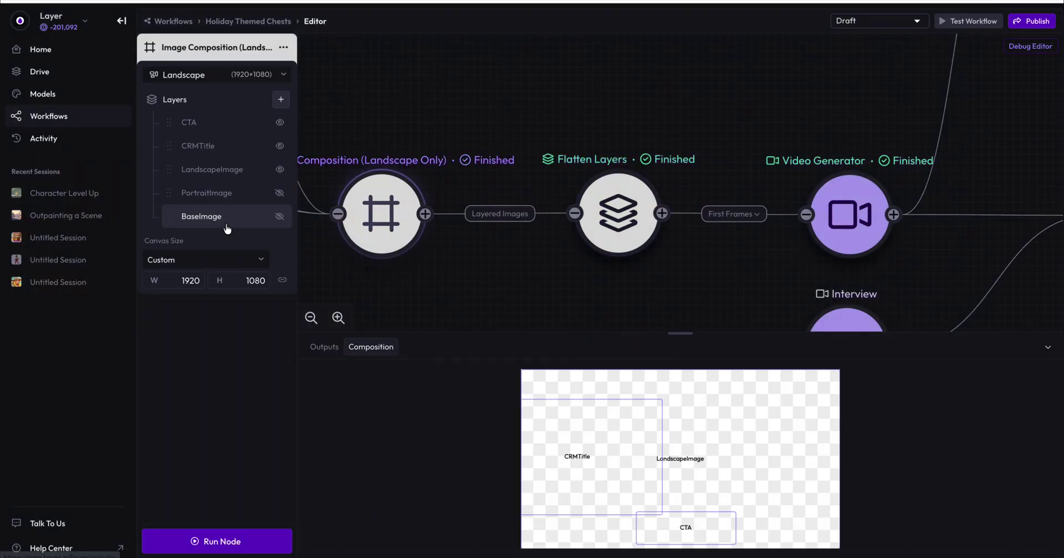
pyautogui.click(635, 195)
pyautogui.moveTo(680, 102); pyautogui.dragTo(654, 92)
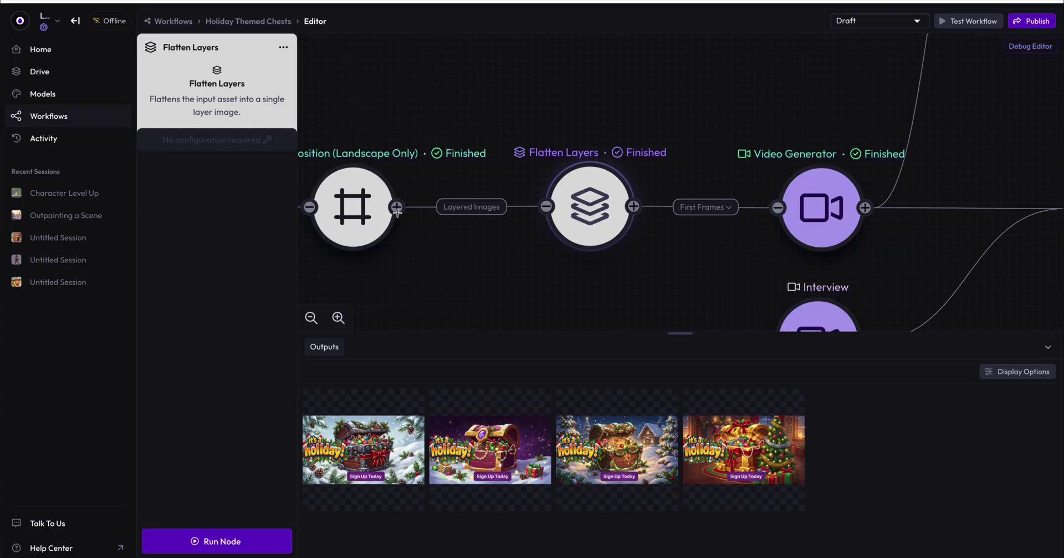
pyautogui.moveTo(398, 207); pyautogui.dragTo(554, 59)
pyautogui.moveTo(682, 85); pyautogui.dragTo(596, 95)
# Step: Review the Video Generator's prompt, highlighting the sentence about Santa crawling out of the chest and throwing presents
pyautogui.click(752, 228)
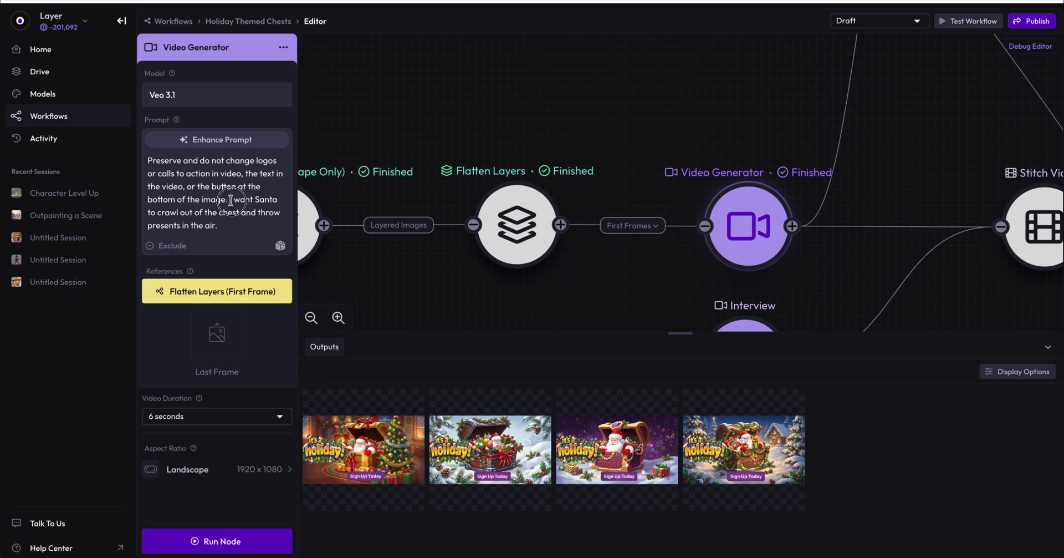
pyautogui.moveTo(232, 201)
pyautogui.mouseDown()
pyautogui.moveTo(253, 224)
pyautogui.moveTo(231, 221)
pyautogui.moveTo(228, 202)
pyautogui.mouseUp()
pyautogui.click(246, 220)
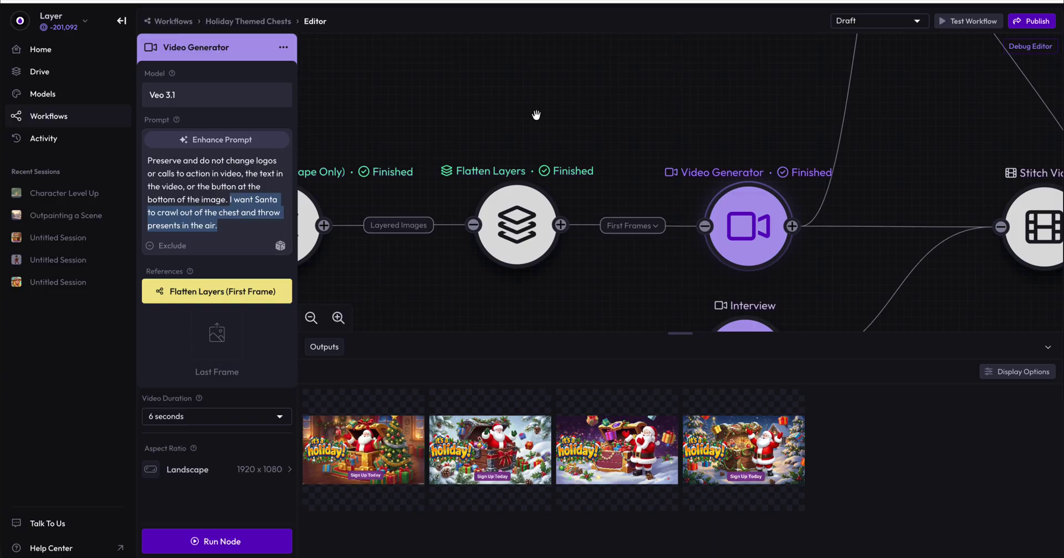
pyautogui.click(578, 101)
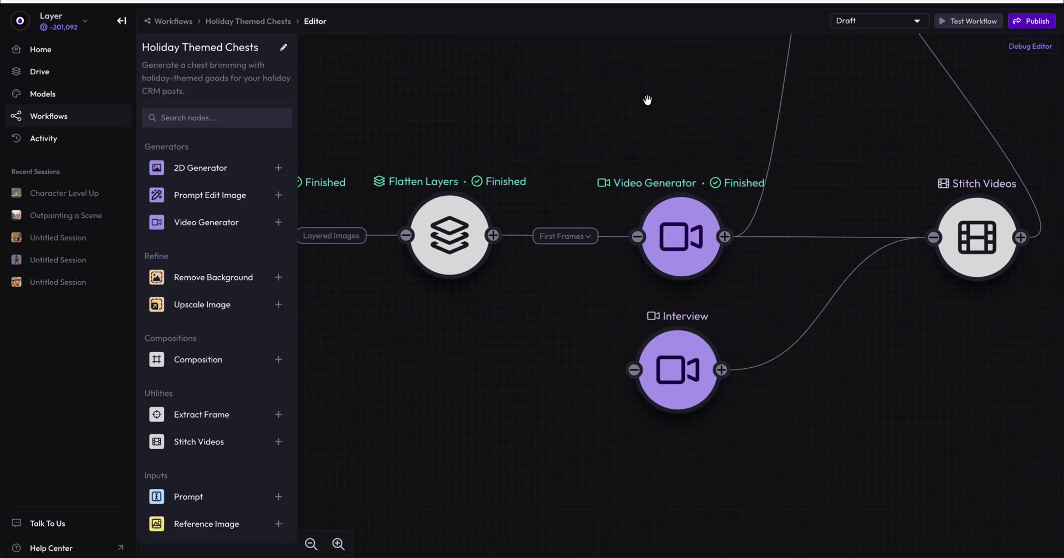
# Step: Compare the flattened landscape images from Flatten Layers with the videos produced by the Video Generator
pyautogui.click(471, 239)
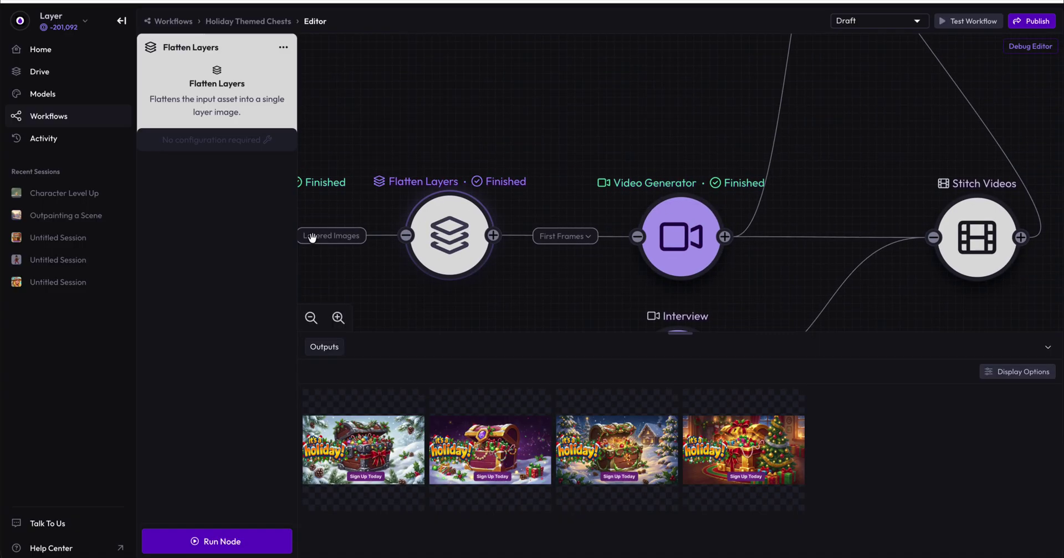
pyautogui.click(592, 144)
pyautogui.click(691, 244)
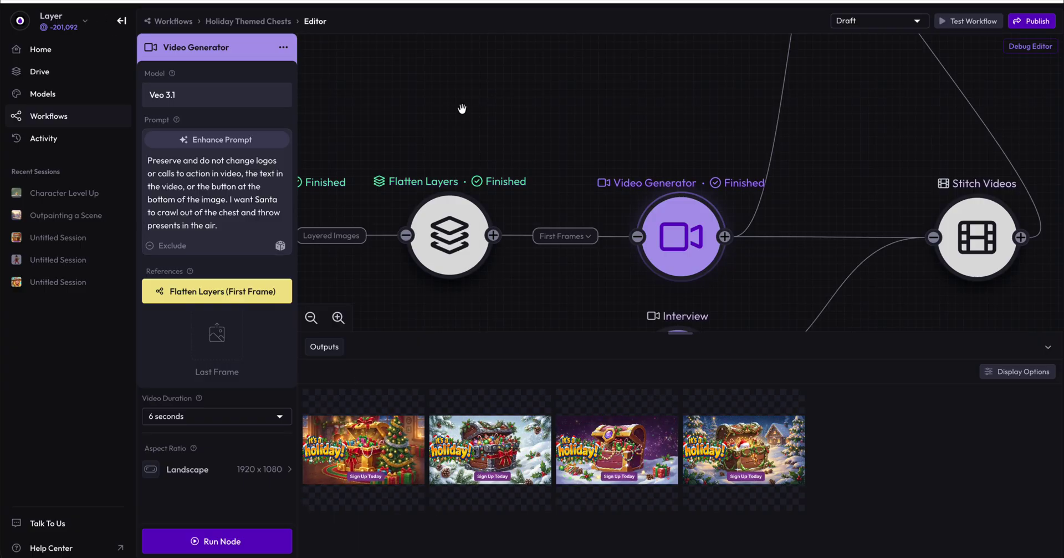
pyautogui.moveTo(462, 108); pyautogui.dragTo(586, 107)
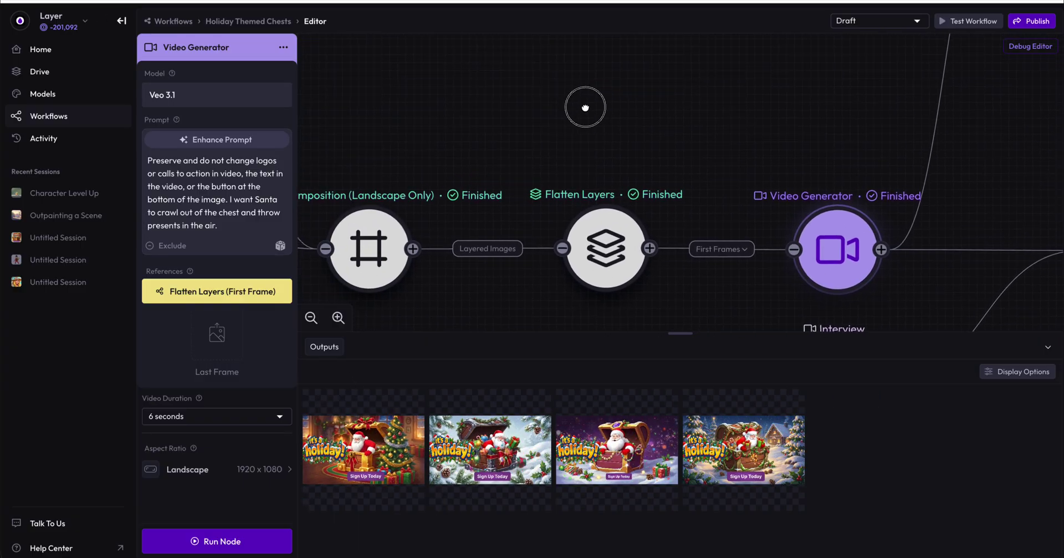
pyautogui.click(585, 224)
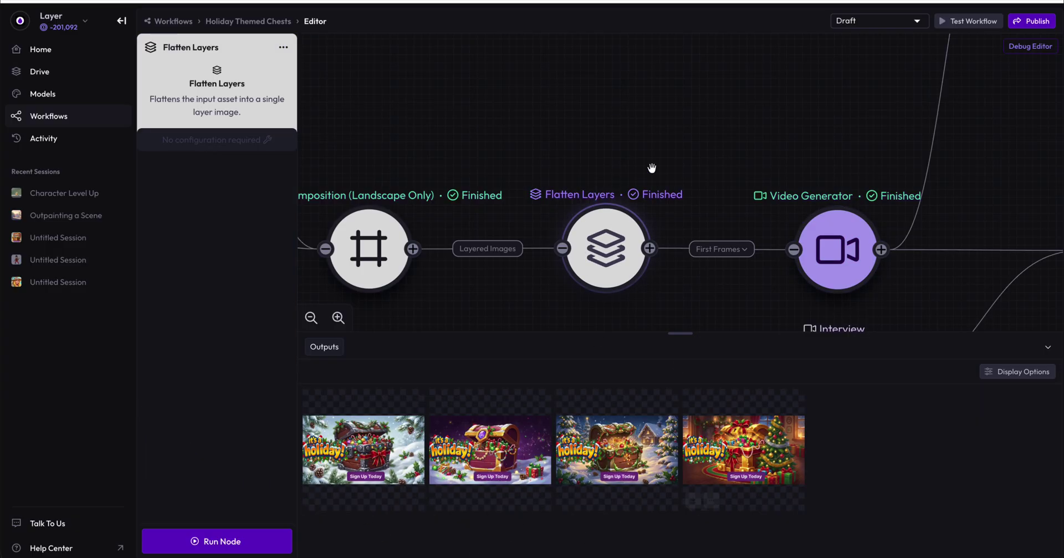
pyautogui.moveTo(673, 115); pyautogui.dragTo(485, 125)
pyautogui.click(621, 257)
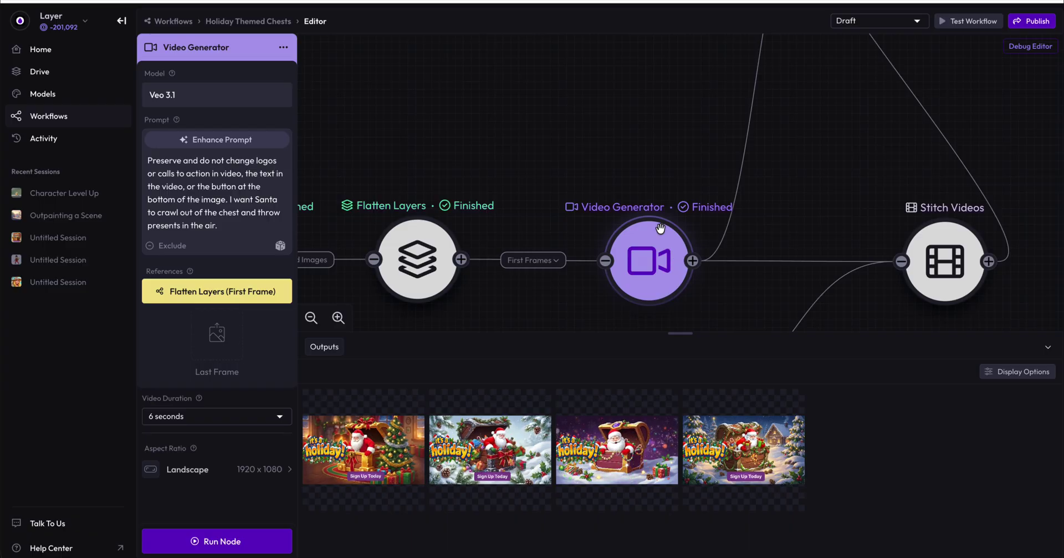
# Step: Delete the Stitch Videos node from the workflow and confirm the deletion
pyautogui.moveTo(612, 102); pyautogui.dragTo(591, 35)
pyautogui.click(916, 206)
pyautogui.press('Delete')
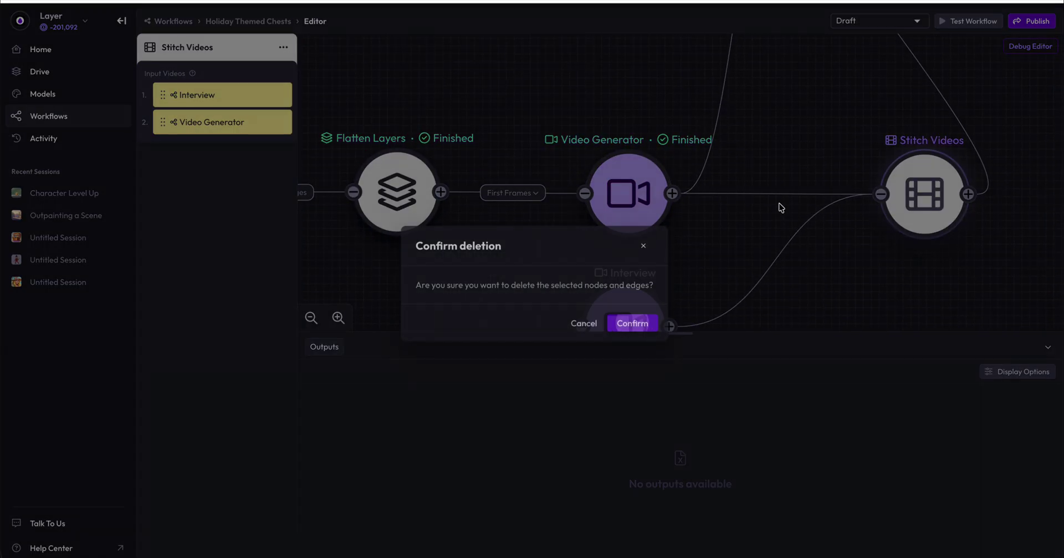
pyautogui.click(628, 321)
# Step: Try to delete the Interview node below the Video Generator
pyautogui.click(638, 325)
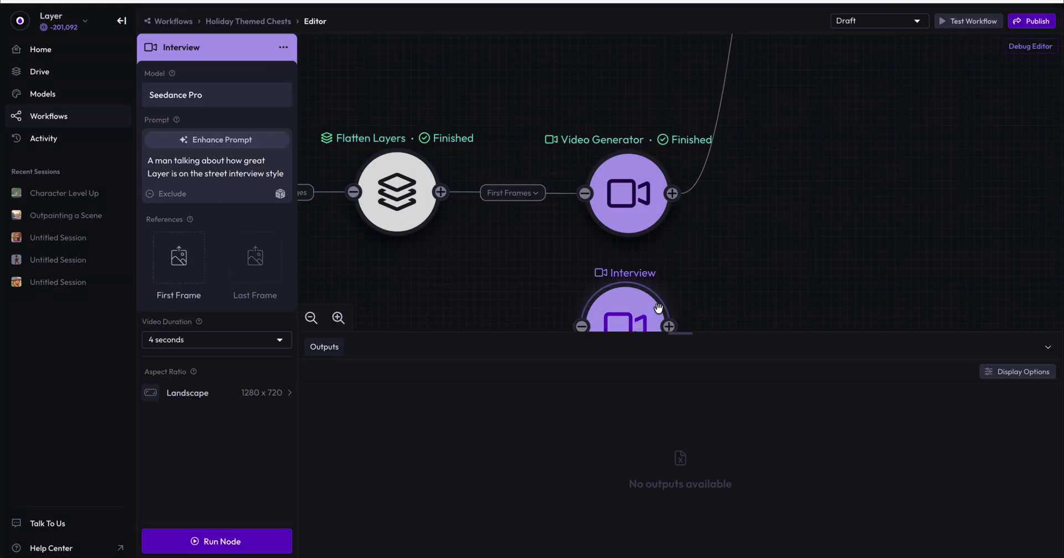
pyautogui.scroll(-4, 732, 262)
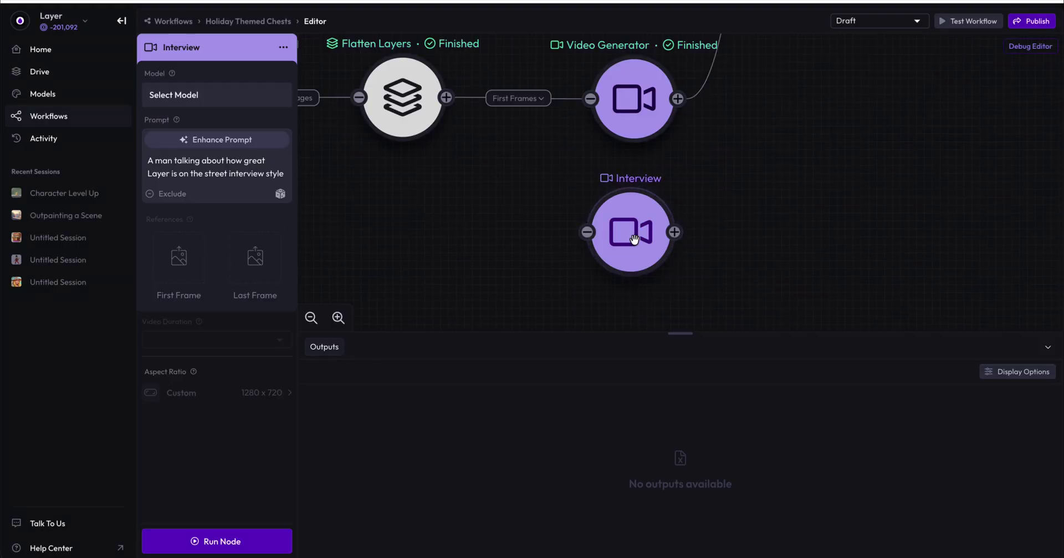
pyautogui.press('Delete')
pyautogui.click(633, 324)
pyautogui.click(737, 164)
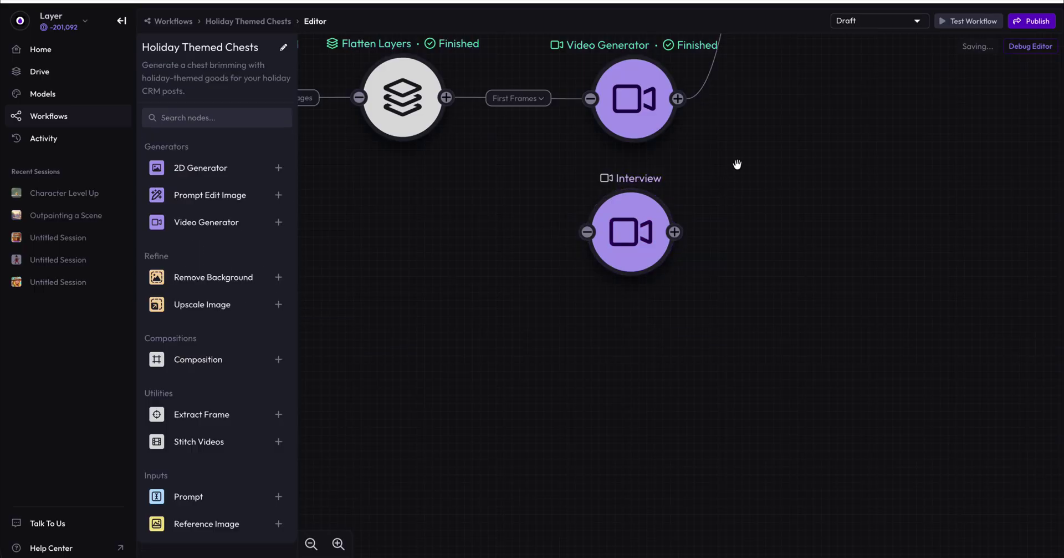
pyautogui.moveTo(737, 164); pyautogui.dragTo(659, 242)
pyautogui.click(590, 296)
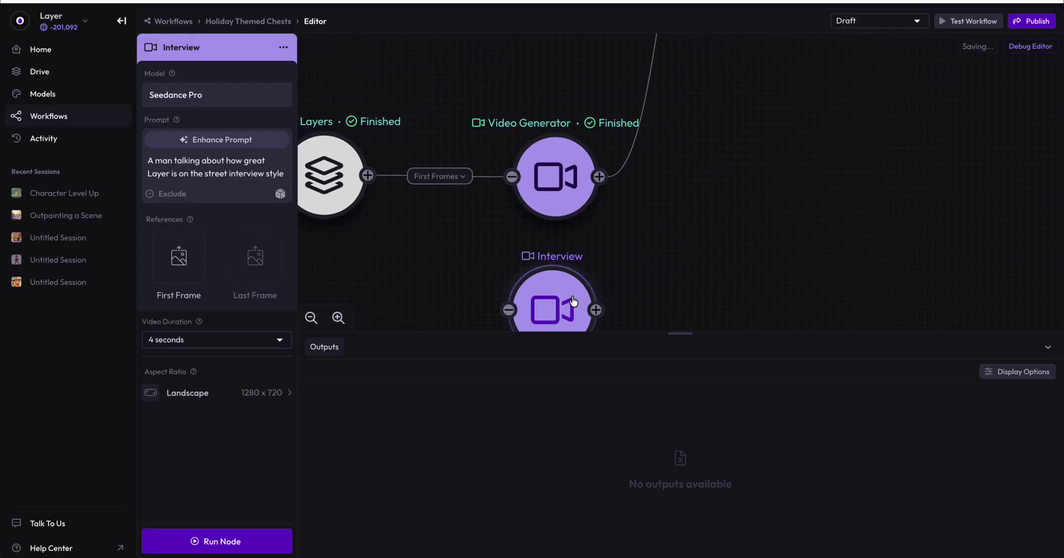
pyautogui.click(648, 275)
pyautogui.click(556, 307)
pyautogui.press('Delete')
pyautogui.click(631, 329)
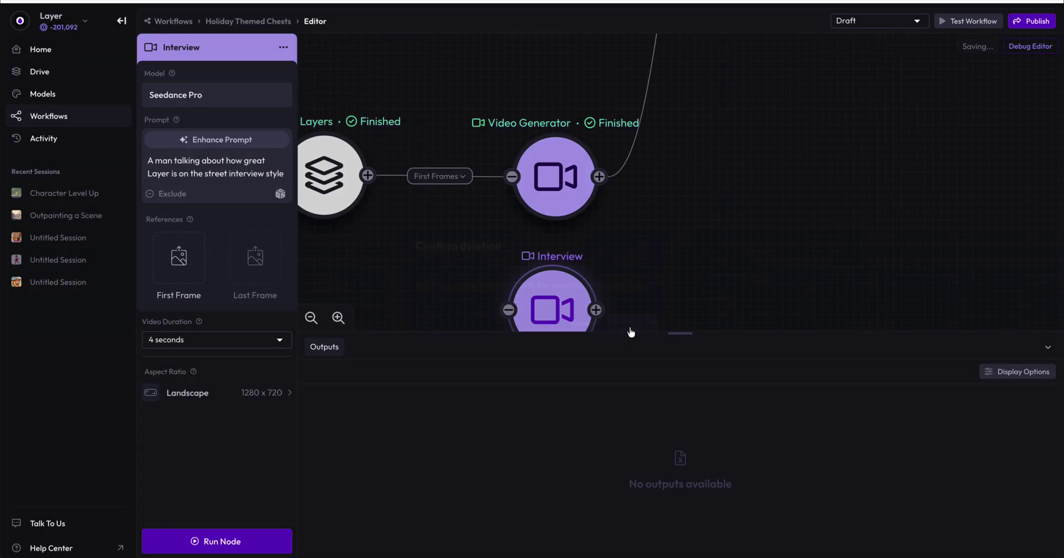
pyautogui.moveTo(724, 224); pyautogui.dragTo(767, 281)
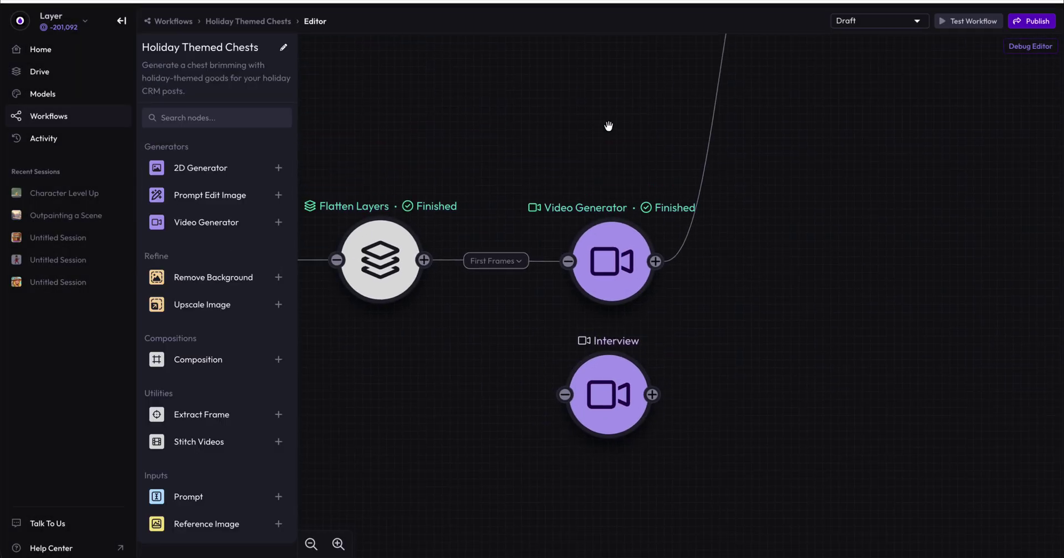
# Step: Check the estimated outputs and Creative Units for running the Video Generator node, and close the estimate without running it
pyautogui.moveTo(566, 70); pyautogui.dragTo(514, 146)
pyautogui.click(551, 312)
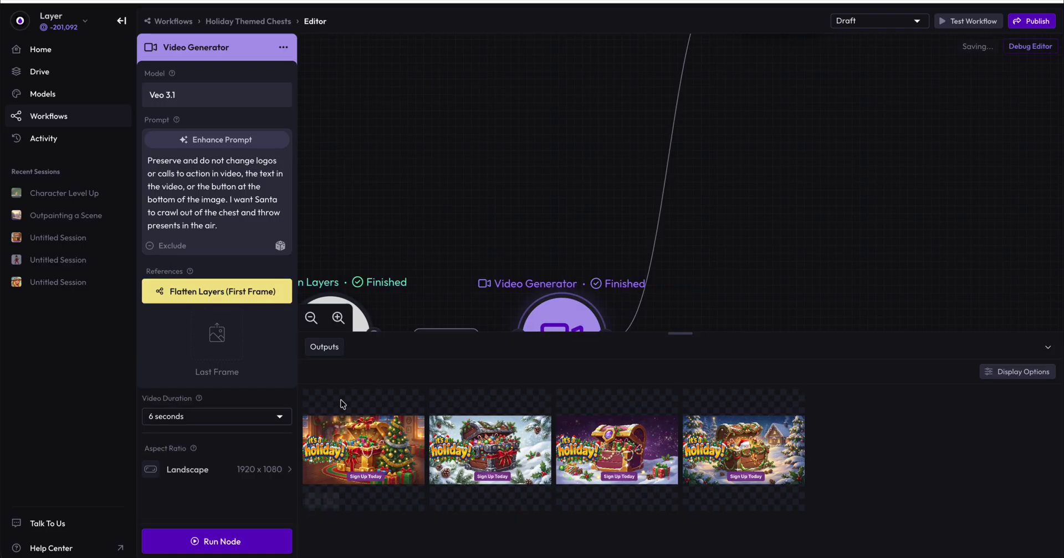
pyautogui.click(222, 541)
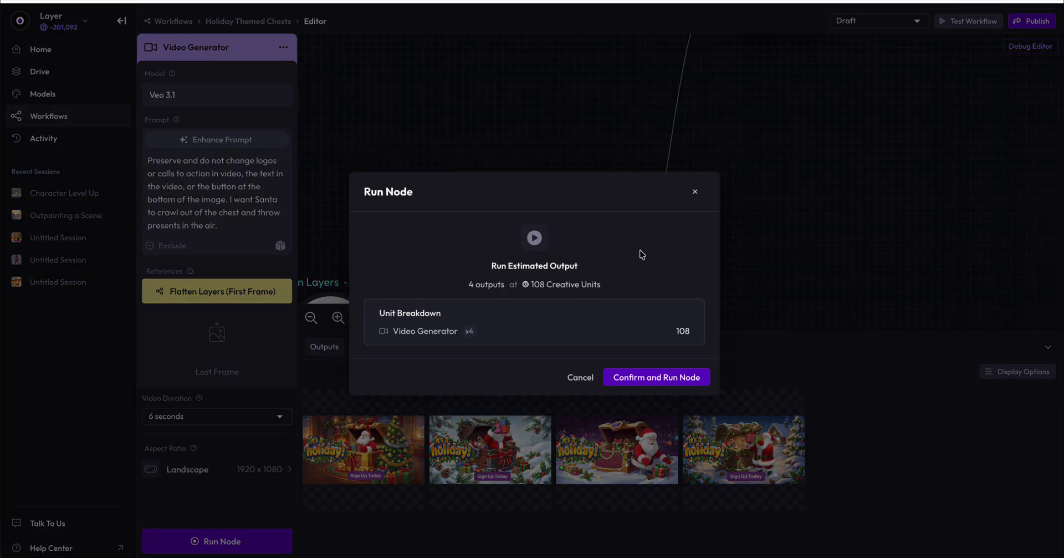
pyautogui.moveTo(640, 250); pyautogui.dragTo(680, 315)
pyautogui.click(664, 251)
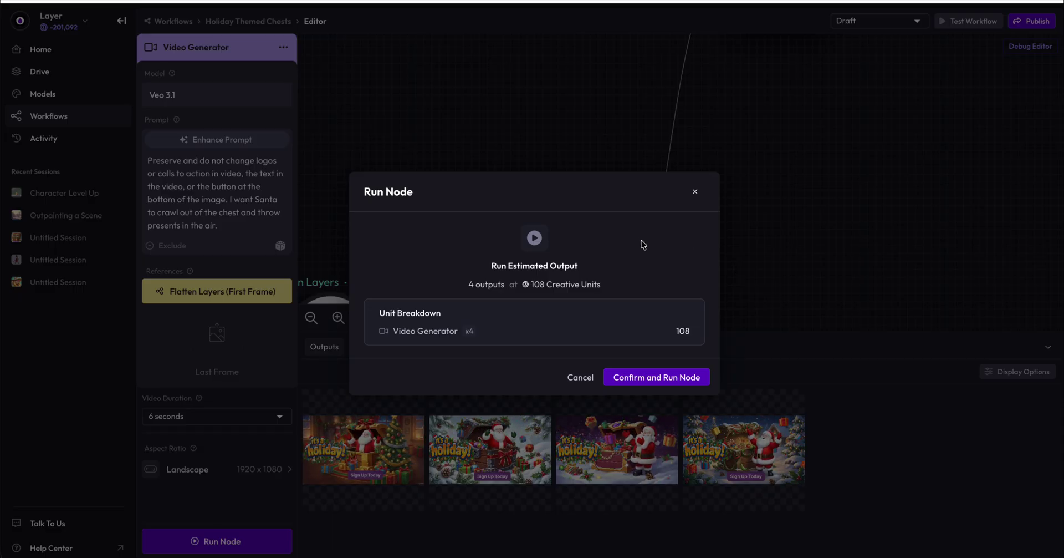
pyautogui.click(696, 191)
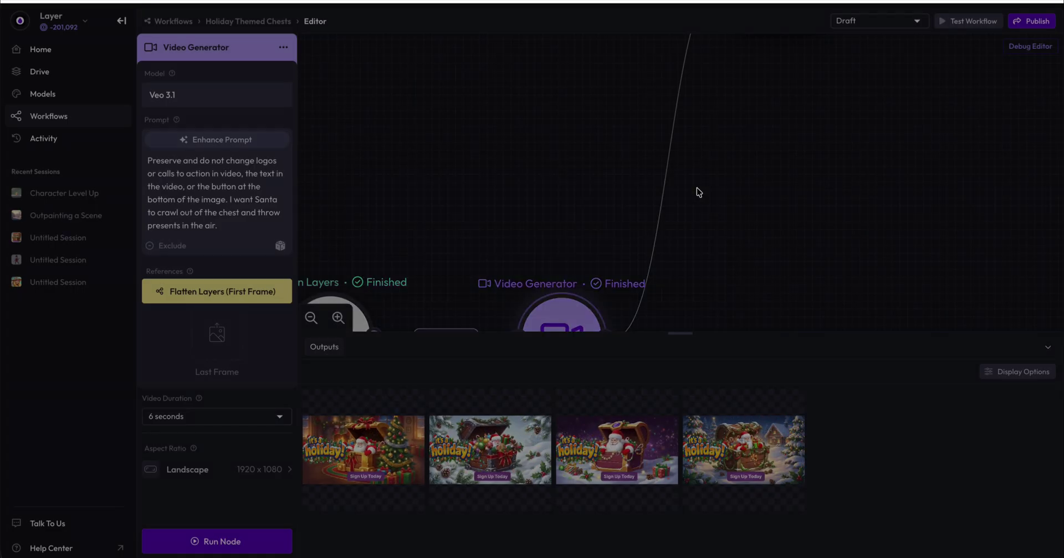
# Step: Download the Video Generator's purple-background chest video and play it at full size to the end
pyautogui.moveTo(486, 189); pyautogui.dragTo(632, 155)
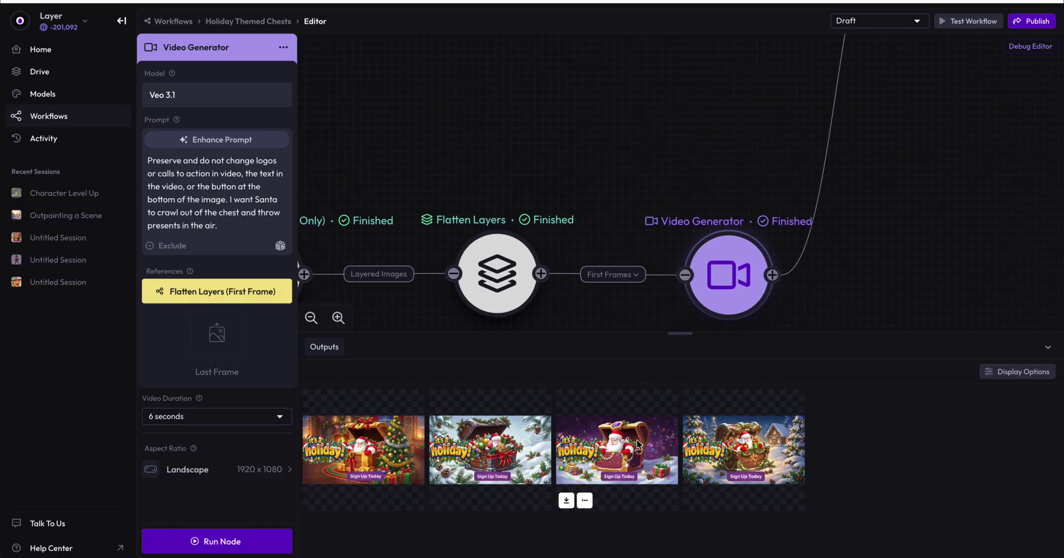
pyautogui.click(566, 499)
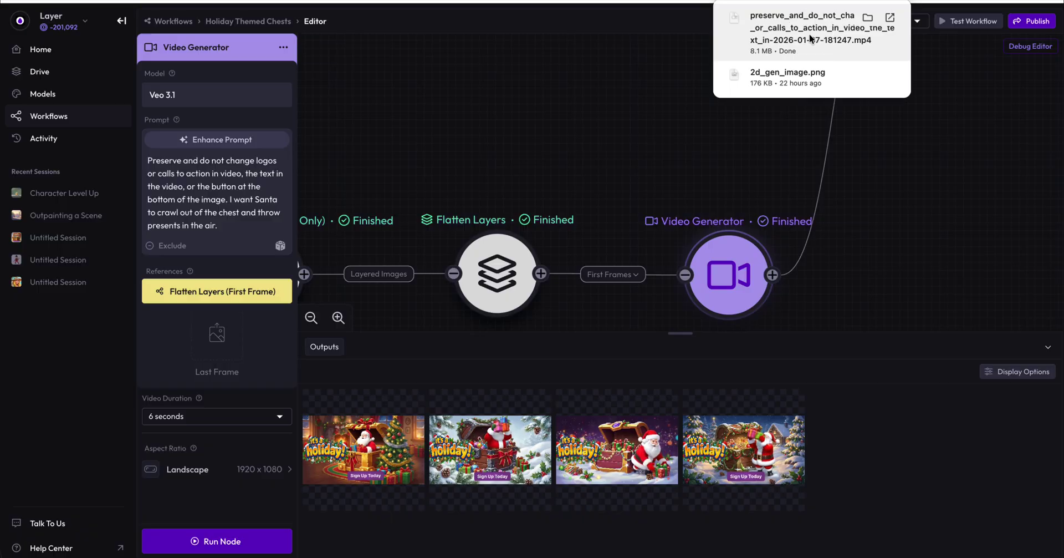
pyautogui.click(810, 39)
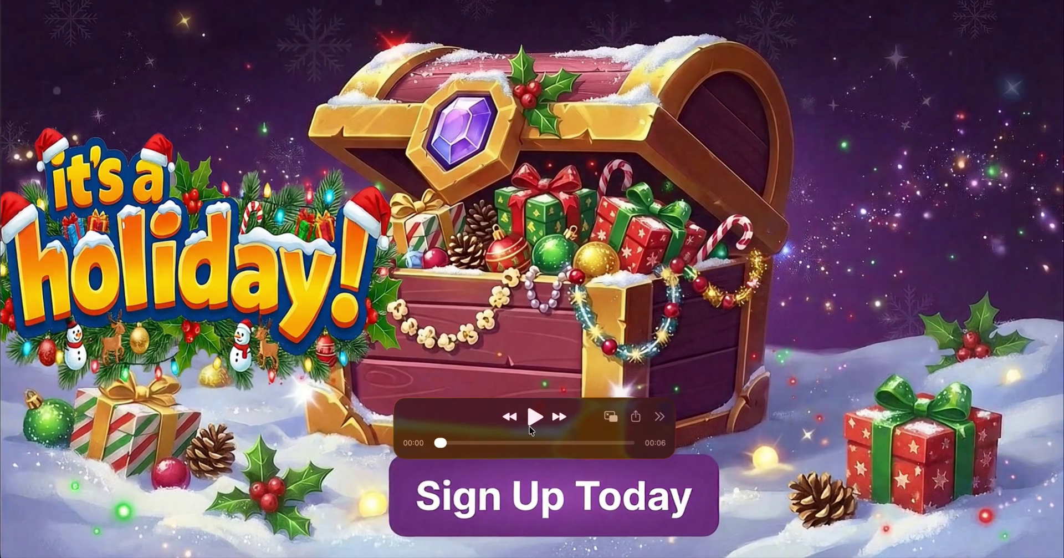
pyautogui.click(532, 422)
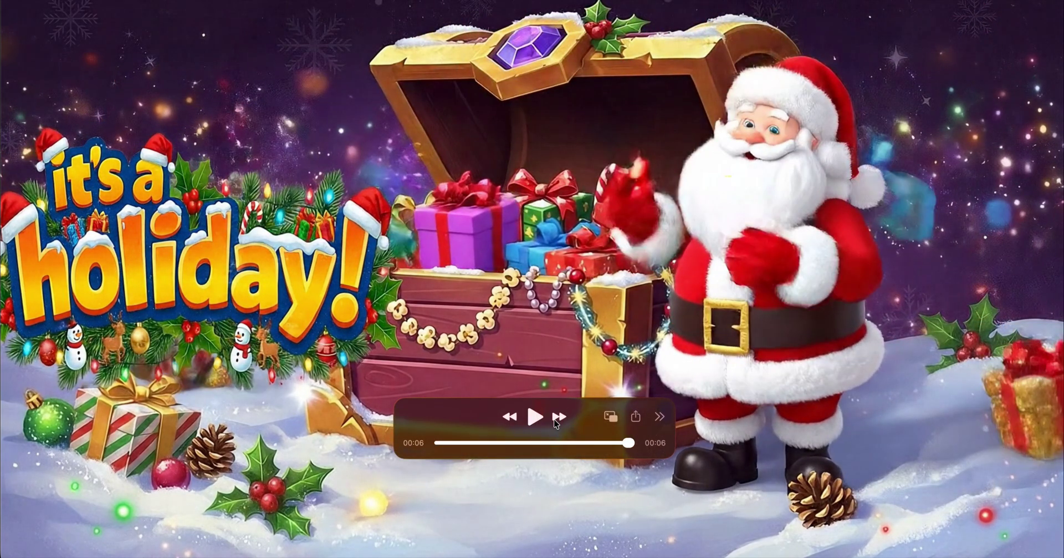
pyautogui.click(552, 421)
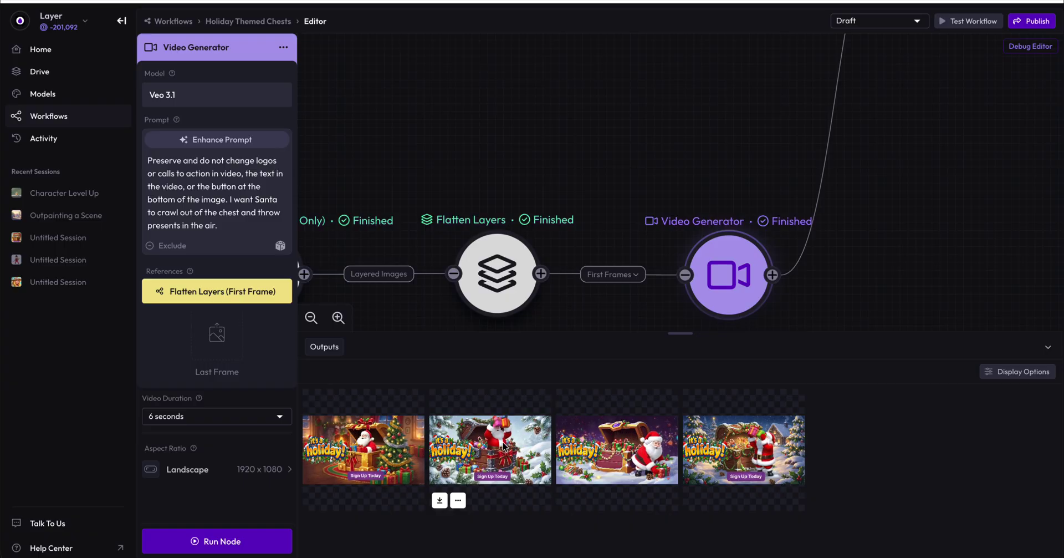
# Step: Move the Interview node down and to the right, clear of the area below the Video Generator
pyautogui.moveTo(728, 424)
pyautogui.moveTo(653, 167); pyautogui.dragTo(555, 262)
pyautogui.click(679, 133)
pyautogui.moveTo(724, 232); pyautogui.dragTo(749, 89)
pyautogui.moveTo(674, 102); pyautogui.dragTo(506, 116)
pyautogui.moveTo(658, 366); pyautogui.dragTo(871, 489)
# Step: Examine the Image Composition (Landscape Only) node and its path through Flatten Layers toward the Video Generator
pyautogui.moveTo(580, 438); pyautogui.dragTo(822, 508)
pyautogui.scroll(4, 512, 411)
pyautogui.moveTo(502, 418); pyautogui.dragTo(732, 480)
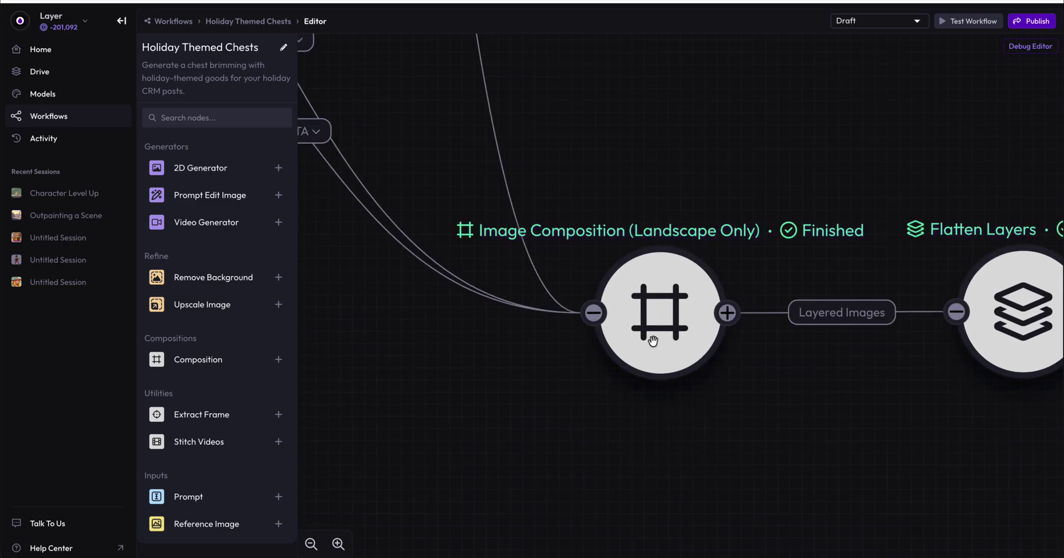
pyautogui.click(654, 316)
pyautogui.moveTo(844, 185); pyautogui.dragTo(661, 100)
pyautogui.moveTo(693, 180); pyautogui.dragTo(710, 97)
pyautogui.moveTo(687, 263); pyautogui.dragTo(337, 261)
pyautogui.scroll(-1, 679, 235)
# Step: Add a Prompt Edit Image node and place it below the connection between Flatten Layers and the Video Generator
pyautogui.click(641, 264)
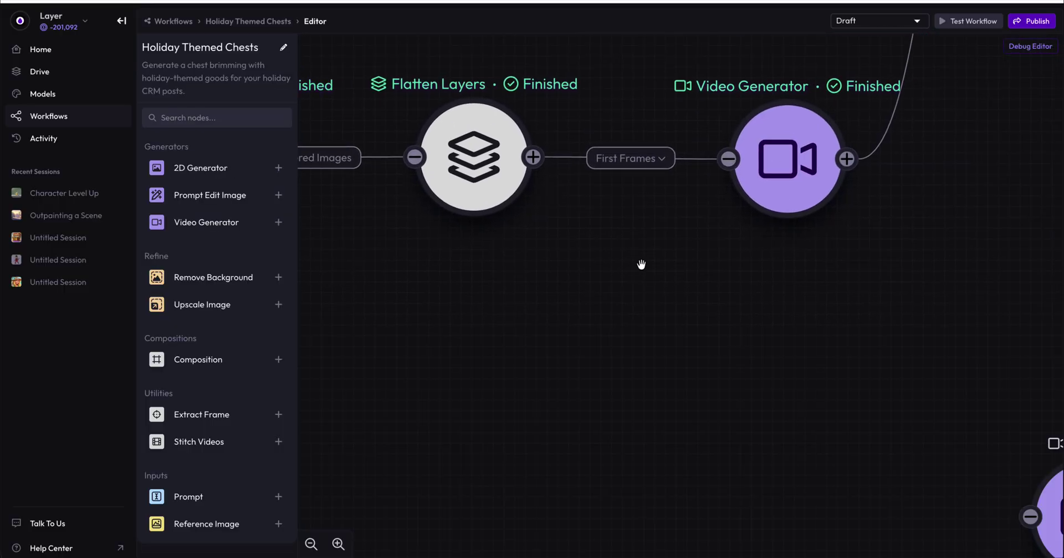
pyautogui.moveTo(642, 264); pyautogui.dragTo(668, 163)
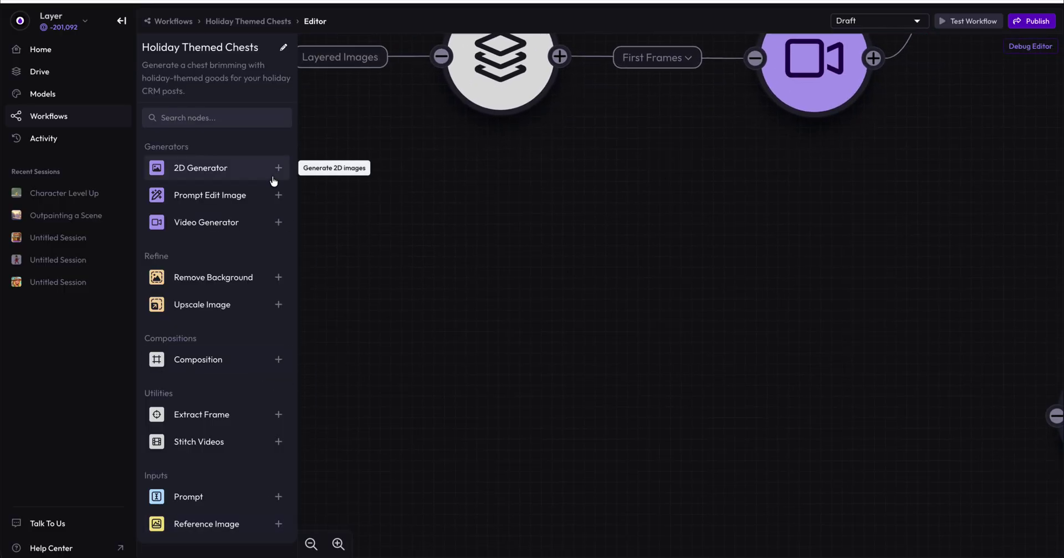
pyautogui.click(279, 195)
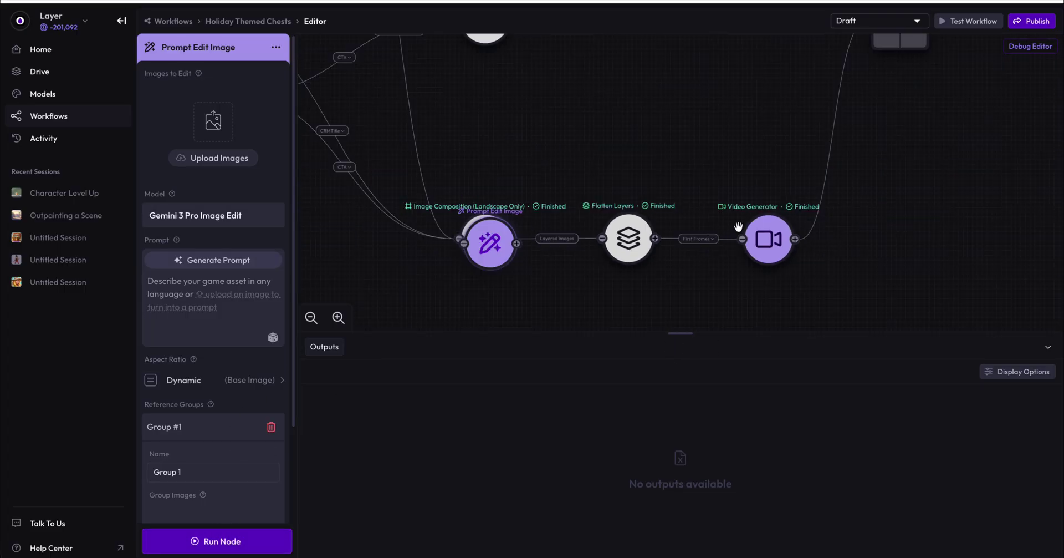
pyautogui.moveTo(460, 210); pyautogui.dragTo(663, 267)
pyautogui.scroll(3, 667, 286)
# Step: Give the Prompt Edit Image node the prompt "Create a version of this image where it is decayed and falling apart."
pyautogui.click(175, 286)
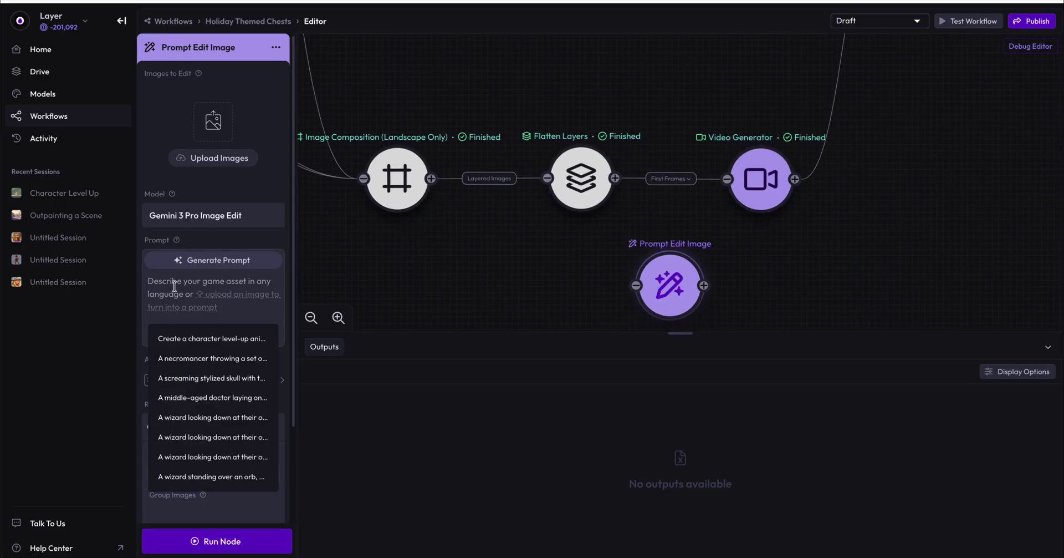
pyautogui.write('Create a version of this')
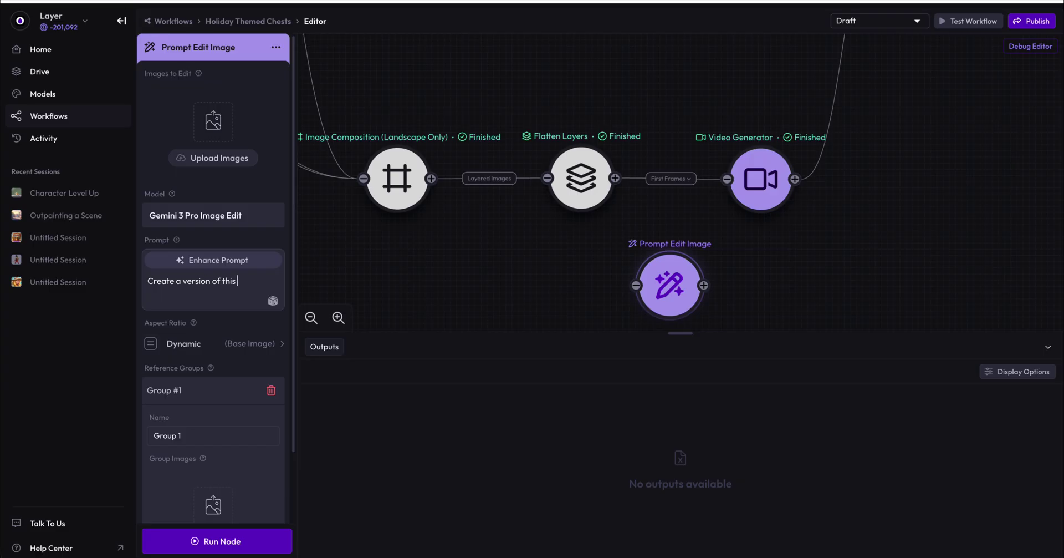
pyautogui.write(' image where it is decayed and')
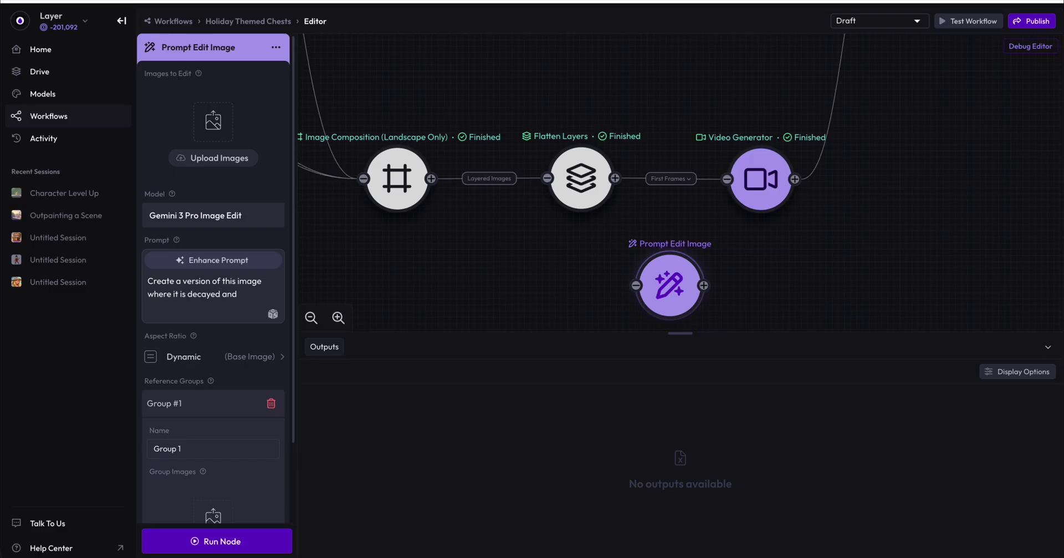
pyautogui.write('art')
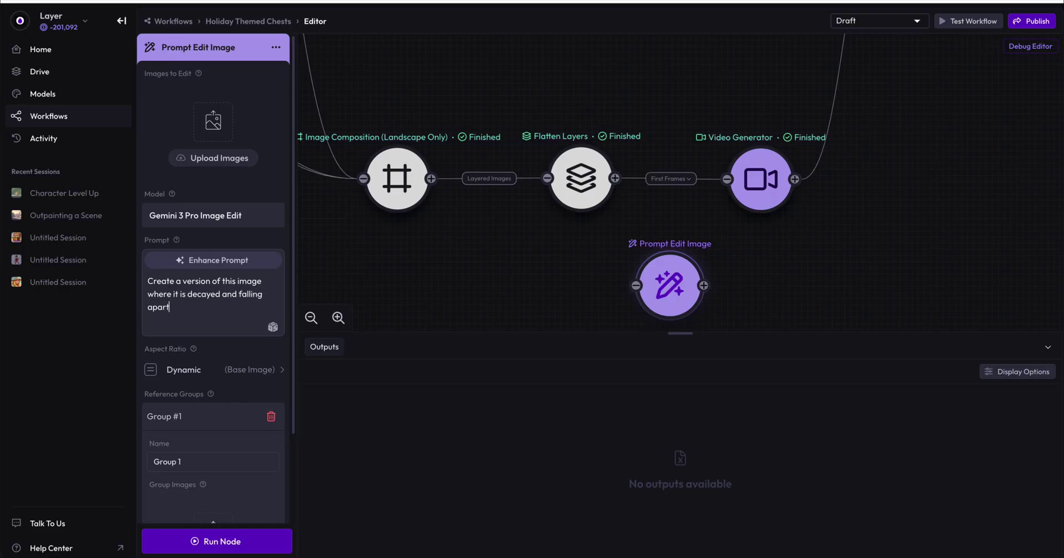
pyautogui.write('.')
pyautogui.click(437, 227)
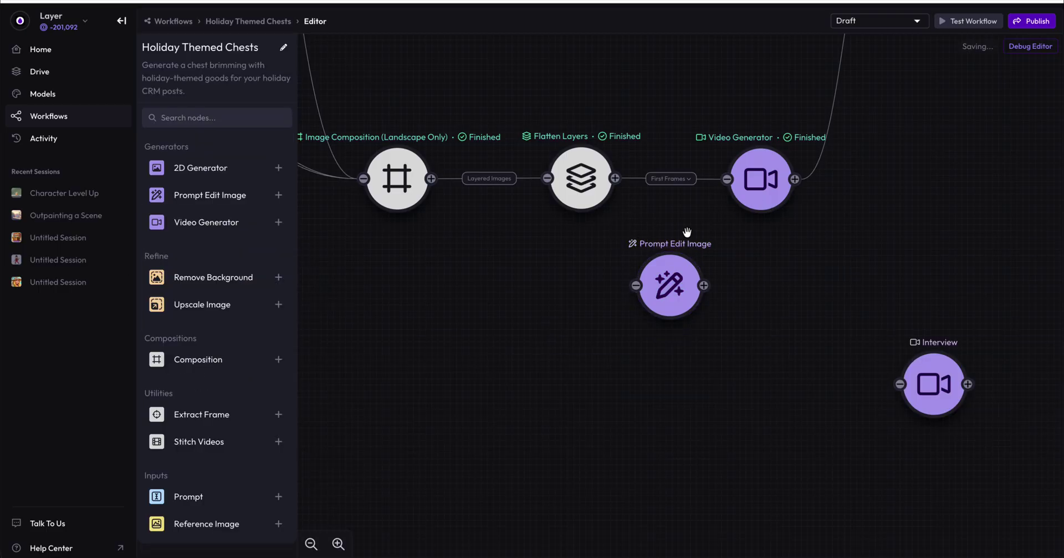
pyautogui.moveTo(612, 180)
pyautogui.mouseDown()
pyautogui.moveTo(636, 245)
pyautogui.moveTo(608, 189)
pyautogui.mouseUp()
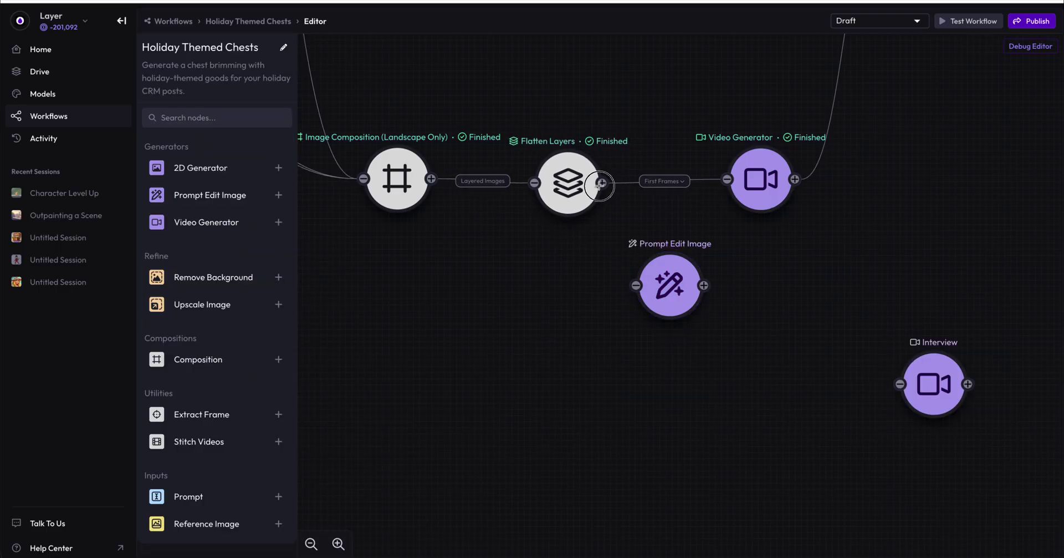
pyautogui.moveTo(599, 185); pyautogui.dragTo(601, 181)
pyautogui.moveTo(430, 179); pyautogui.dragTo(639, 288)
pyautogui.click(637, 274)
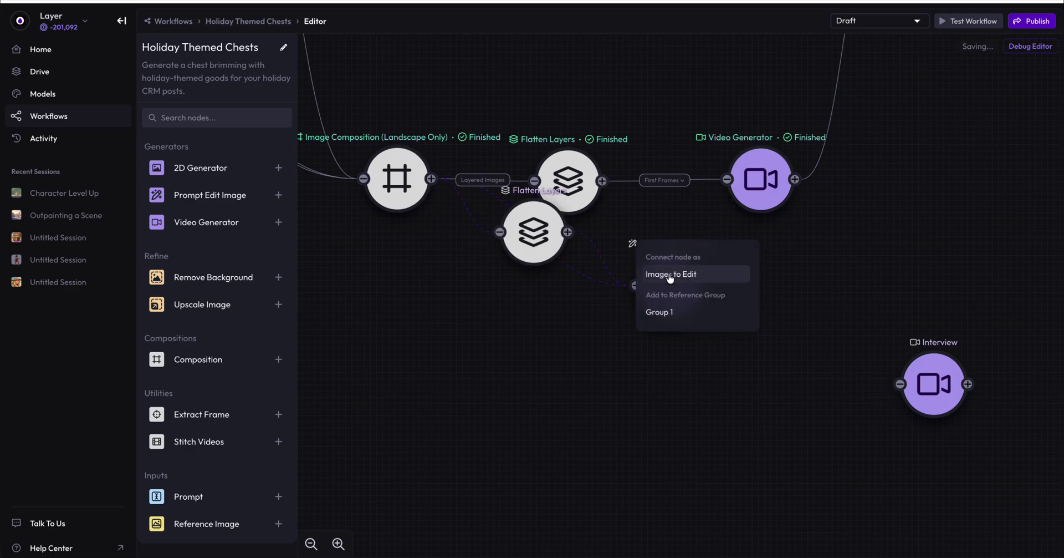
pyautogui.click(535, 289)
pyautogui.scroll(2, 532, 272)
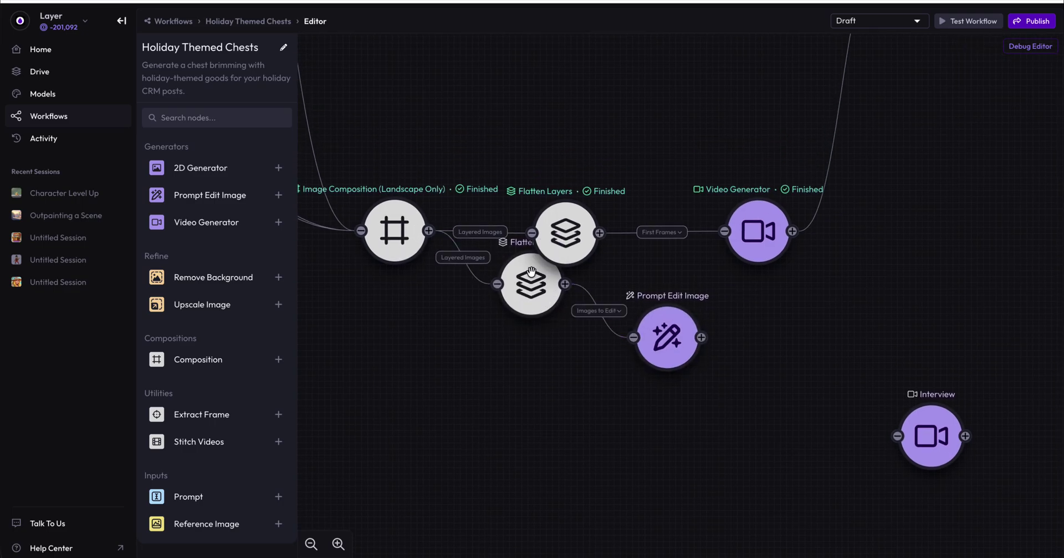
pyautogui.click(531, 285)
pyautogui.moveTo(531, 287); pyautogui.dragTo(539, 237)
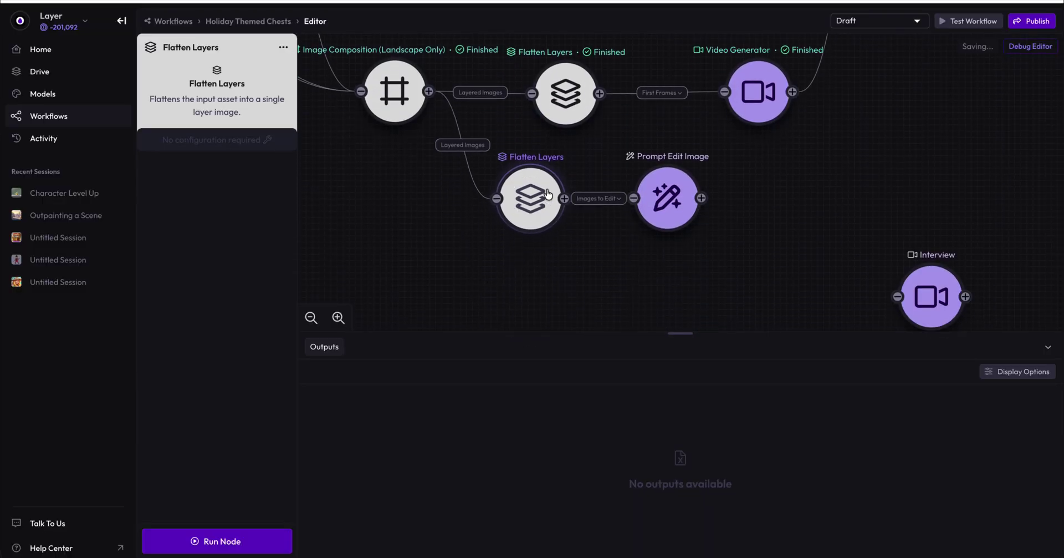
pyautogui.press('Delete')
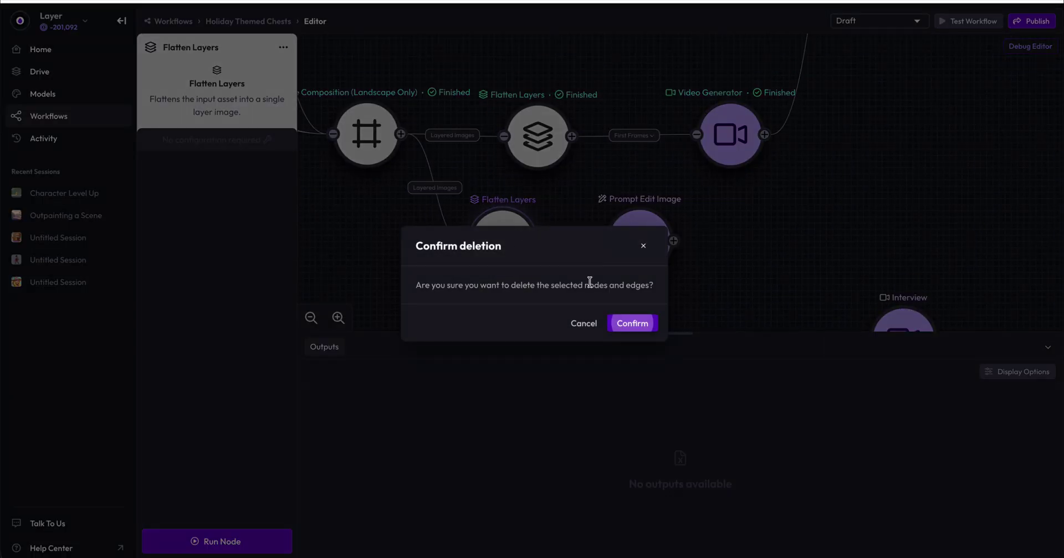
pyautogui.click(631, 320)
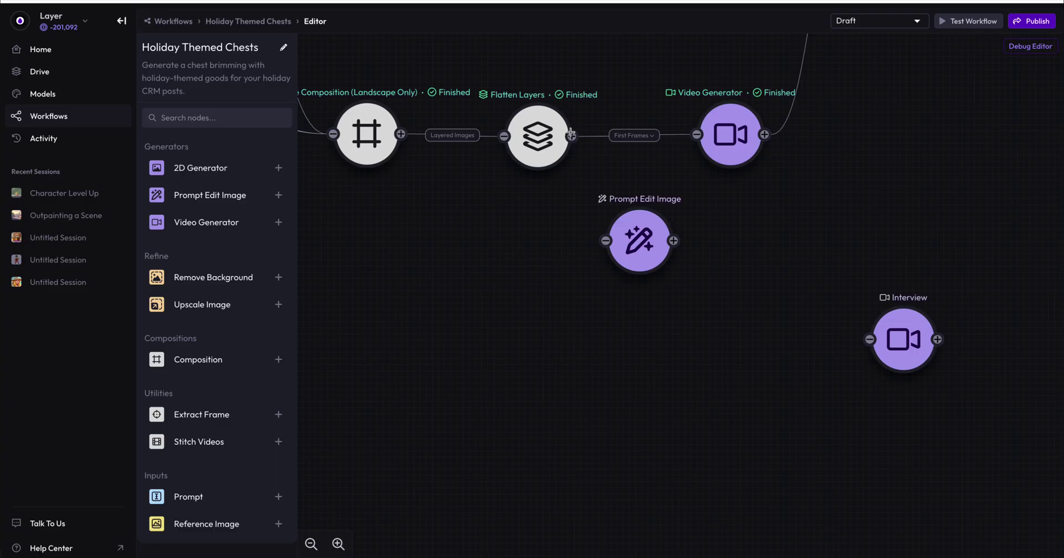
# Step: Connect the existing Flatten Layers node's output to the Prompt Edit Image node as Images to Edit
pyautogui.moveTo(572, 136); pyautogui.dragTo(606, 241)
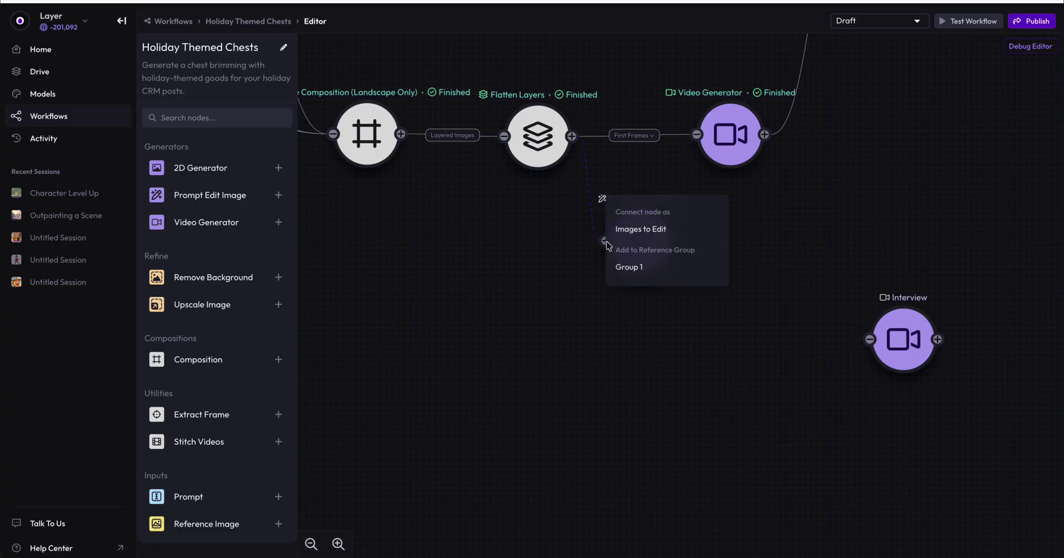
pyautogui.click(632, 230)
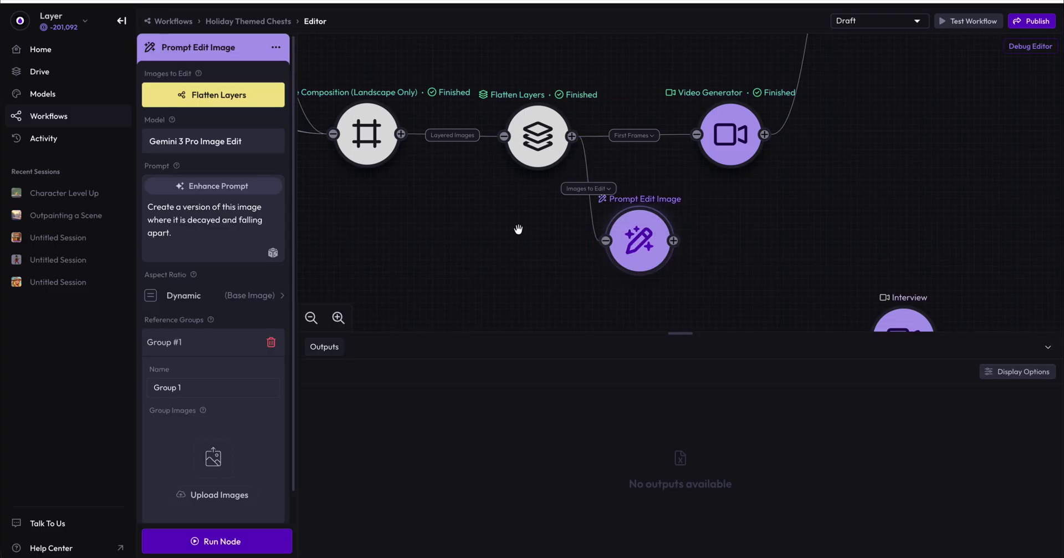
pyautogui.moveTo(518, 230); pyautogui.dragTo(459, 226)
pyautogui.moveTo(636, 221); pyautogui.dragTo(641, 233)
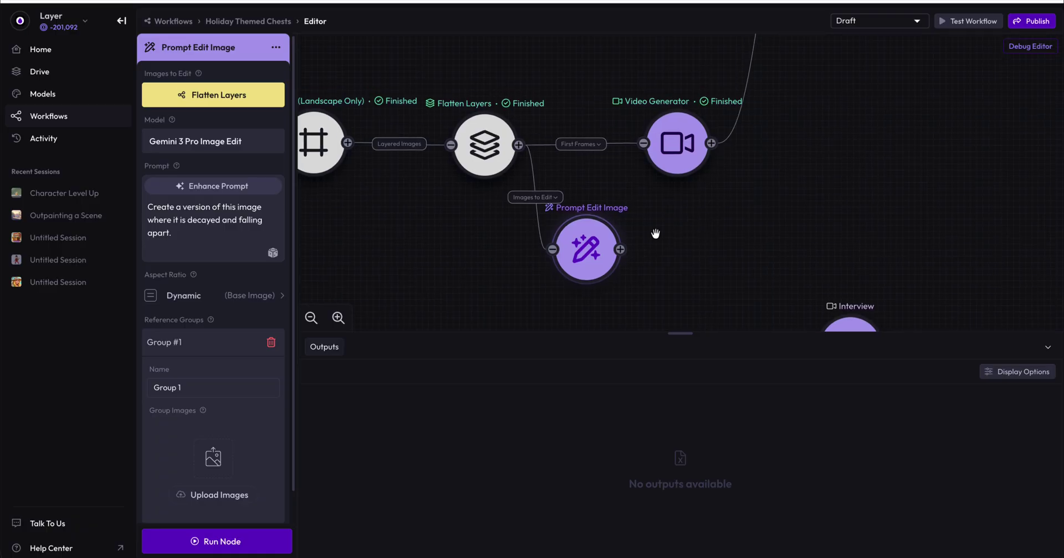
# Step: Delete the First Frames connection between Flatten Layers and the Video Generator
pyautogui.scroll(2, 628, 228)
pyautogui.moveTo(595, 162); pyautogui.dragTo(604, 160)
pyautogui.scroll(1, 604, 160)
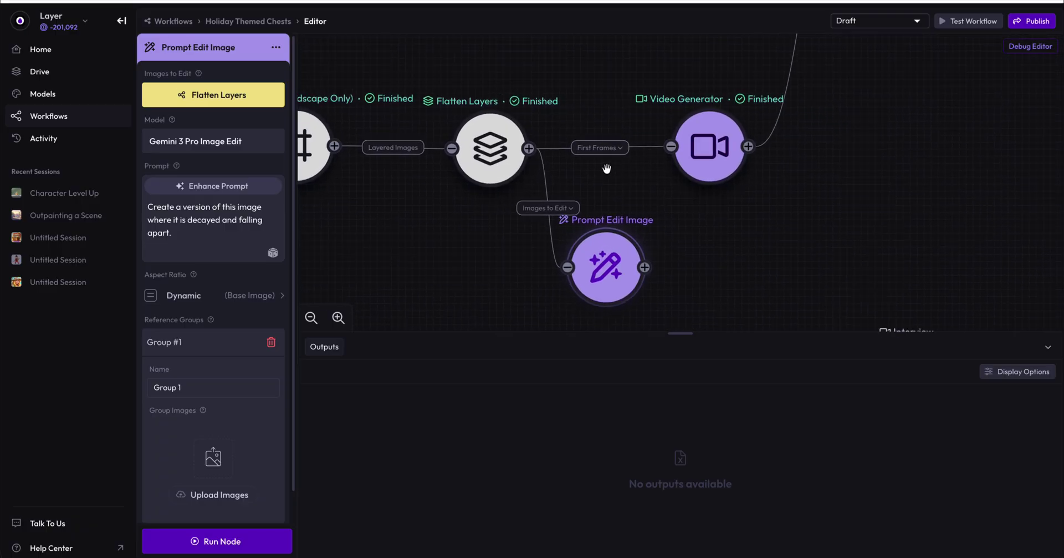
pyautogui.click(614, 148)
pyautogui.click(609, 98)
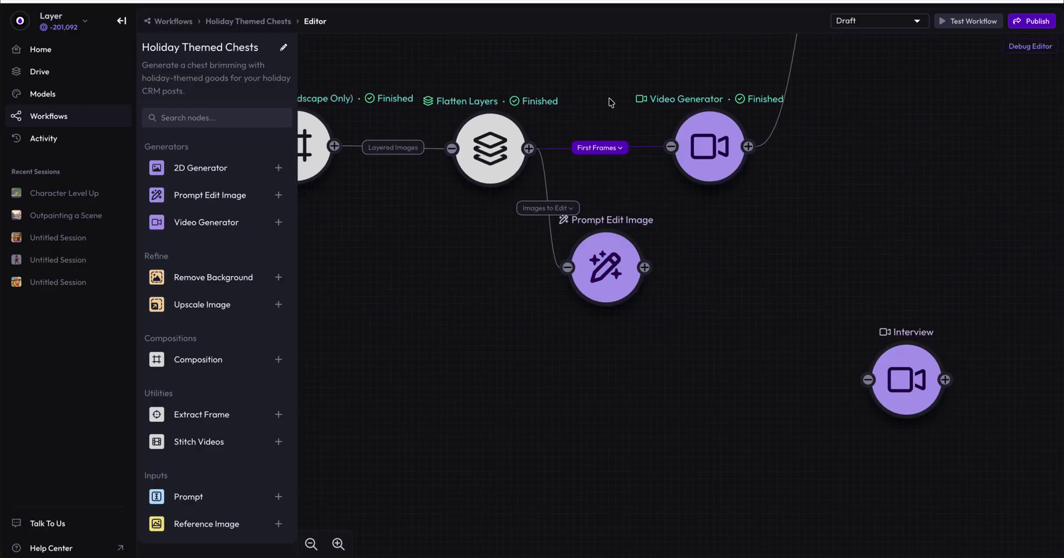
pyautogui.moveTo(645, 267); pyautogui.dragTo(686, 221)
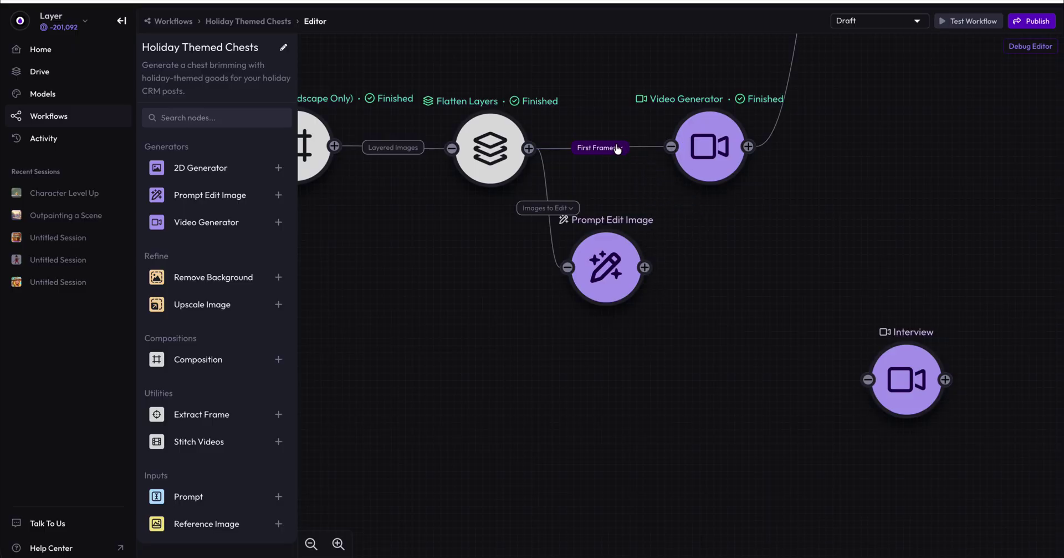
pyautogui.rightClick(642, 149)
pyautogui.click(669, 161)
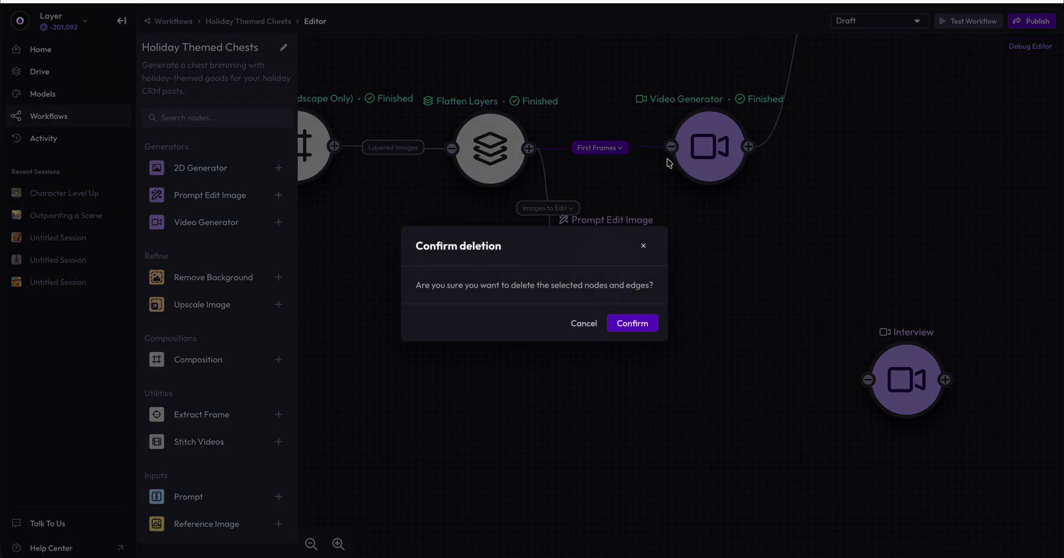
pyautogui.click(615, 324)
# Step: Place Prompt Edit Image above Flatten Layers, and connect it to the Video Generator as First Frames and Flatten Layers as Last Frames
pyautogui.moveTo(614, 269); pyautogui.dragTo(669, 303)
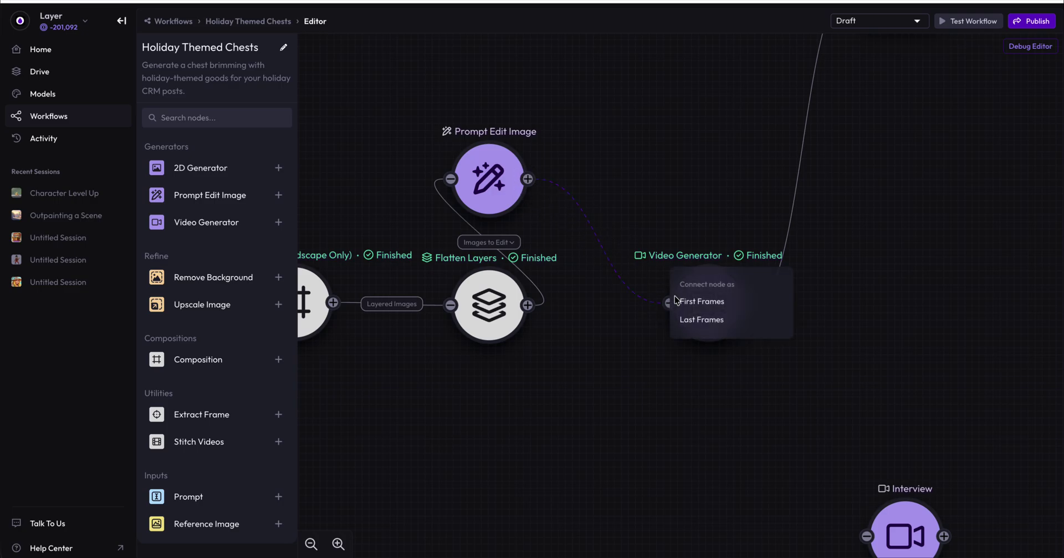
pyautogui.click(701, 301)
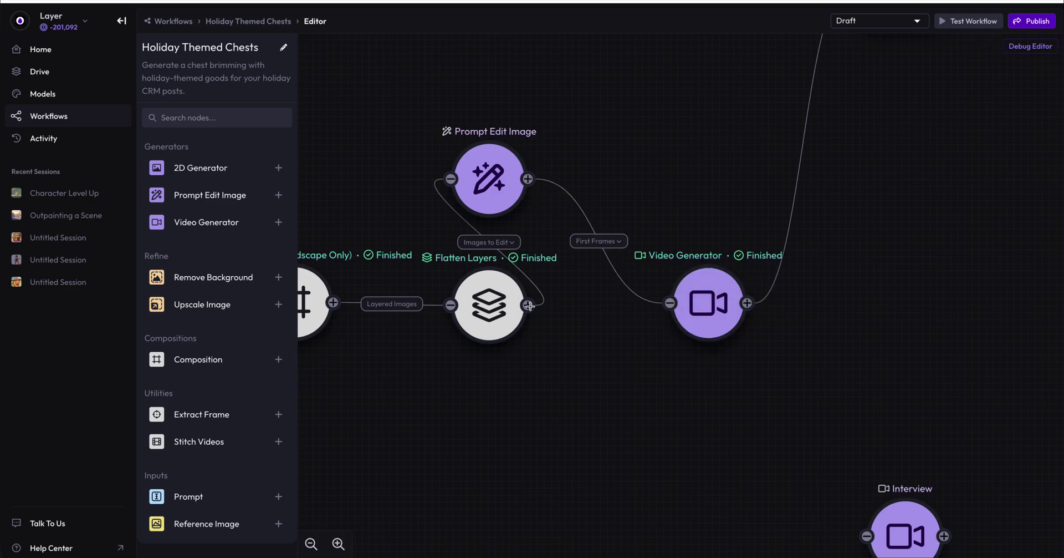
pyautogui.moveTo(528, 306); pyautogui.dragTo(668, 303)
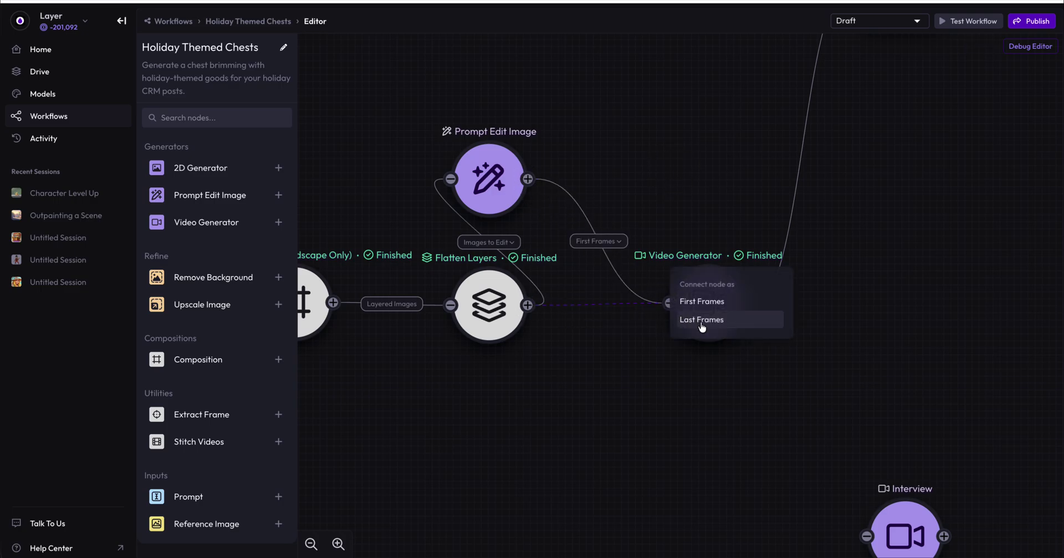
pyautogui.click(701, 324)
pyautogui.moveTo(686, 171); pyautogui.dragTo(672, 107)
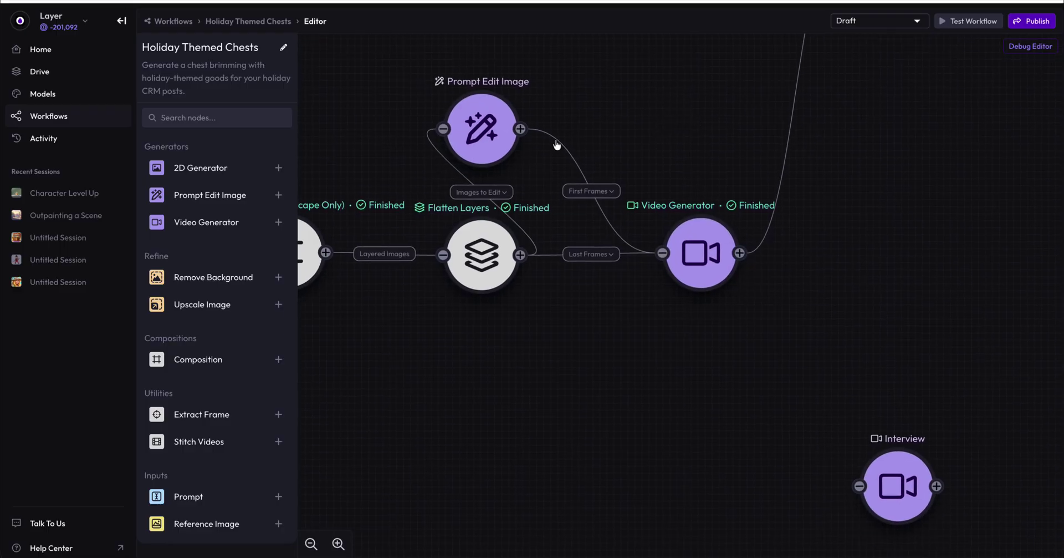
pyautogui.moveTo(477, 133); pyautogui.dragTo(473, 138)
pyautogui.moveTo(636, 129); pyautogui.dragTo(640, 142)
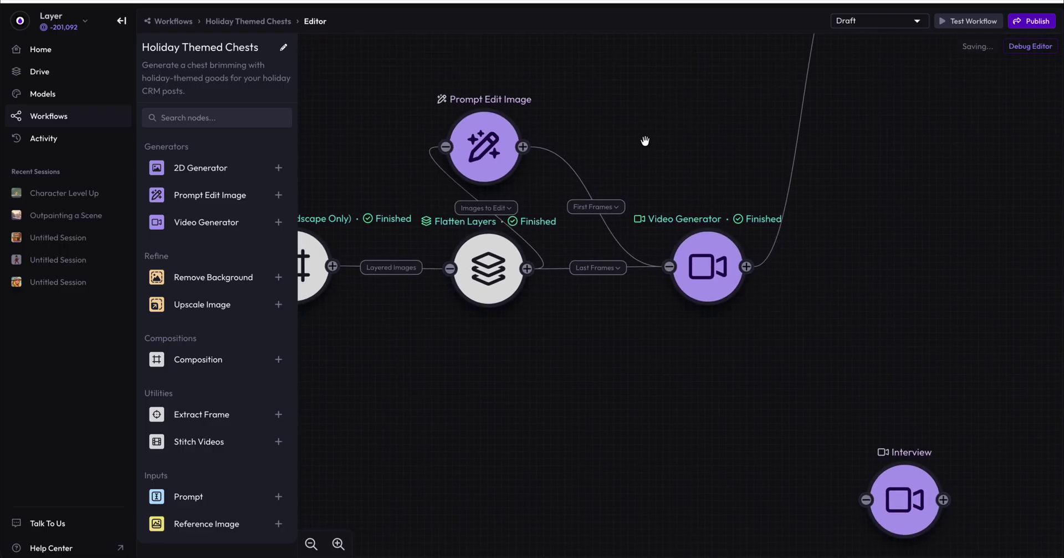
pyautogui.click(476, 144)
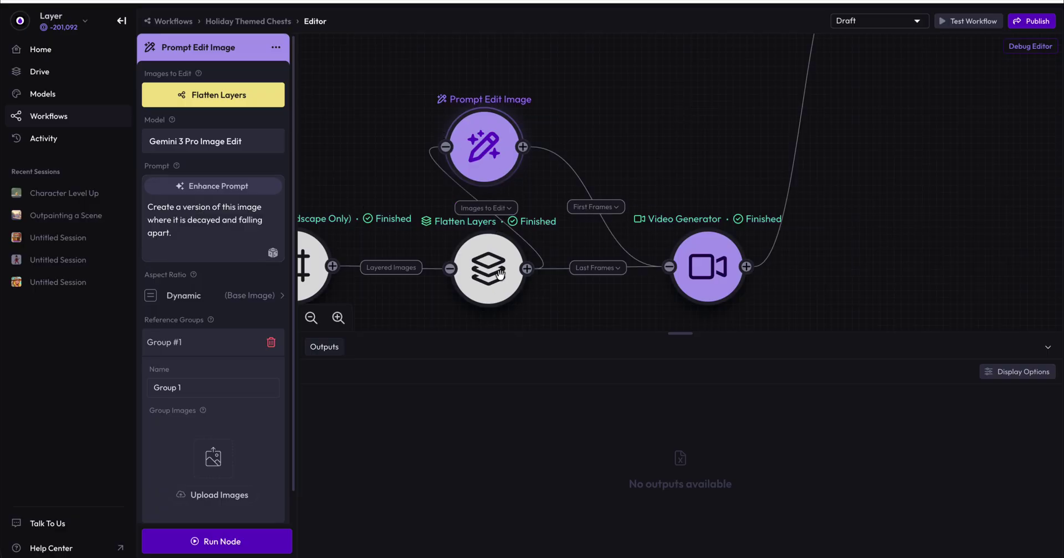
pyautogui.click(500, 273)
pyautogui.scroll(-2, 673, 161)
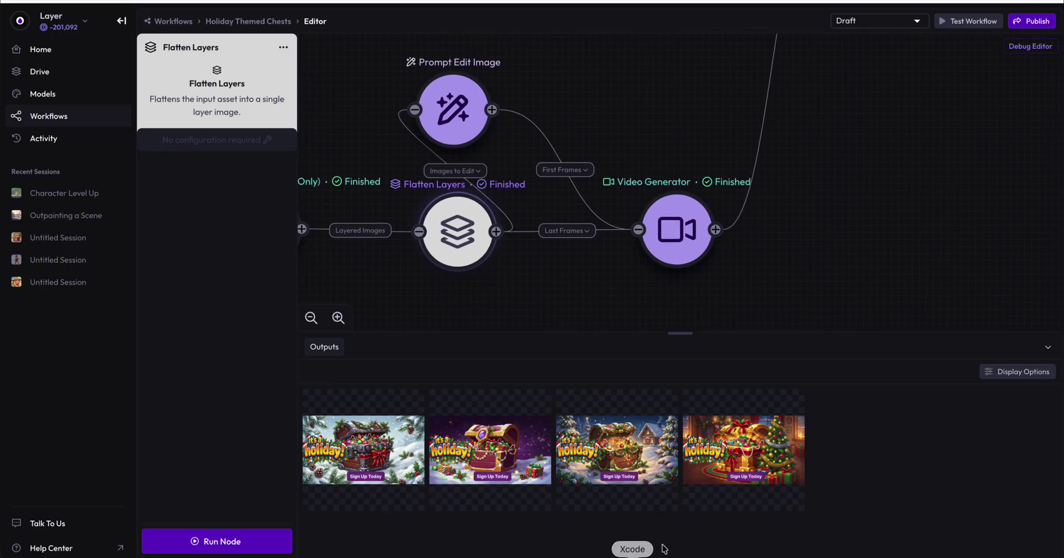
# Step: Replace the Santa sentence in the Video Generator's prompt with "Transition through a shimmering magical filter the decayed state"
pyautogui.click(677, 217)
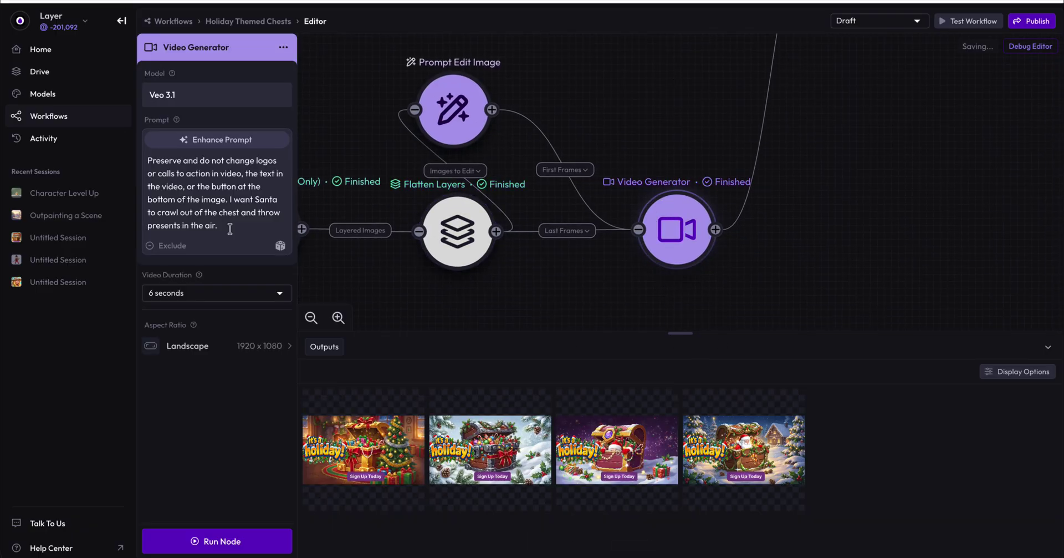
pyautogui.moveTo(229, 228); pyautogui.dragTo(230, 200)
pyautogui.write('Trans')
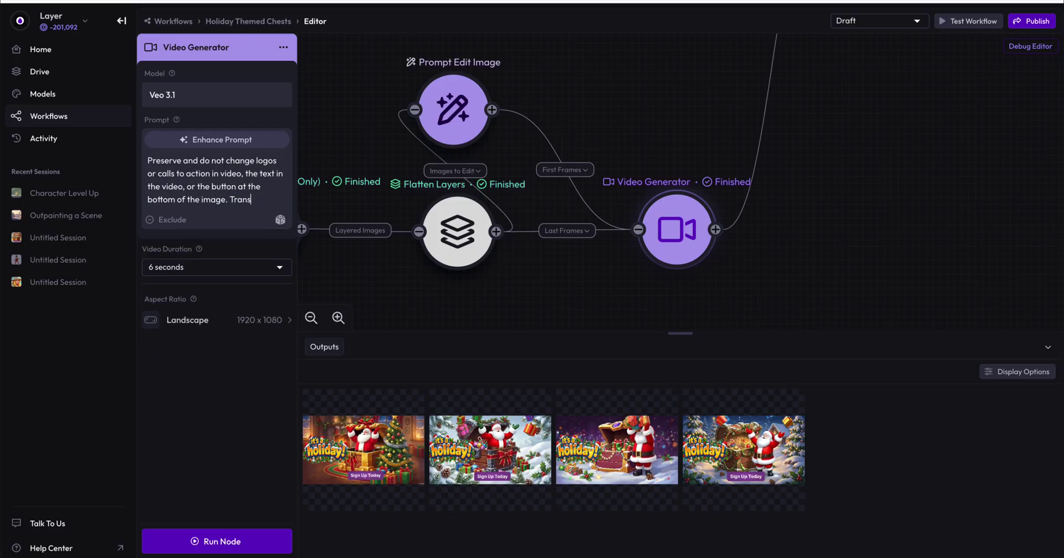
pyautogui.write('ition through')
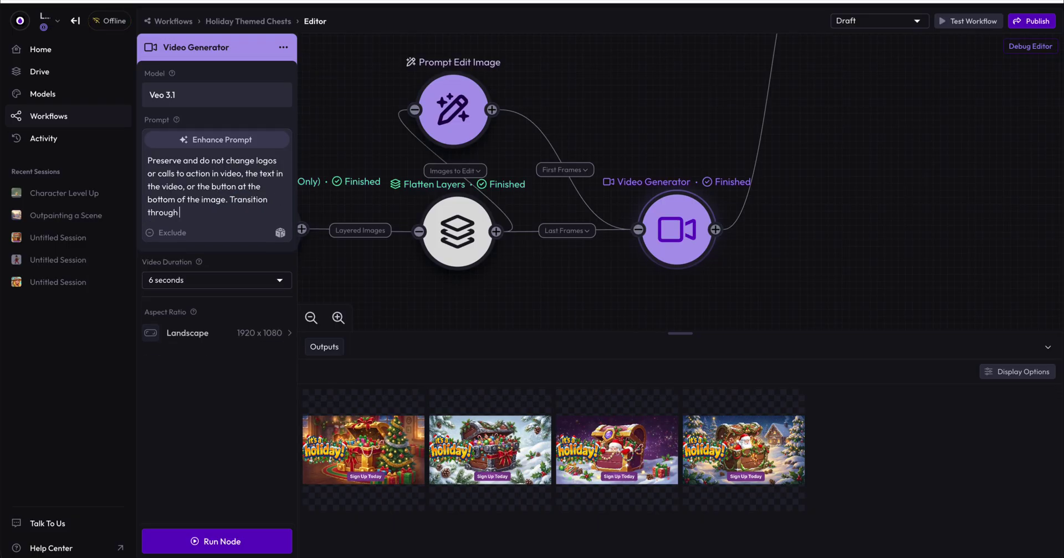
pyautogui.write(' a shimmering magical')
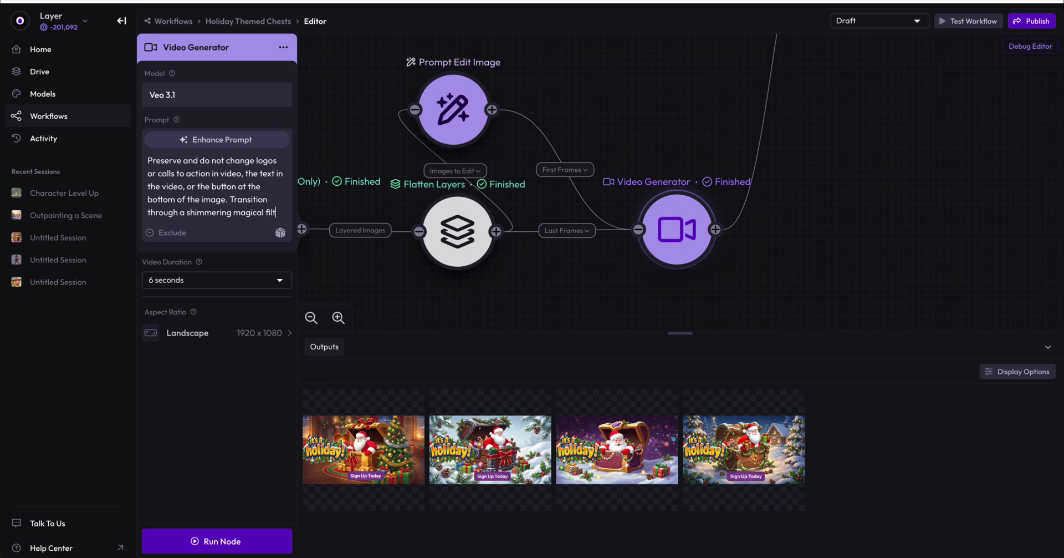
pyautogui.write(' filter the decayed state ')
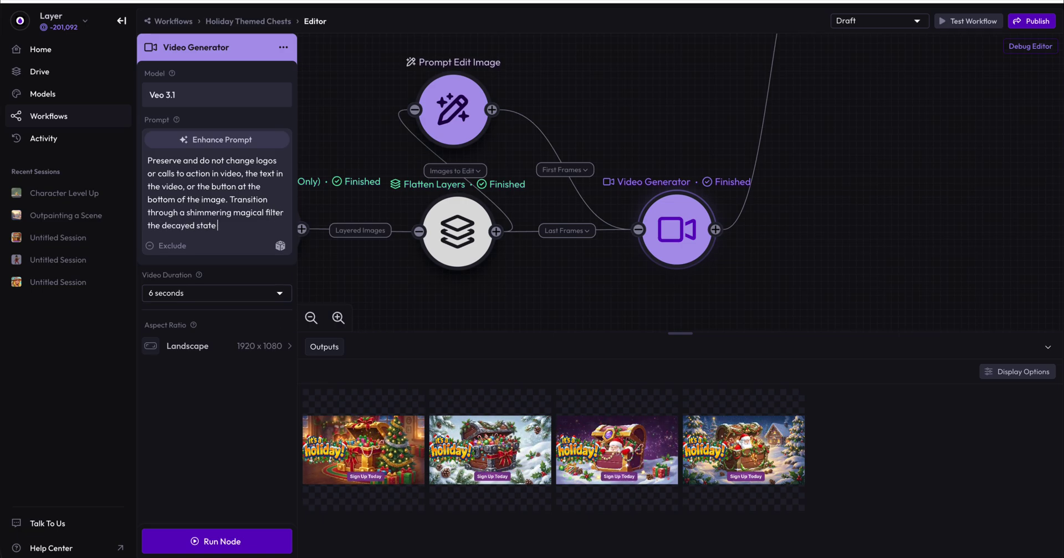
pyautogui.write('of the image into a magical, ha')
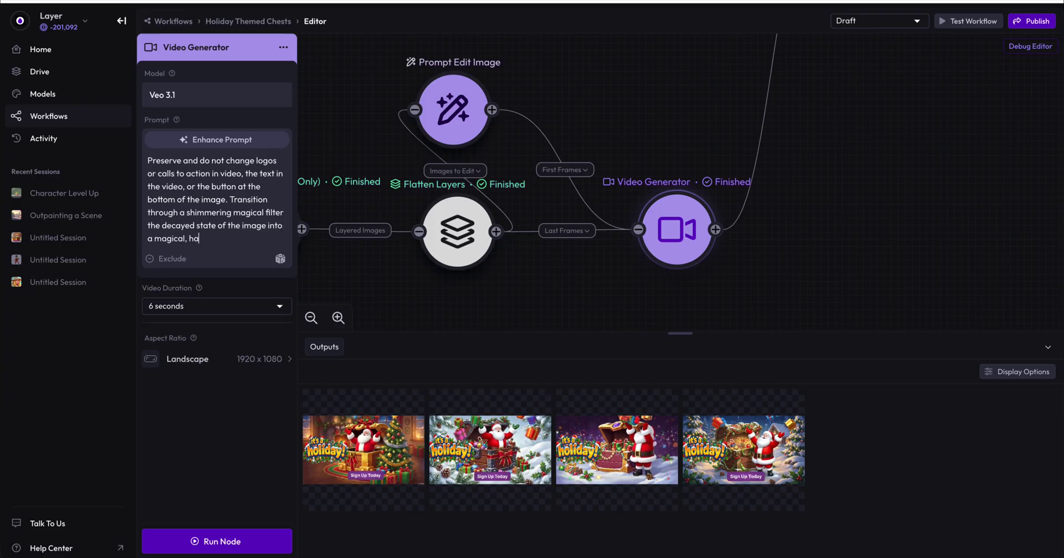
pyautogui.write('ppy, put to')
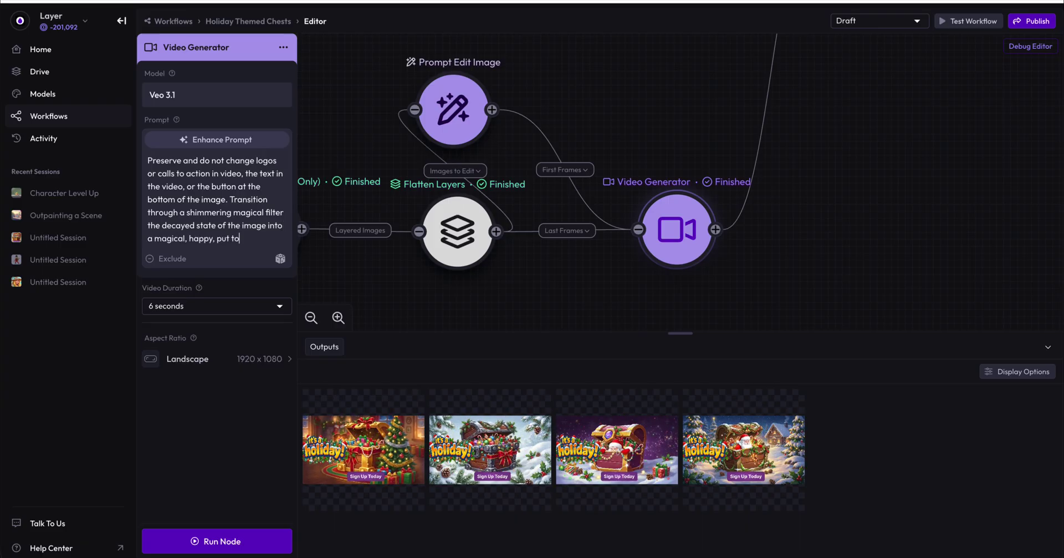
pyautogui.write('gether state of the last imaghe.')
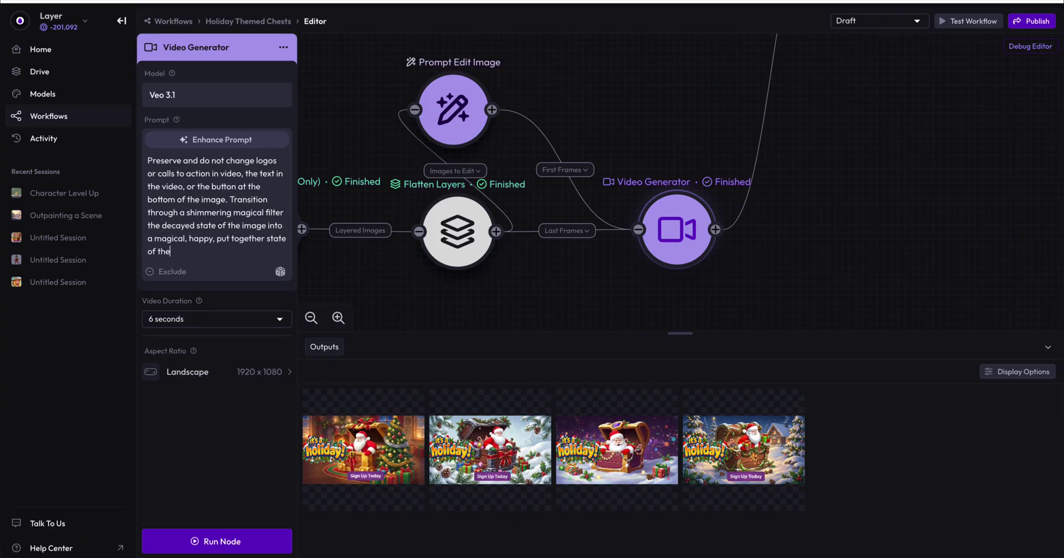
# Step: Complete the Video Generator's transition sentence with "of the image into a magical, happy, put together state of the last image."
pyautogui.press('Left')
pyautogui.press('Left')
pyautogui.press('BackSpace')
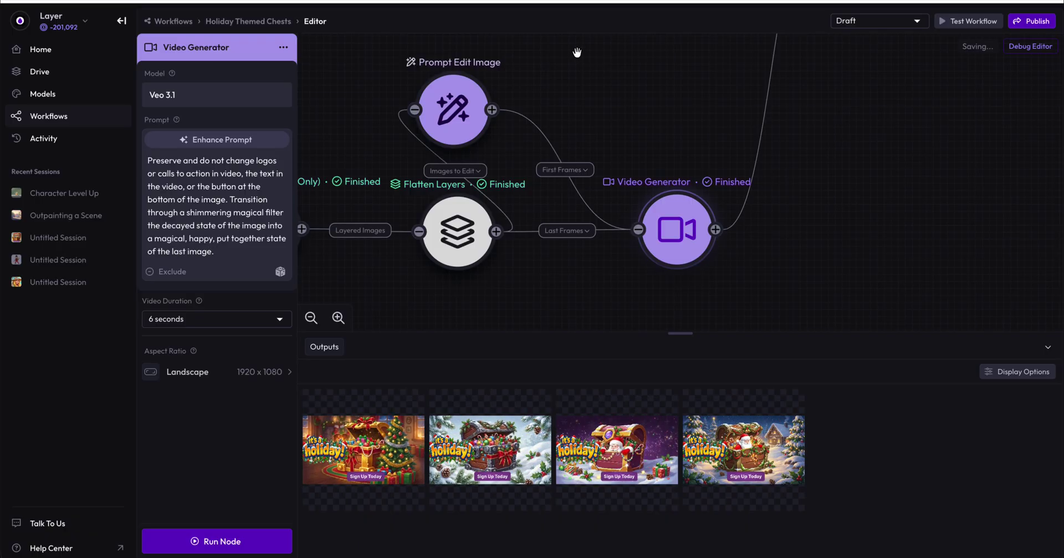
pyautogui.moveTo(683, 108); pyautogui.dragTo(704, 125)
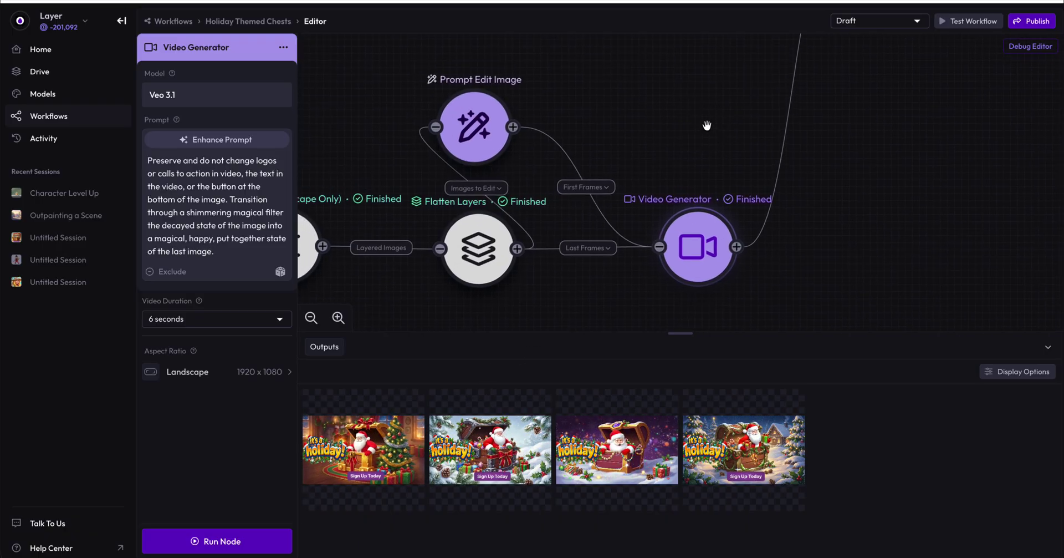
# Step: Examine the settings and outputs of the Image Composition (Landscape Only), Video Generator, Prompt Edit Image and Flatten Layers nodes
pyautogui.click(704, 125)
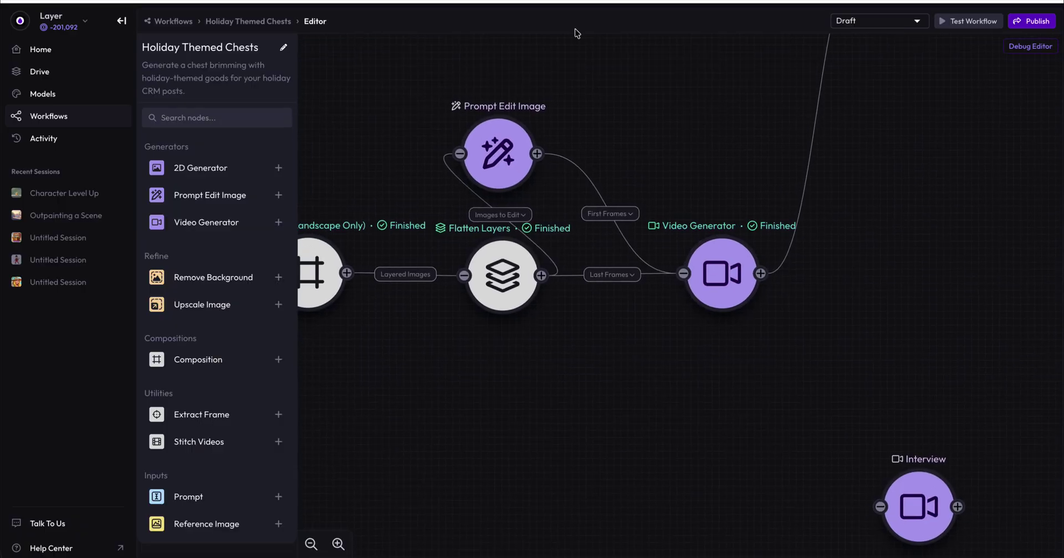
pyautogui.moveTo(411, 98); pyautogui.dragTo(477, 100)
pyautogui.moveTo(345, 129); pyautogui.dragTo(368, 132)
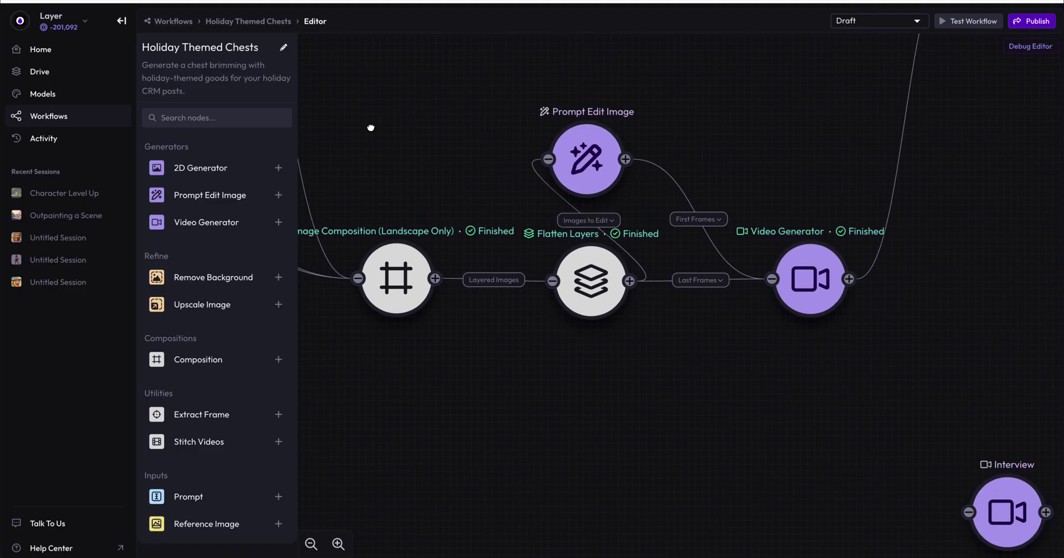
pyautogui.click(396, 288)
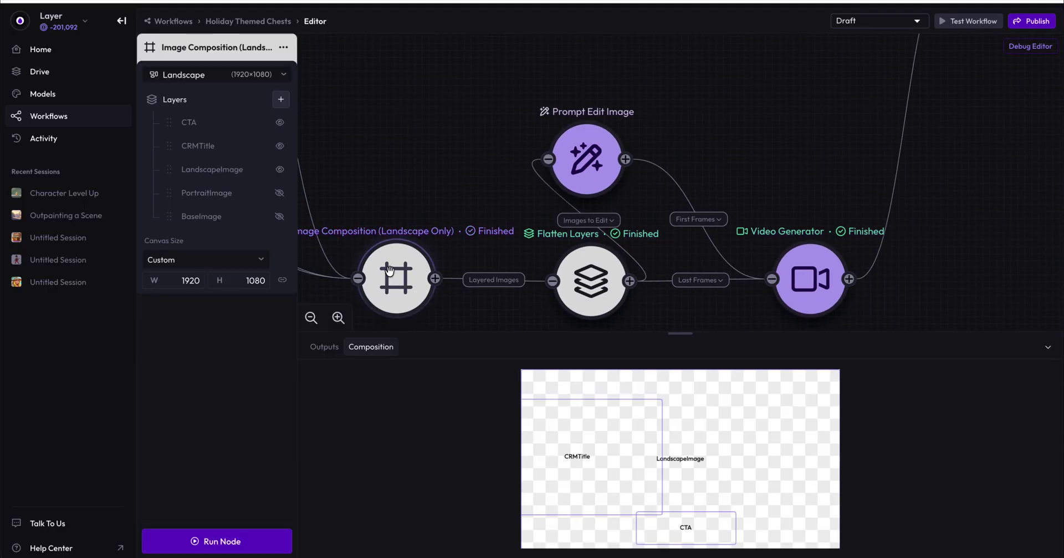
pyautogui.moveTo(802, 121); pyautogui.dragTo(775, 157)
pyautogui.click(766, 148)
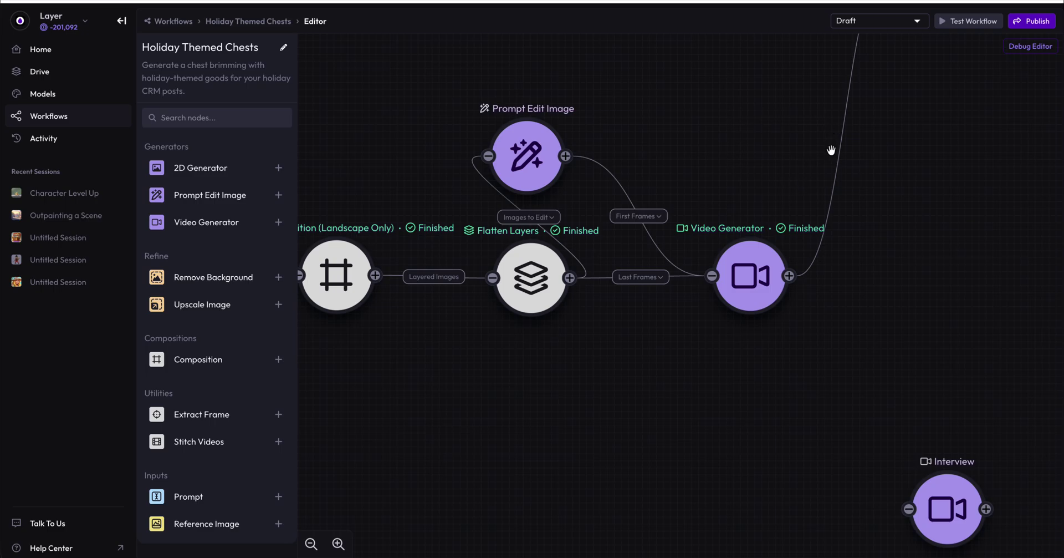
pyautogui.click(765, 301)
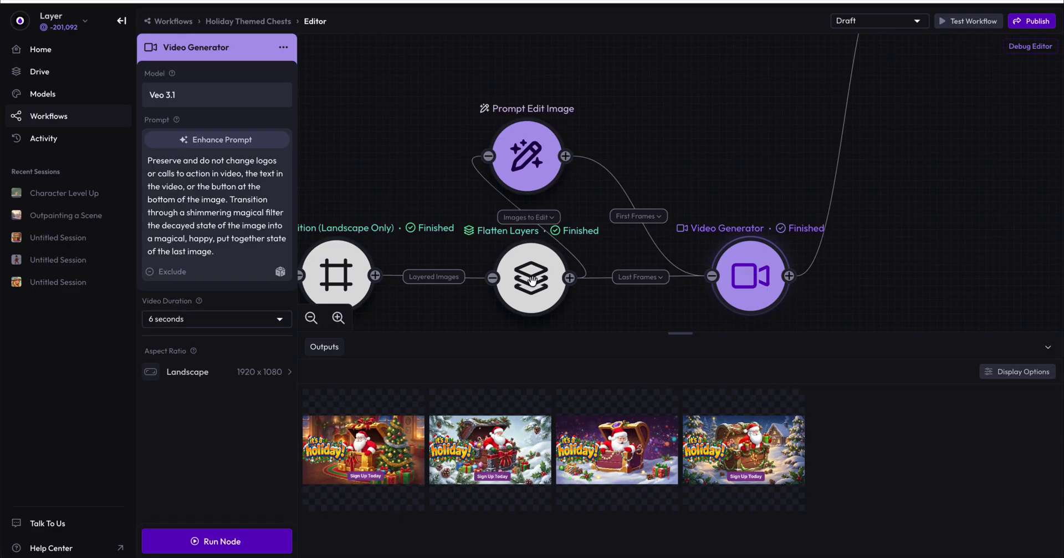
pyautogui.moveTo(720, 172)
pyautogui.mouseDown()
pyautogui.moveTo(692, 152)
pyautogui.moveTo(734, 160)
pyautogui.mouseUp()
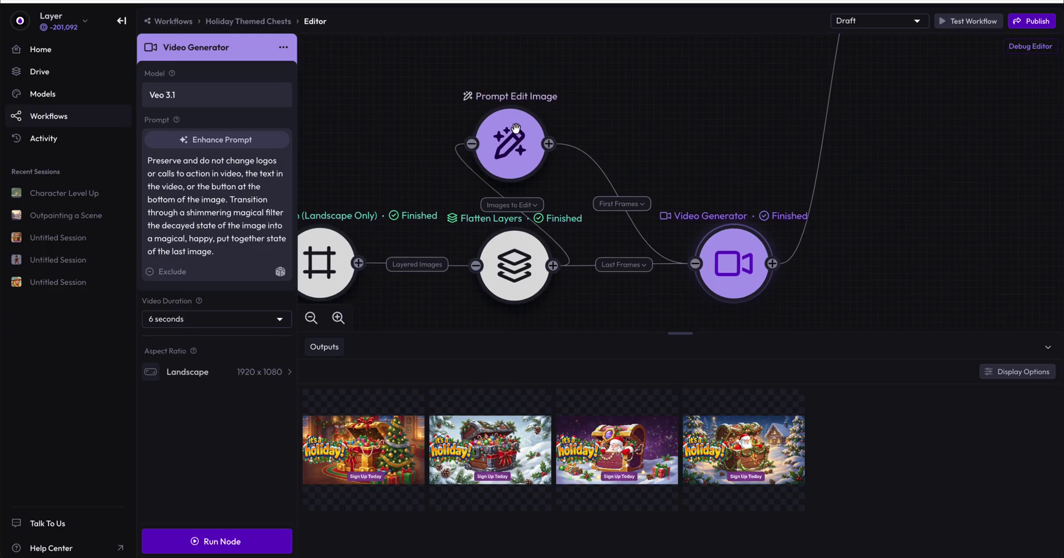
pyautogui.click(520, 146)
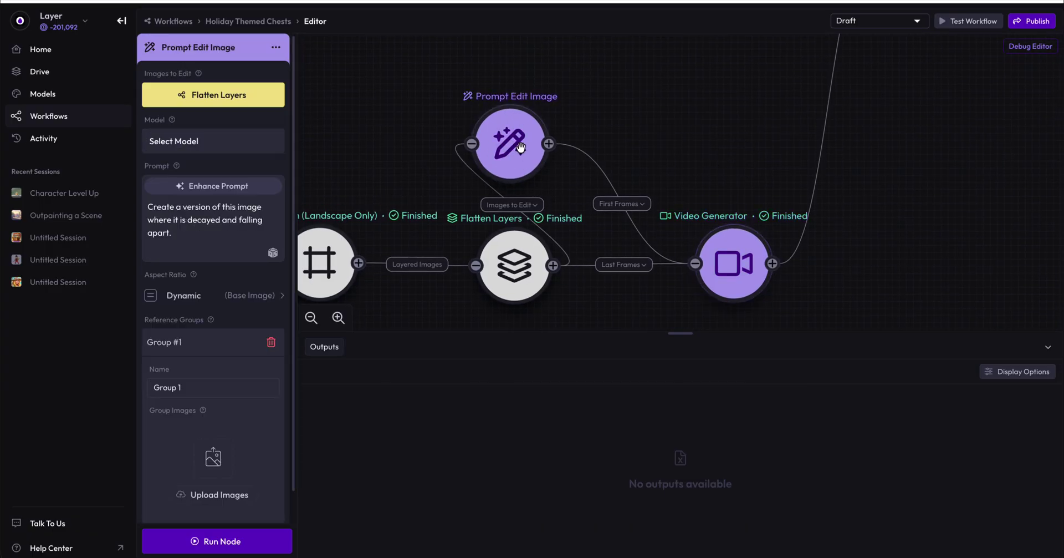
pyautogui.scroll(-1, 697, 156)
pyautogui.click(520, 246)
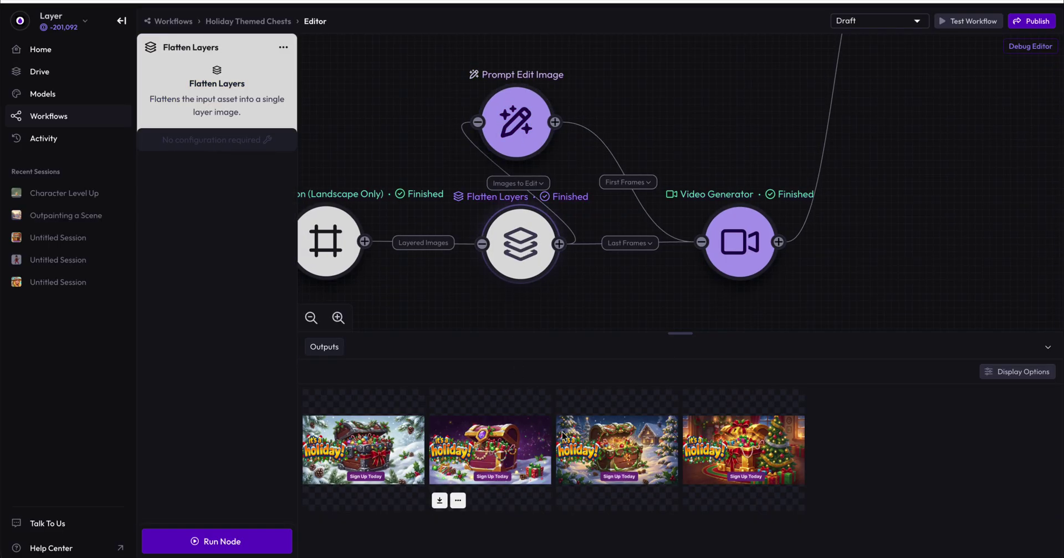
# Step: Run the Video Generator node together with its Prompt Edit Image input, accepting the estimated Creative Units cost
pyautogui.click(735, 221)
pyautogui.click(261, 540)
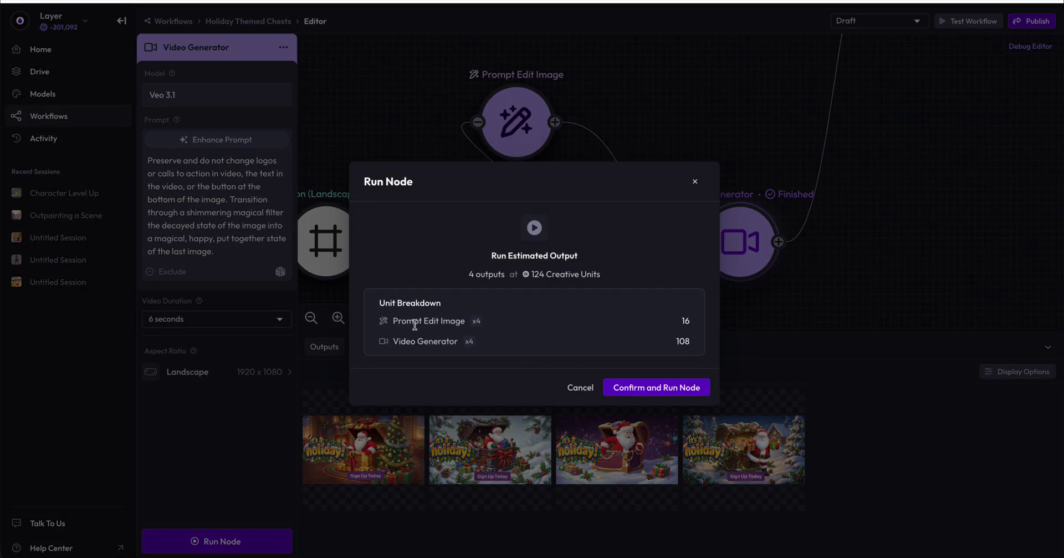
pyautogui.moveTo(487, 332)
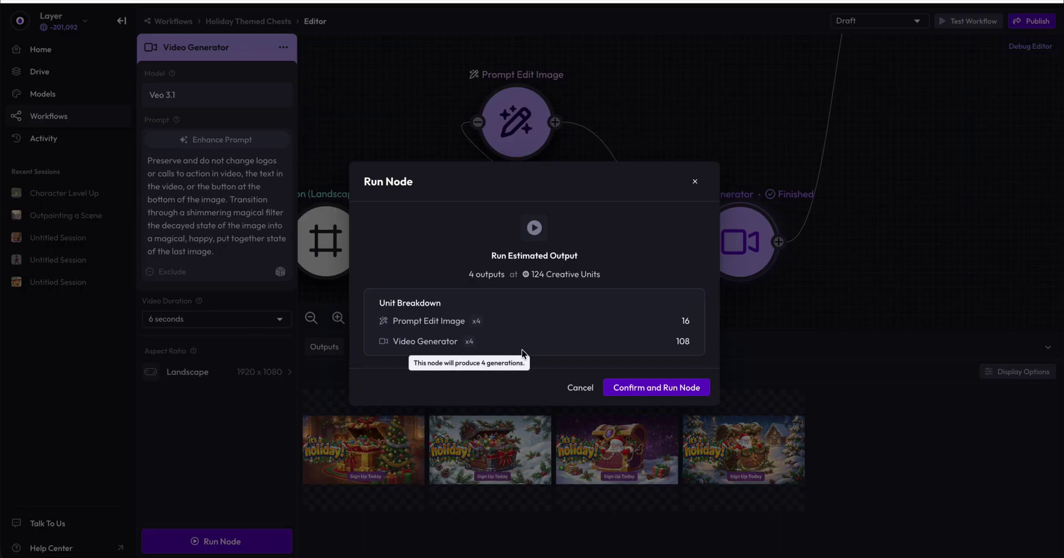
pyautogui.click(670, 388)
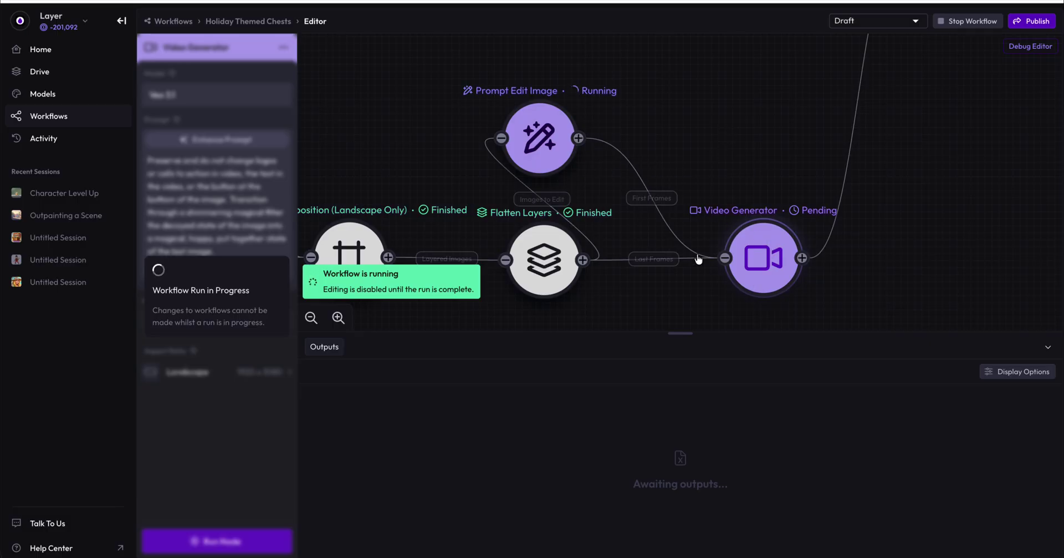
# Step: Review the Flatten Layers output images that serve as the video's last frames
pyautogui.click(731, 158)
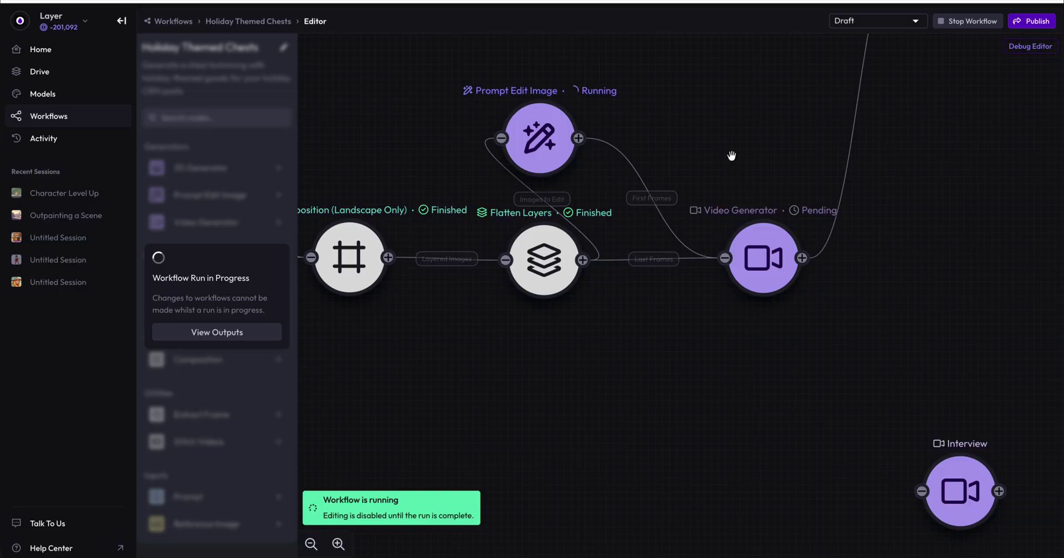
pyautogui.click(555, 260)
pyautogui.moveTo(543, 452)
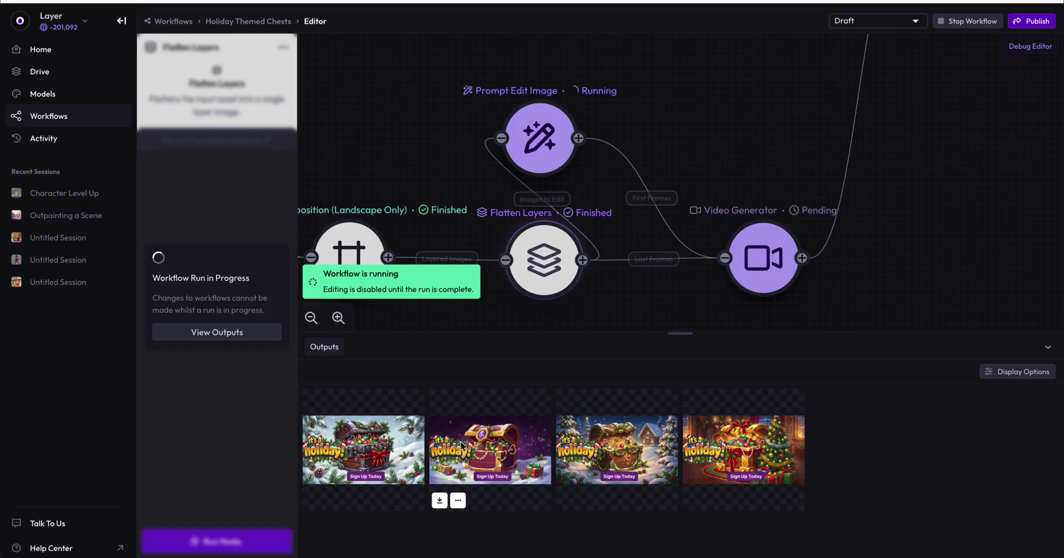
pyautogui.click(715, 129)
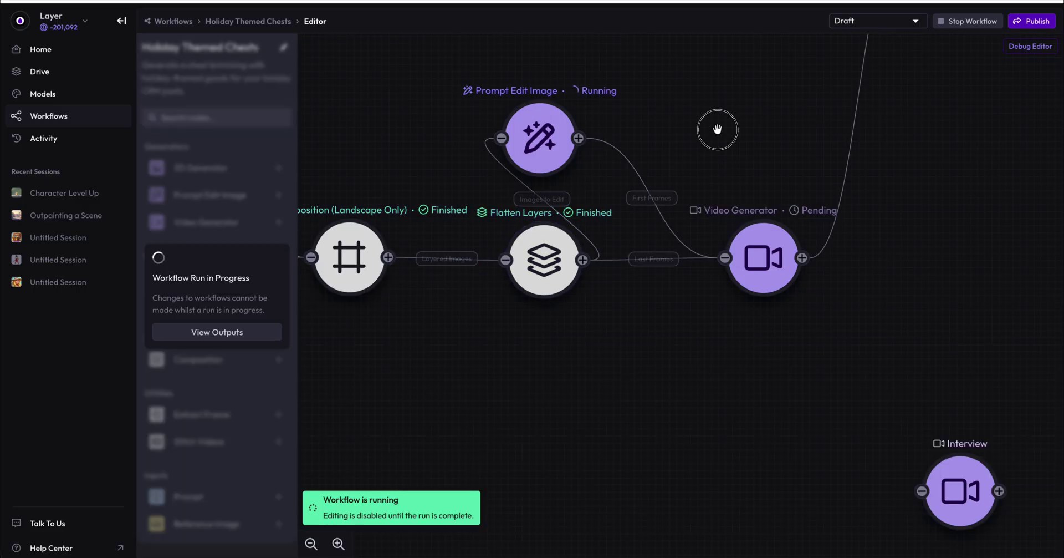
pyautogui.moveTo(715, 130); pyautogui.dragTo(694, 114)
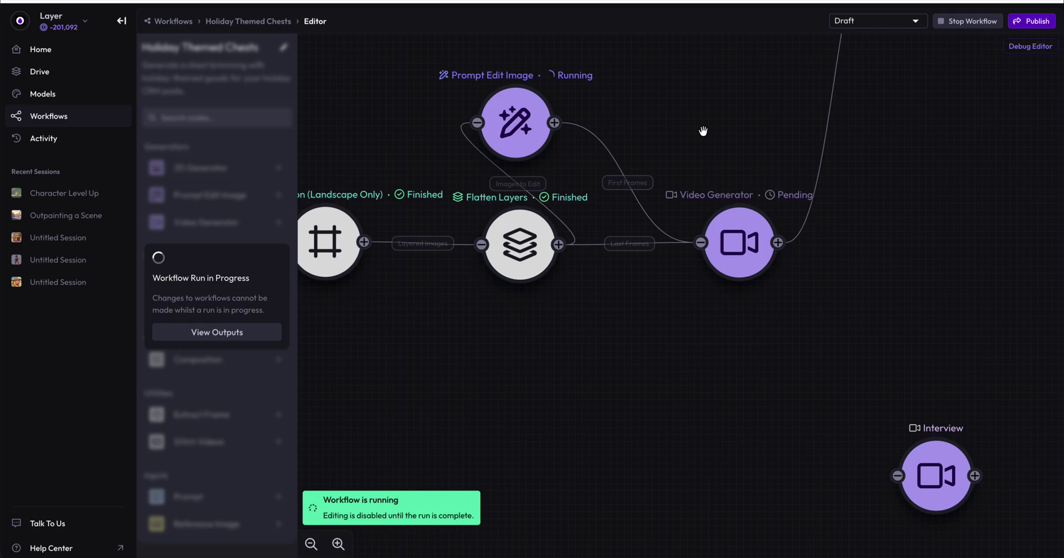
pyautogui.click(529, 258)
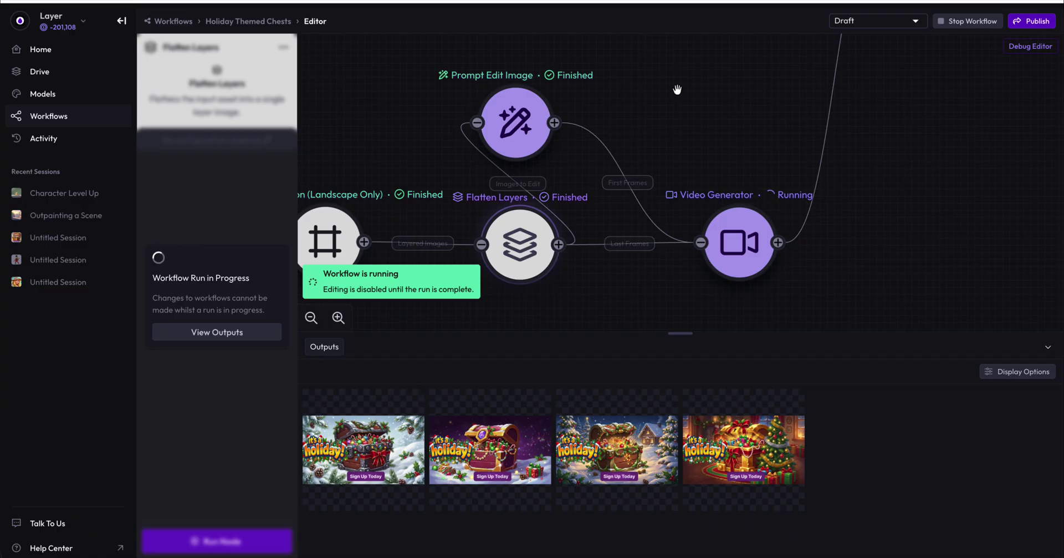
# Step: Download the first and fourth decayed chest images from Prompt Edit Image's outputs and open them at full size
pyautogui.click(614, 109)
pyautogui.click(526, 123)
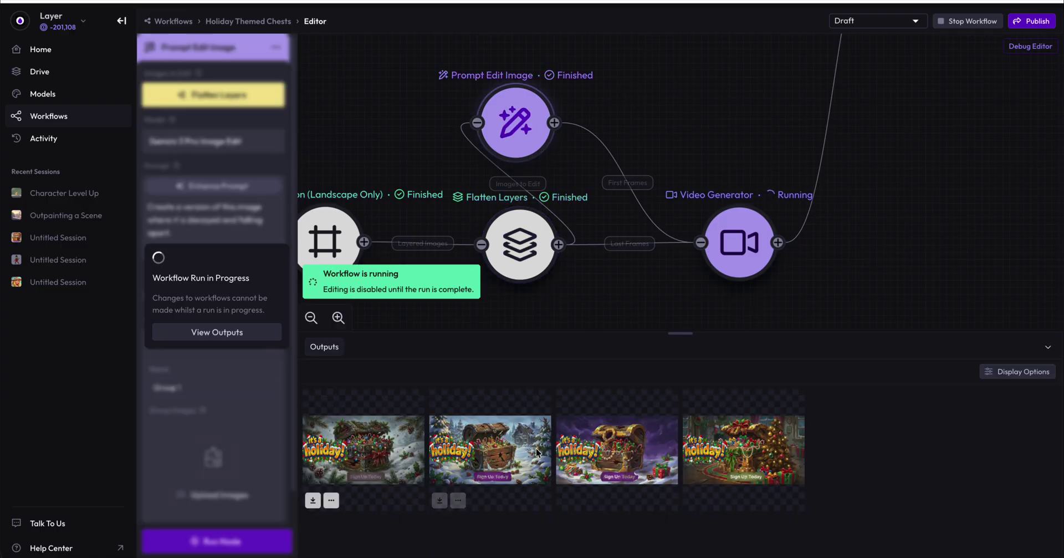
pyautogui.click(313, 501)
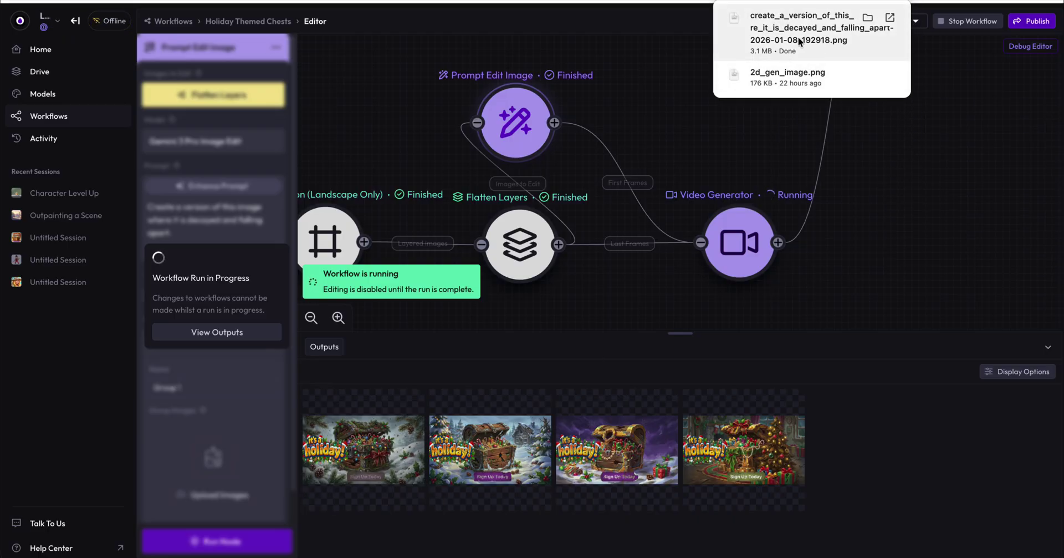
pyautogui.click(798, 47)
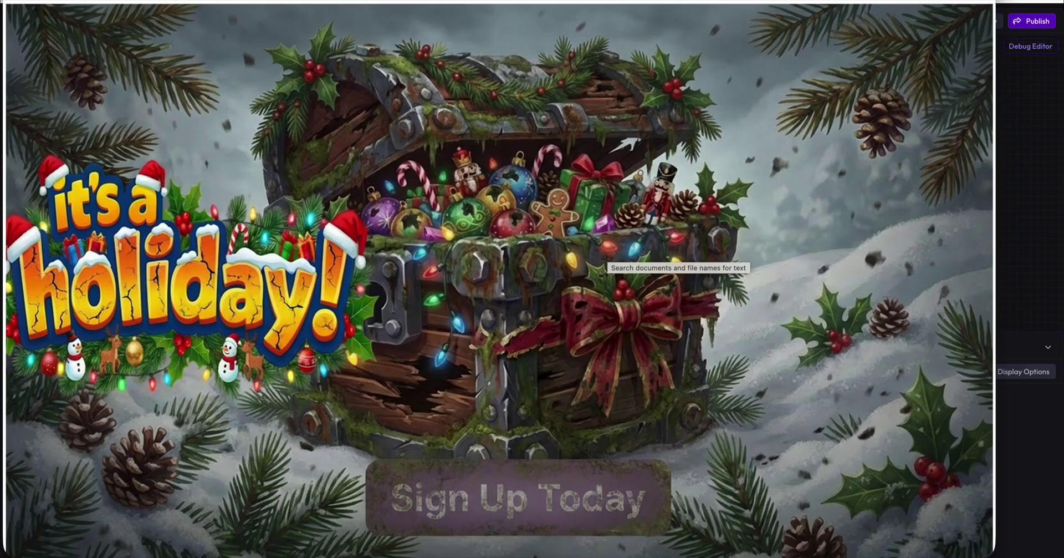
pyautogui.press('Escape')
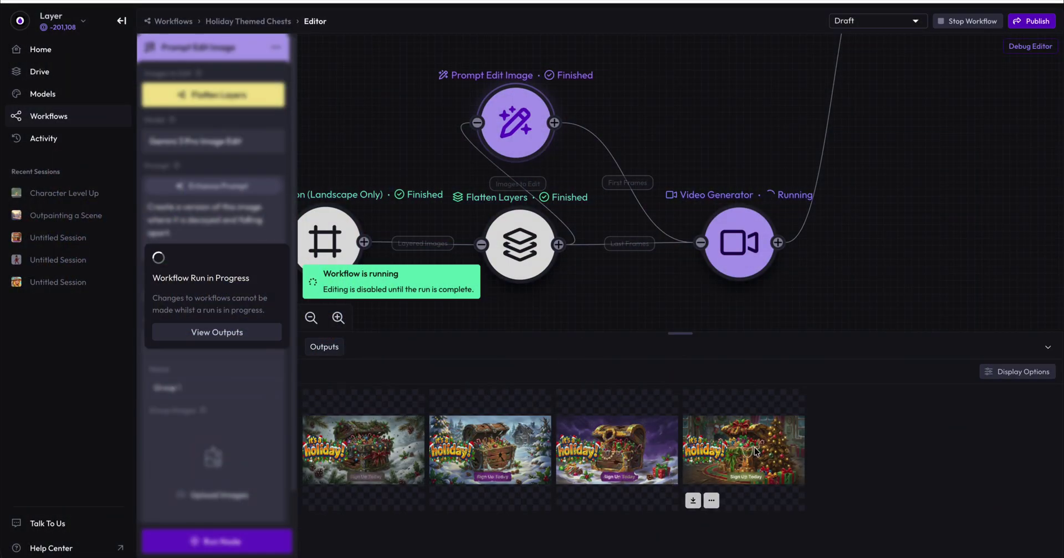
pyautogui.click(693, 499)
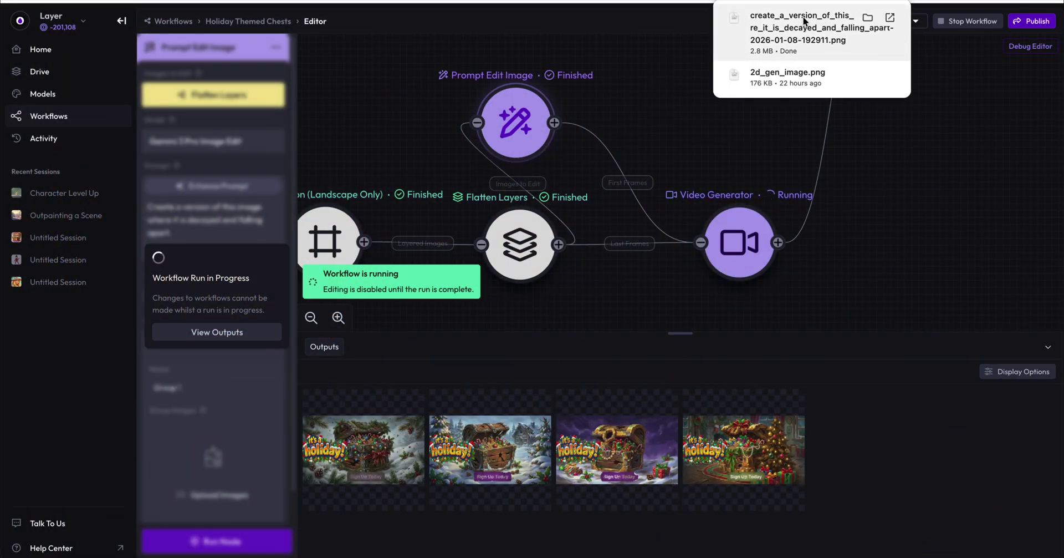
pyautogui.click(804, 21)
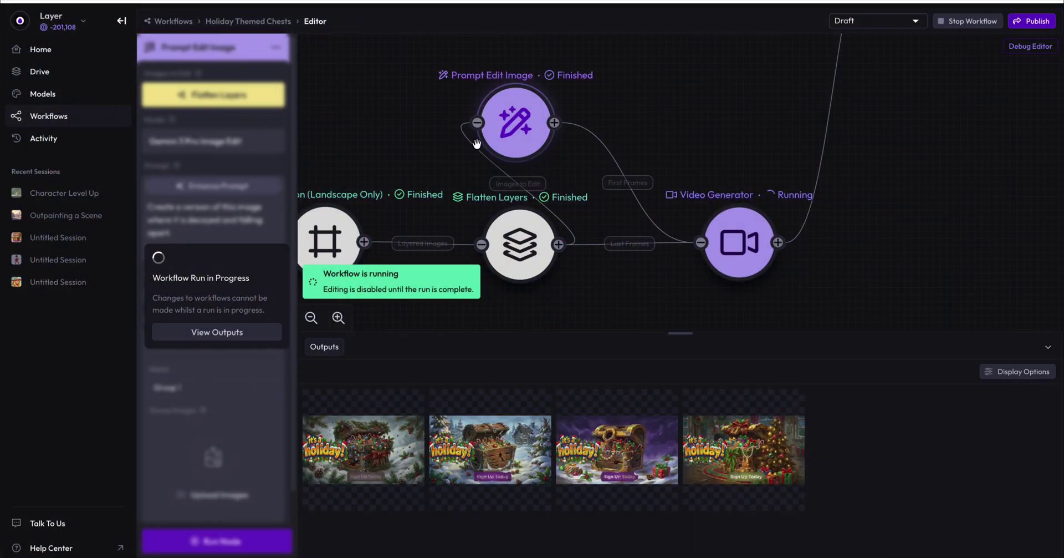
# Step: Inspect the Save Outputs node and the connections that feed it from Image Composition and the Video Generator
pyautogui.moveTo(680, 114); pyautogui.dragTo(664, 148)
pyautogui.click(678, 89)
pyautogui.click(707, 270)
pyautogui.click(672, 153)
pyautogui.scroll(5, 634, 144)
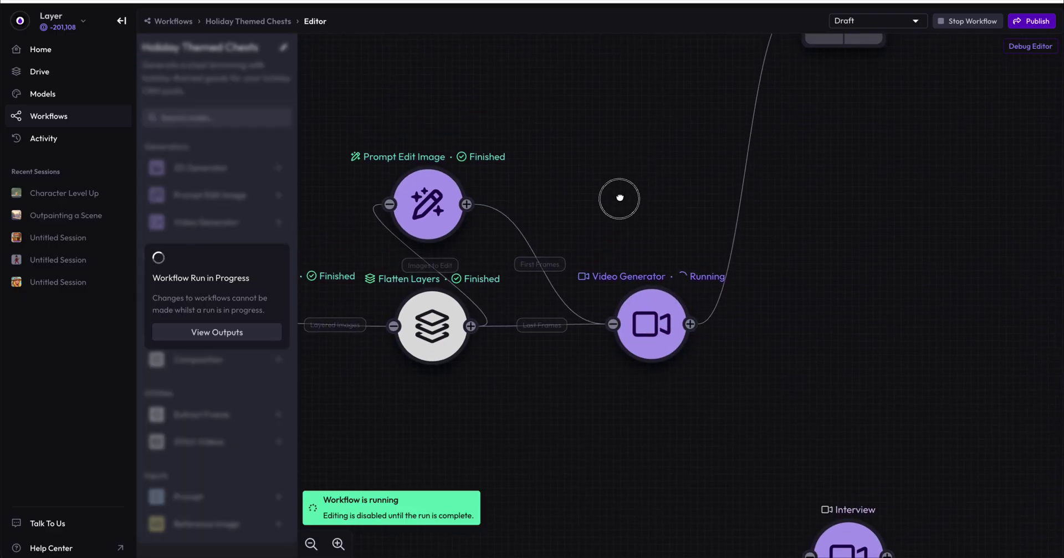
pyautogui.hscroll(-3, 650, 187)
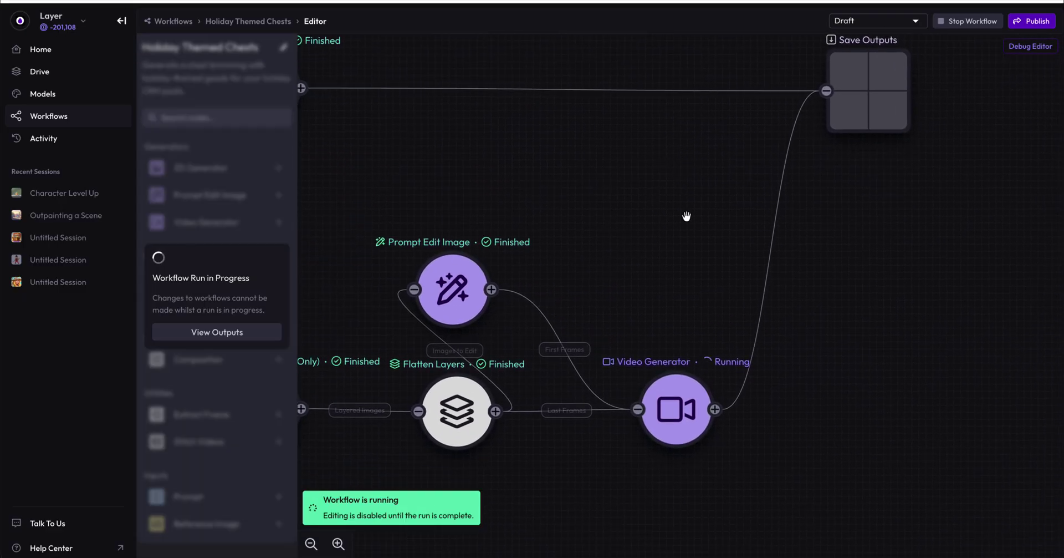
pyautogui.hscroll(2, 606, 195)
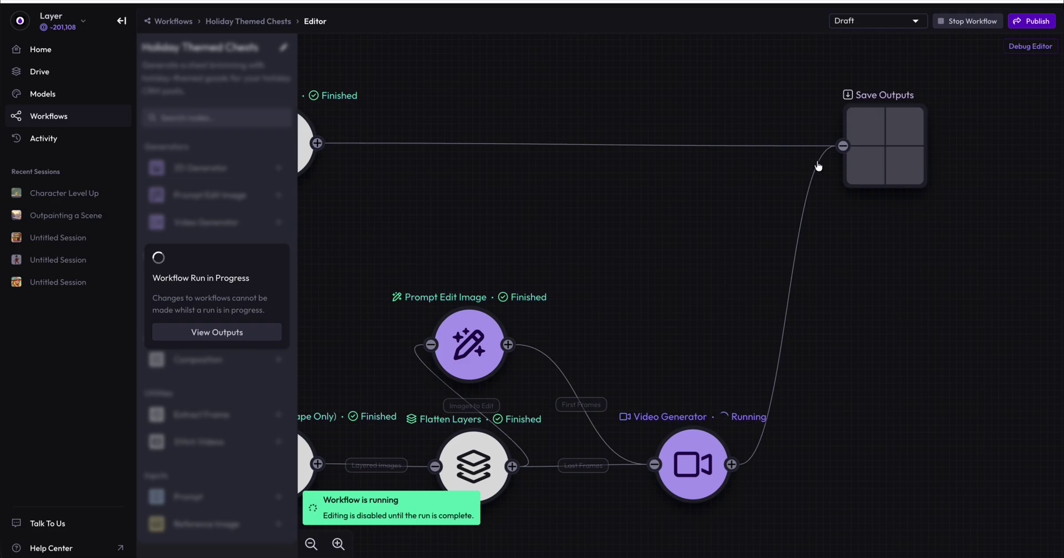
pyautogui.click(902, 154)
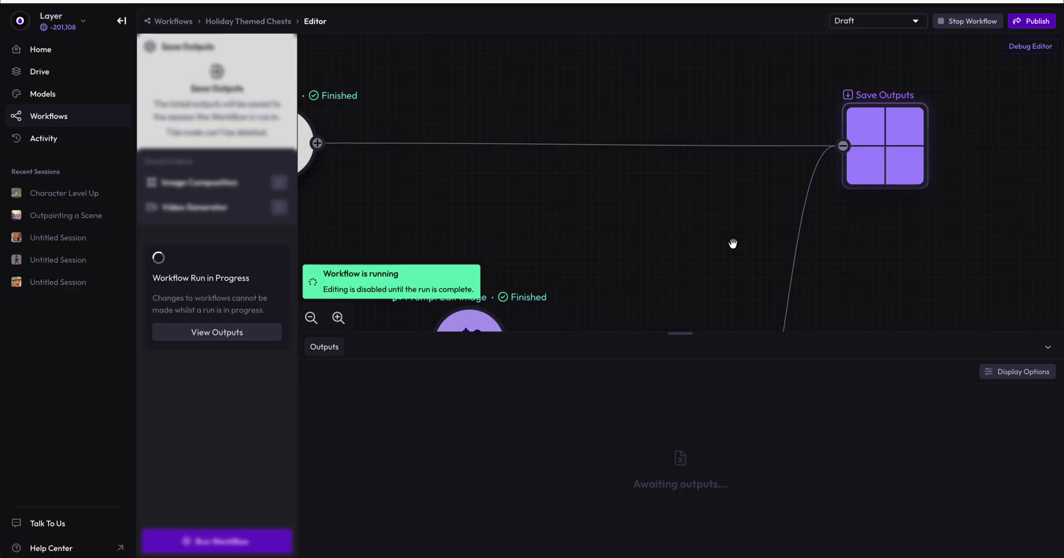
pyautogui.click(646, 95)
pyautogui.moveTo(694, 268); pyautogui.dragTo(689, 248)
pyautogui.moveTo(607, 216); pyautogui.dragTo(684, 235)
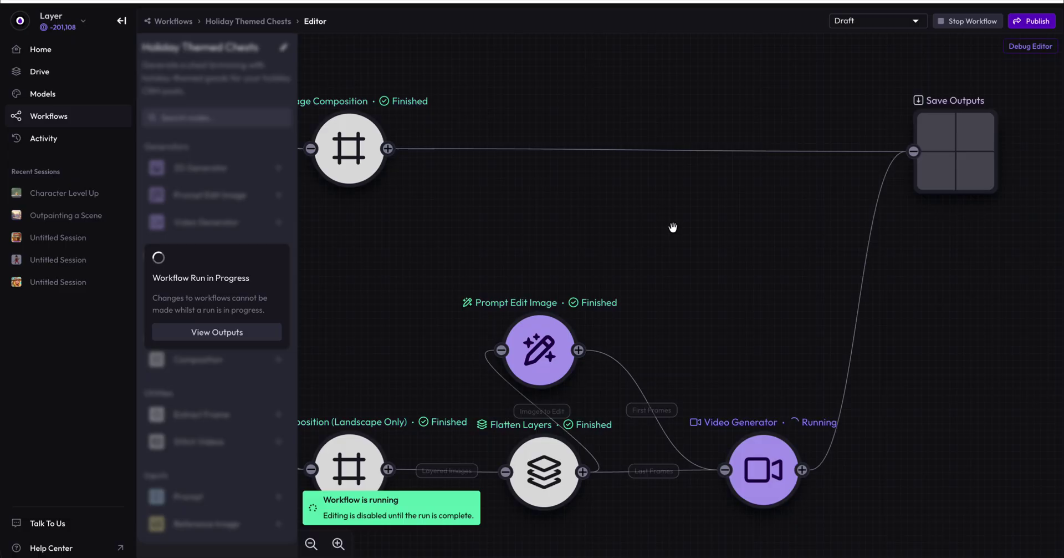
# Step: Examine the square Image Composition node's layer layout and its connection to Save Outputs
pyautogui.moveTo(571, 216); pyautogui.dragTo(812, 235)
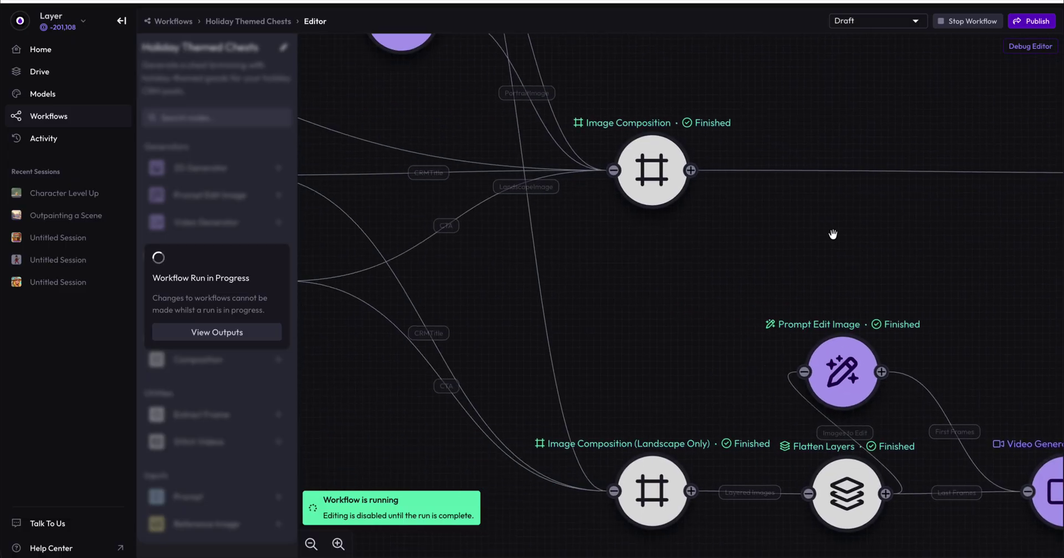
pyautogui.click(633, 168)
pyautogui.moveTo(909, 111); pyautogui.dragTo(763, 102)
pyautogui.moveTo(706, 120); pyautogui.dragTo(613, 127)
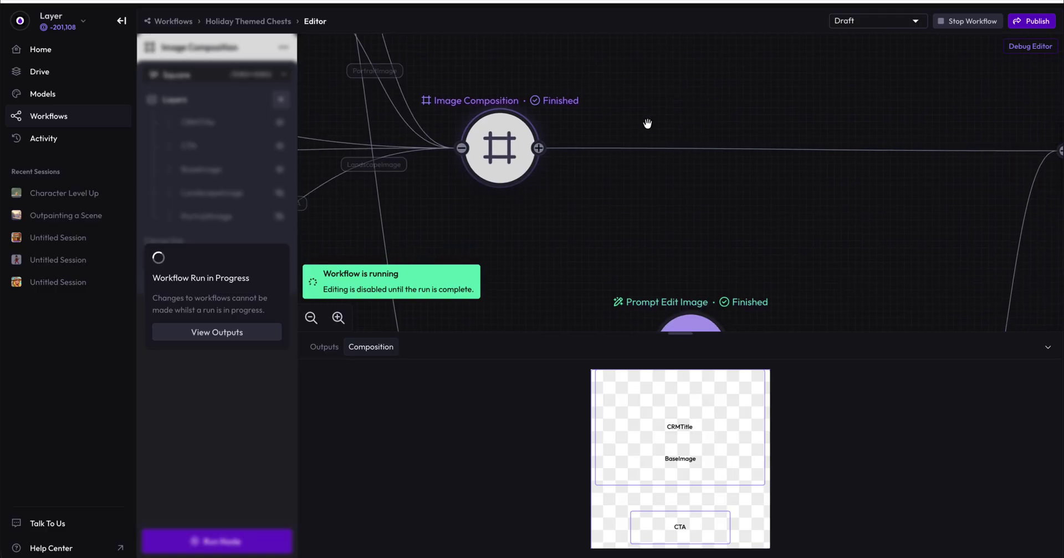
pyautogui.moveTo(890, 240); pyautogui.dragTo(660, 95)
pyautogui.moveTo(716, 248); pyautogui.dragTo(701, 219)
pyautogui.scroll(3, 697, 211)
pyautogui.hscroll(-5, 697, 211)
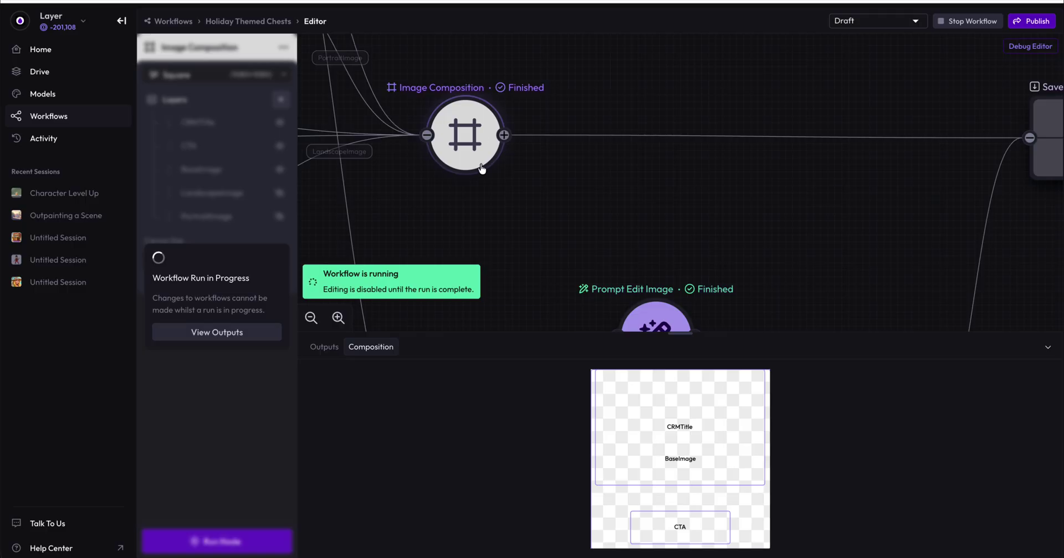
# Step: Trace Image Composition back to the upstream Prompt Edit Image node, inspect that node, and return to the composition
pyautogui.moveTo(468, 183); pyautogui.dragTo(742, 269)
pyautogui.moveTo(677, 95); pyautogui.dragTo(738, 170)
pyautogui.click(532, 163)
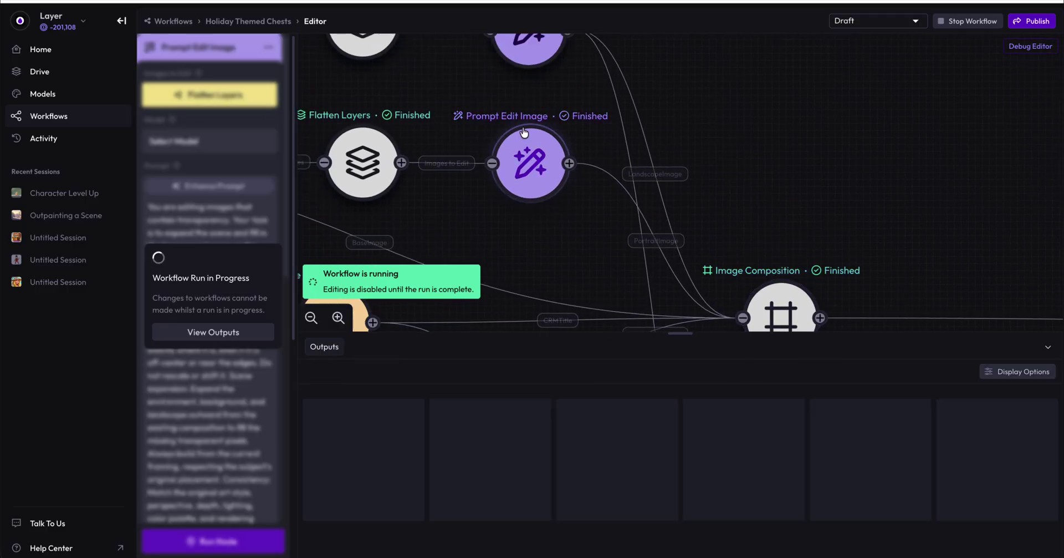
pyautogui.scroll(-1, 584, 192)
pyautogui.hscroll(2, 584, 192)
pyautogui.scroll(-1, 561, 210)
pyautogui.hscroll(1, 561, 209)
pyautogui.hscroll(3, 695, 189)
pyautogui.scroll(-1, 695, 189)
pyautogui.click(721, 104)
pyautogui.click(484, 195)
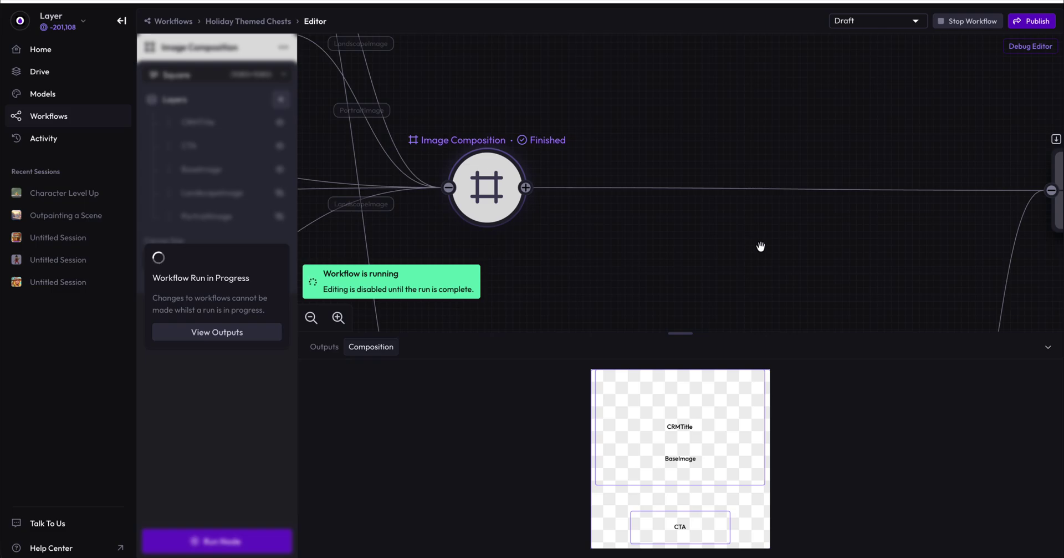
# Step: Return to the Video Generator node and check its outputs and run progress
pyautogui.scroll(-5, 760, 246)
pyautogui.hscroll(3, 760, 246)
pyautogui.scroll(2, 701, 126)
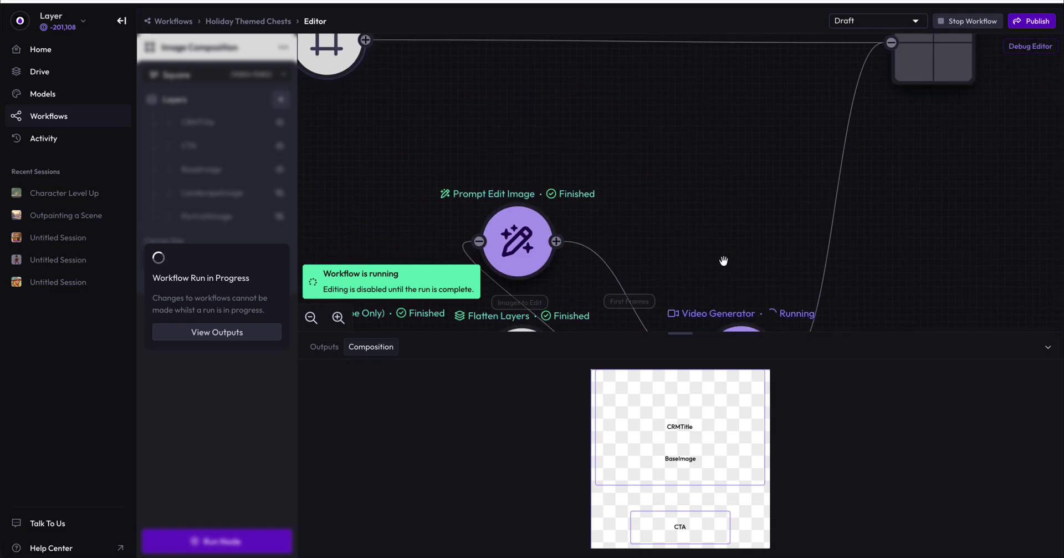
pyautogui.scroll(-2, 724, 257)
pyautogui.hscroll(1, 724, 258)
pyautogui.click(703, 280)
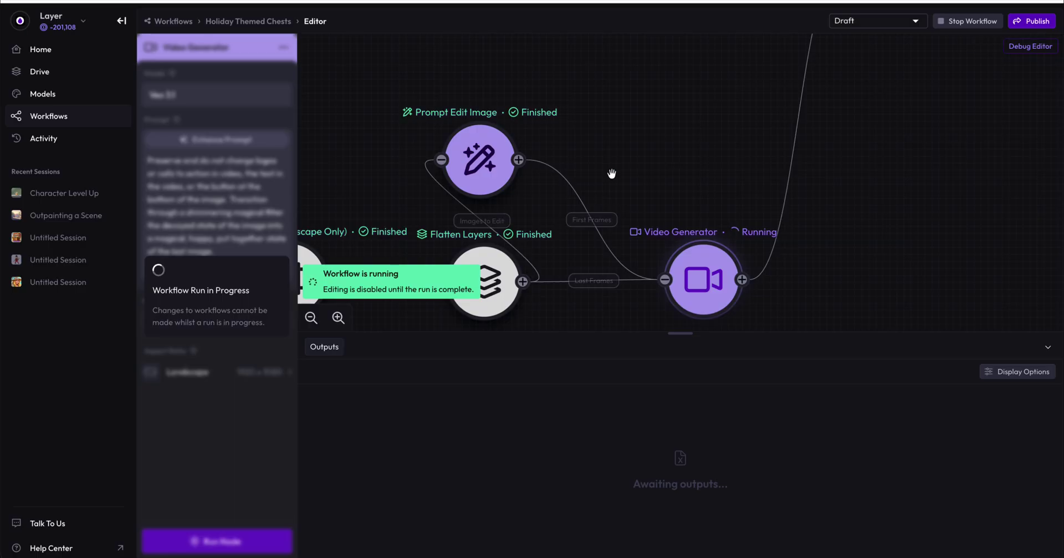
pyautogui.hscroll(-3, 612, 173)
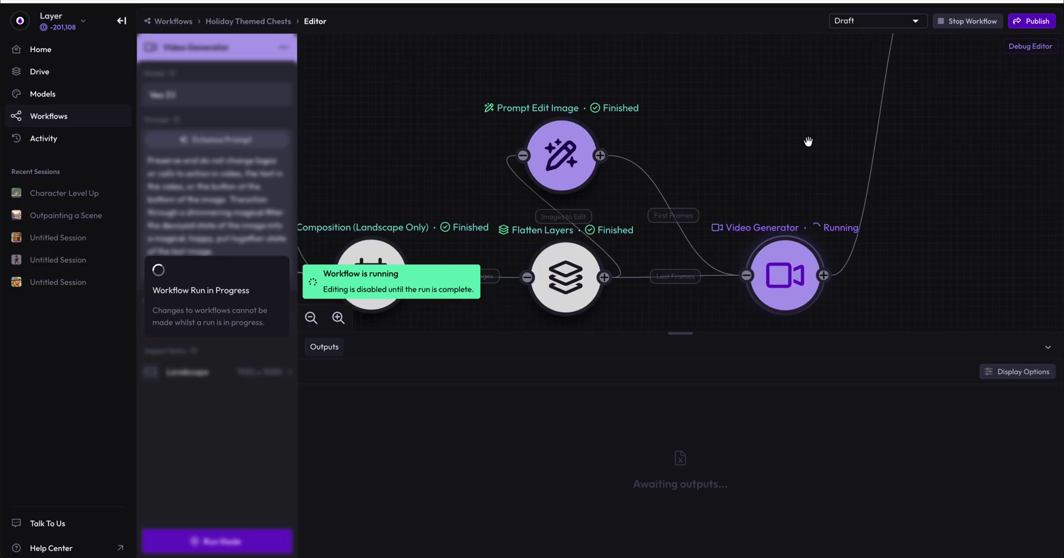
# Step: Examine how the Image Composition and Video Generator nodes connect to Save Outputs, and select the Save Outputs node
pyautogui.moveTo(799, 148); pyautogui.dragTo(780, 163)
pyautogui.scroll(6, 784, 165)
pyautogui.scroll(-2, 698, 122)
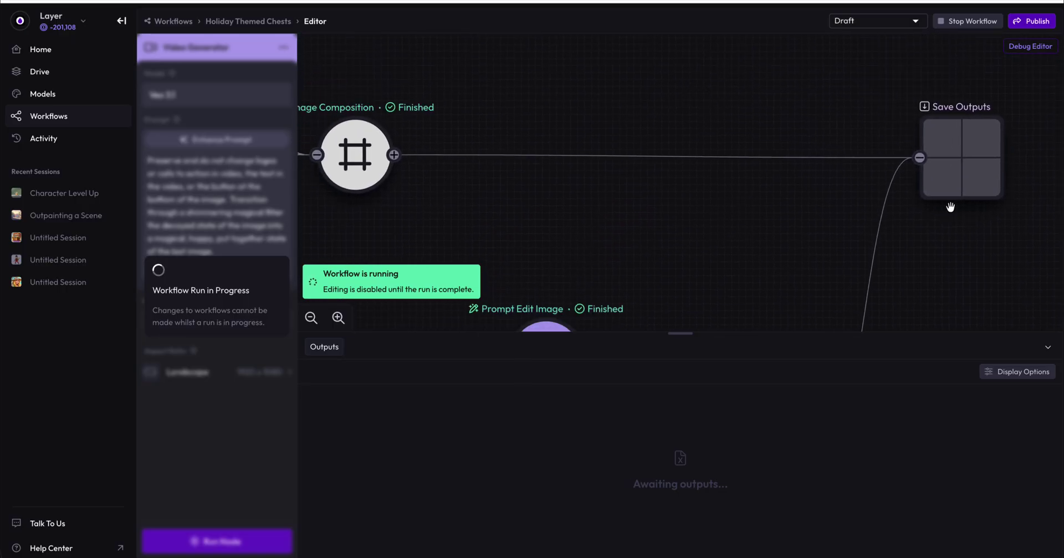
pyautogui.hscroll(2, 727, 238)
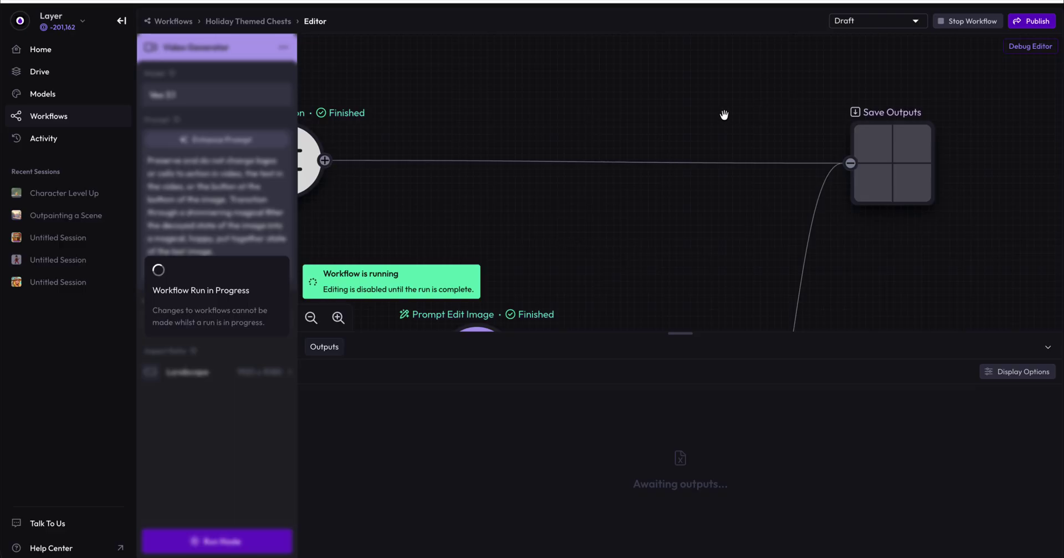
pyautogui.scroll(-3, 724, 178)
pyautogui.scroll(1, 806, 152)
pyautogui.scroll(-3, 785, 114)
pyautogui.scroll(-2, 785, 114)
pyautogui.click(781, 167)
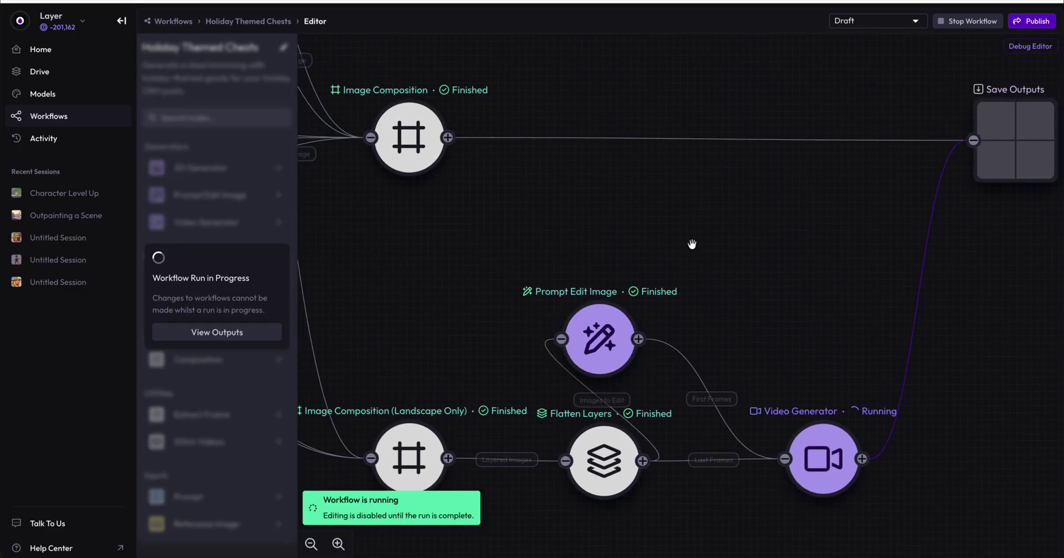
pyautogui.hscroll(5, 646, 143)
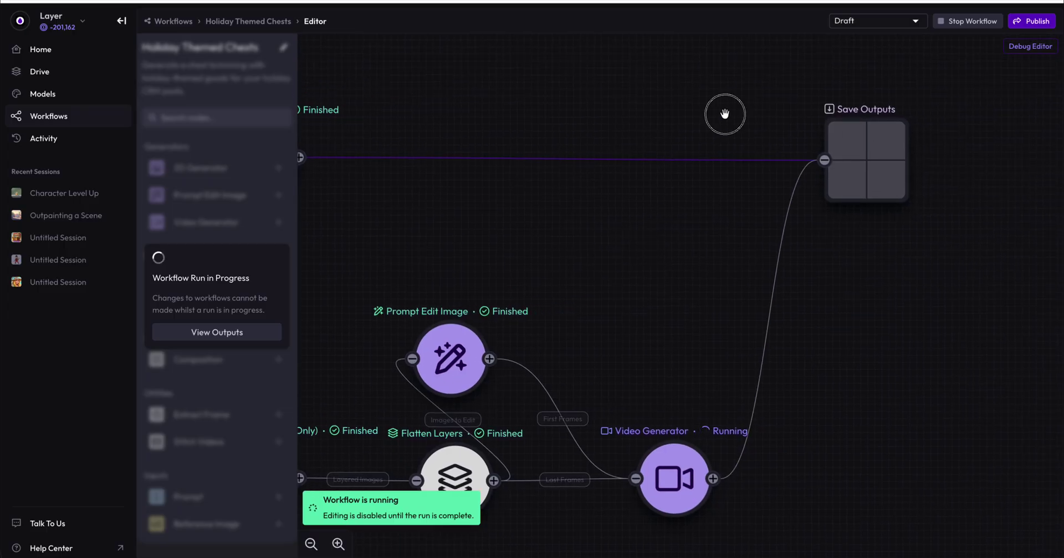
pyautogui.click(776, 159)
# Step: Trace the workflow upstream from Save Outputs to the Base Image Theme Generator node and view its generated chest images
pyautogui.moveTo(567, 233); pyautogui.dragTo(754, 151)
pyautogui.hscroll(-12, 709, 198)
pyautogui.scroll(4, 708, 198)
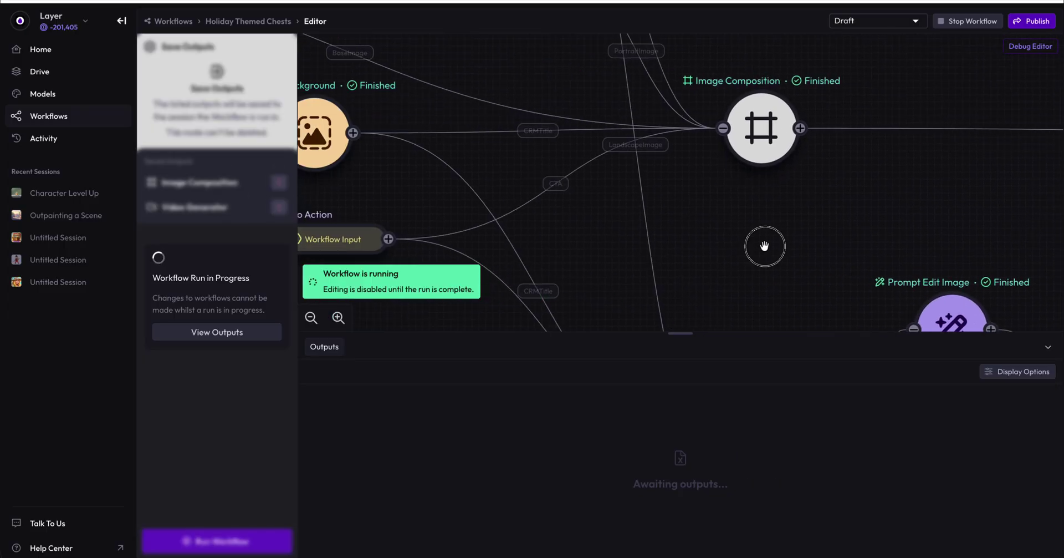
pyautogui.hscroll(-6, 744, 214)
pyautogui.scroll(2, 745, 214)
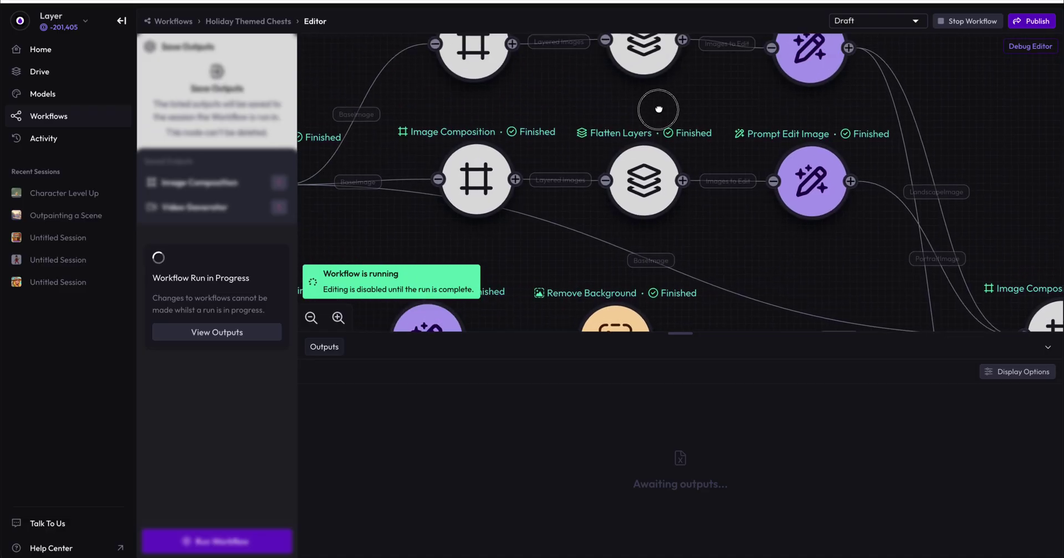
pyautogui.hscroll(-4, 824, 110)
pyautogui.scroll(-2, 824, 110)
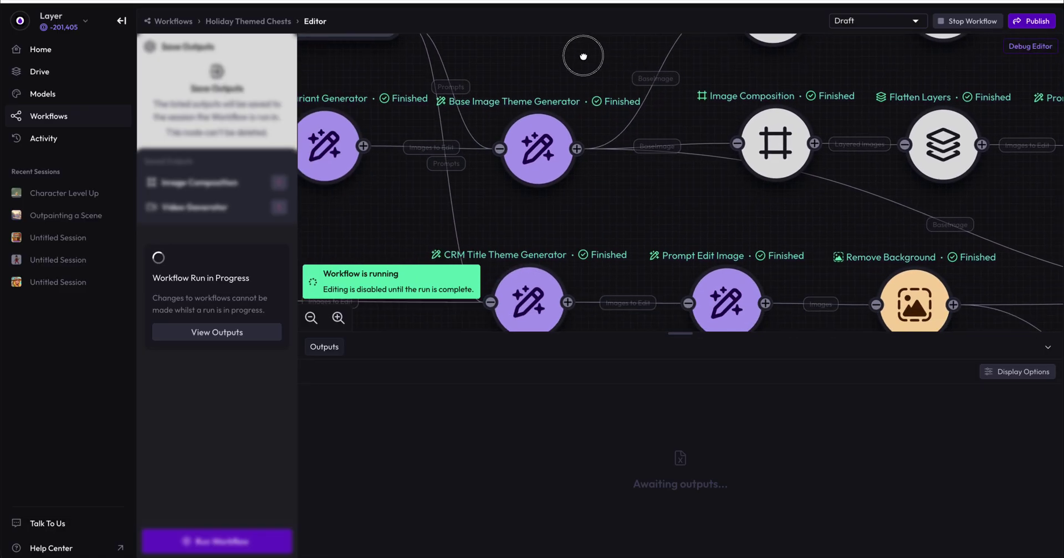
pyautogui.click(521, 165)
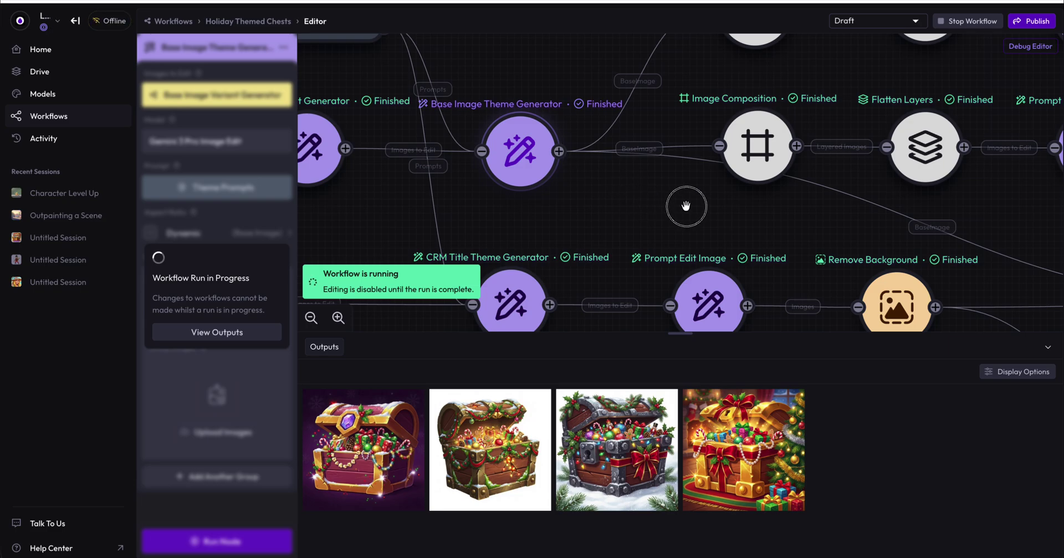
# Step: Follow the workflow downstream from the Base Image Theme Generator and check the Video Generator node's results
pyautogui.click(802, 221)
pyautogui.moveTo(803, 221); pyautogui.dragTo(760, 213)
pyautogui.moveTo(546, 190); pyautogui.dragTo(564, 203)
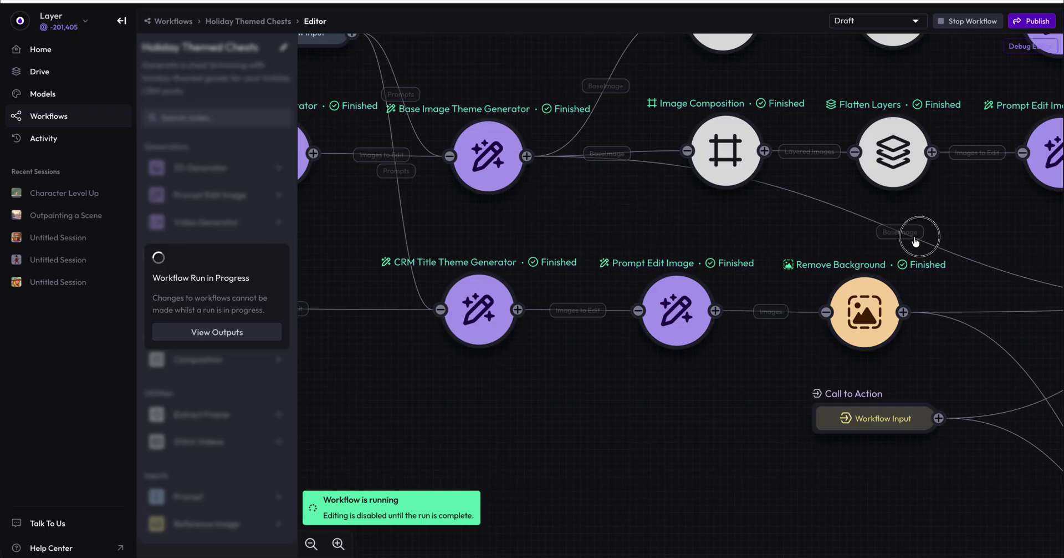
pyautogui.moveTo(990, 224); pyautogui.dragTo(289, 240)
pyautogui.moveTo(777, 214); pyautogui.dragTo(235, 73)
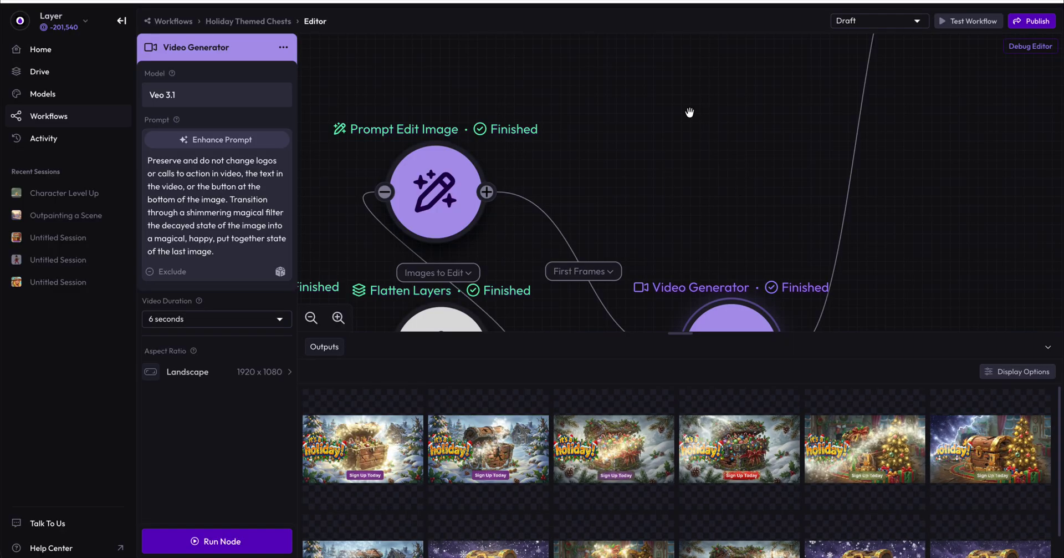
pyautogui.moveTo(689, 113); pyautogui.dragTo(649, 174)
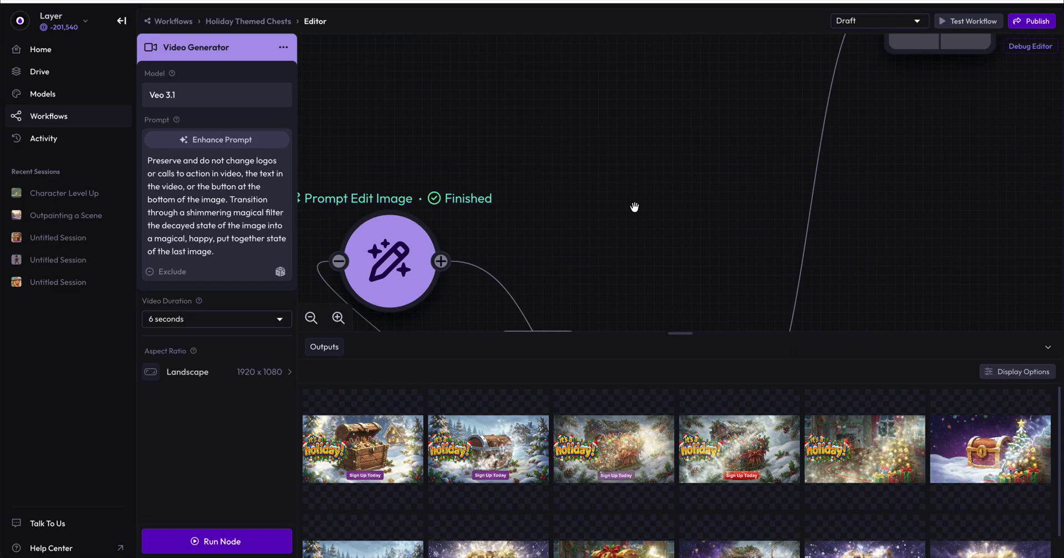
pyautogui.moveTo(644, 215); pyautogui.dragTo(685, 127)
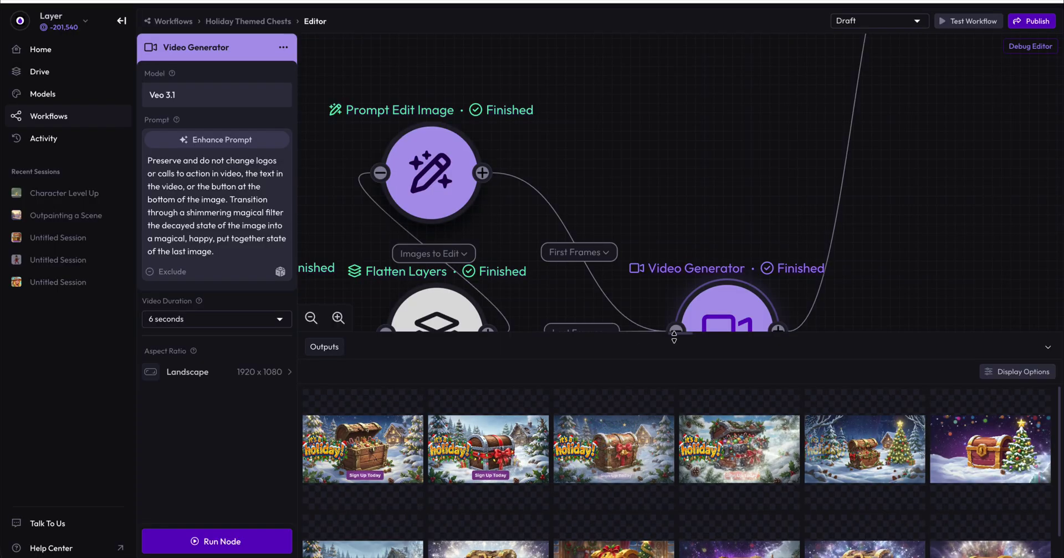
# Step: Enlarge the output preview area and browse all of the Video Generator's videos
pyautogui.moveTo(675, 336); pyautogui.dragTo(665, 267)
pyautogui.moveTo(677, 204); pyautogui.dragTo(730, 86)
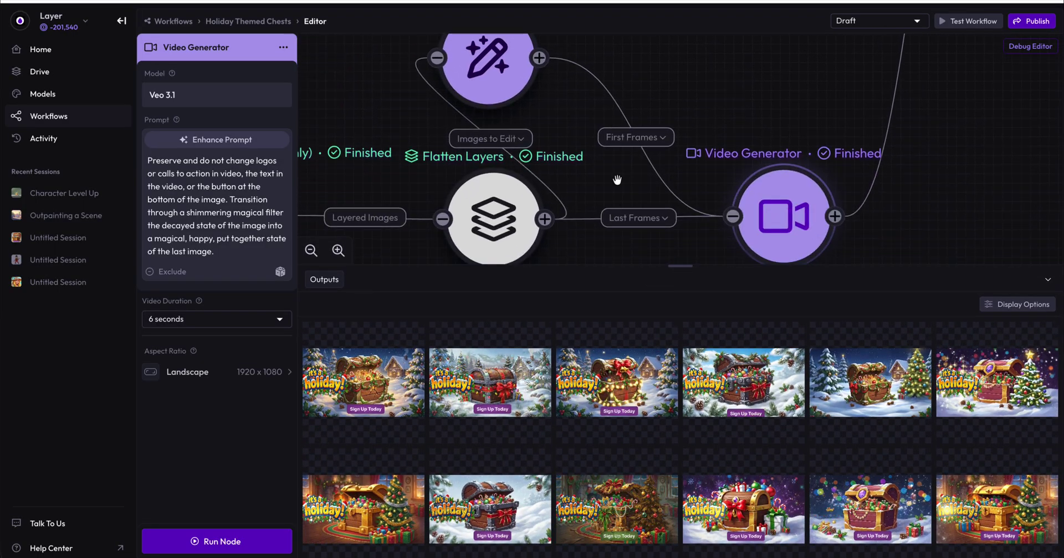
pyautogui.click(730, 93)
pyautogui.moveTo(738, 93); pyautogui.dragTo(741, 160)
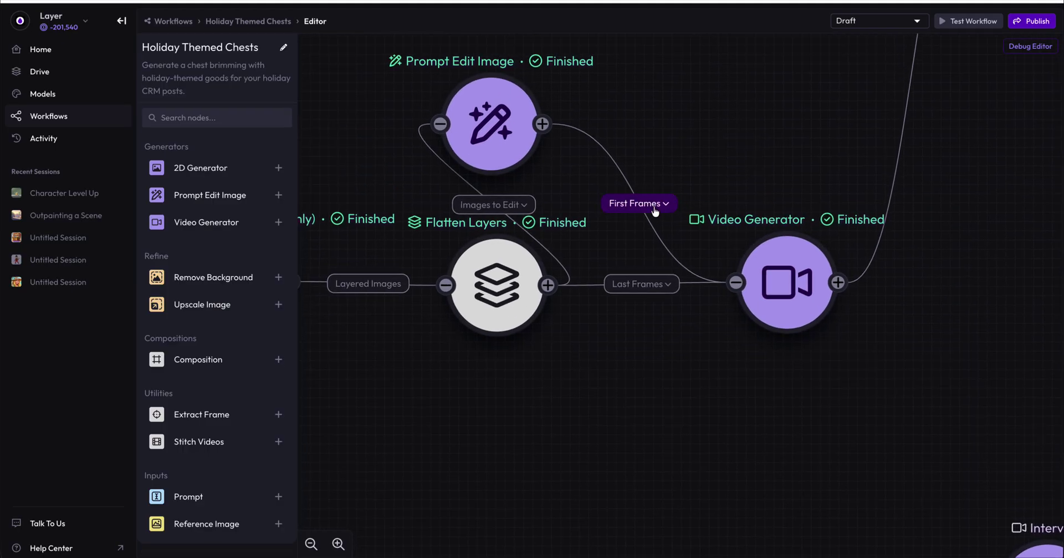
pyautogui.click(771, 257)
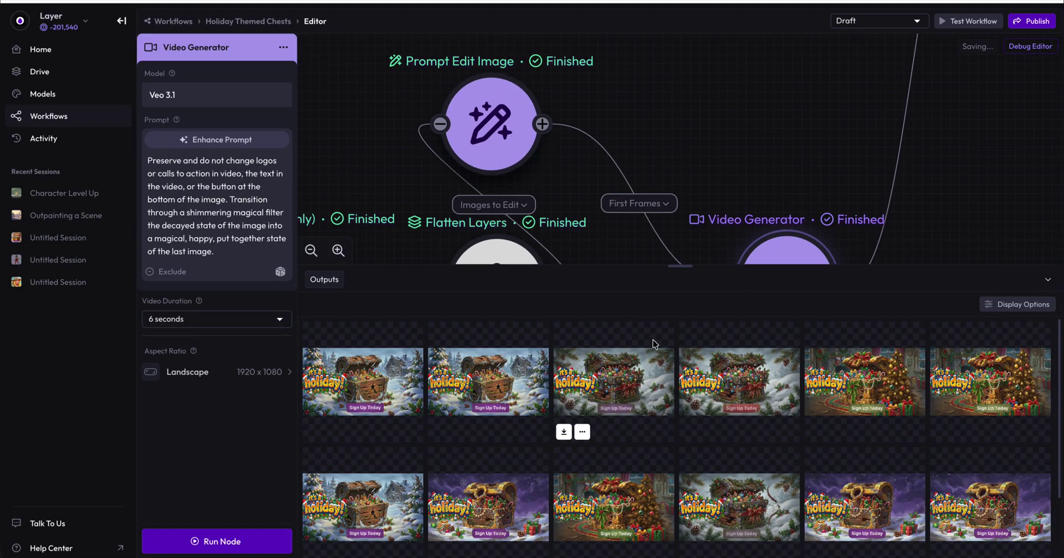
pyautogui.scroll(-5, 724, 409)
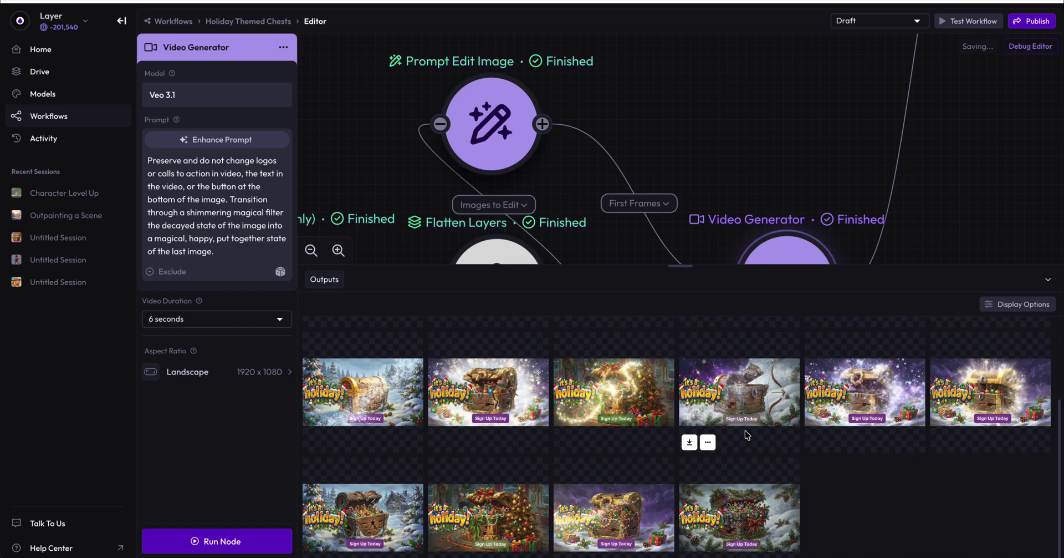
pyautogui.scroll(5, 720, 444)
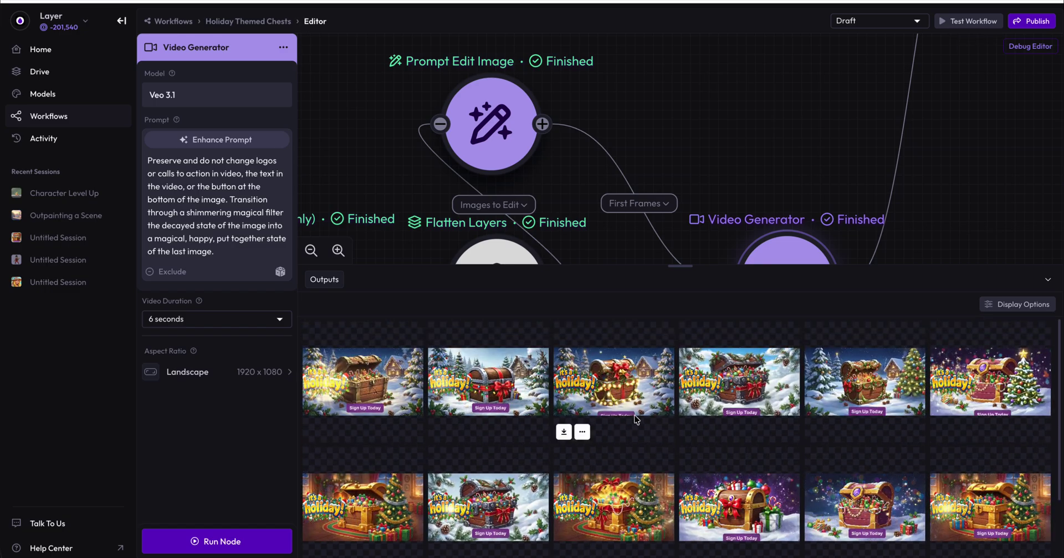
# Step: Compare the decayed Prompt Edit Image outputs used as first frames with the Flatten Layers outputs used as last frames
pyautogui.click(774, 101)
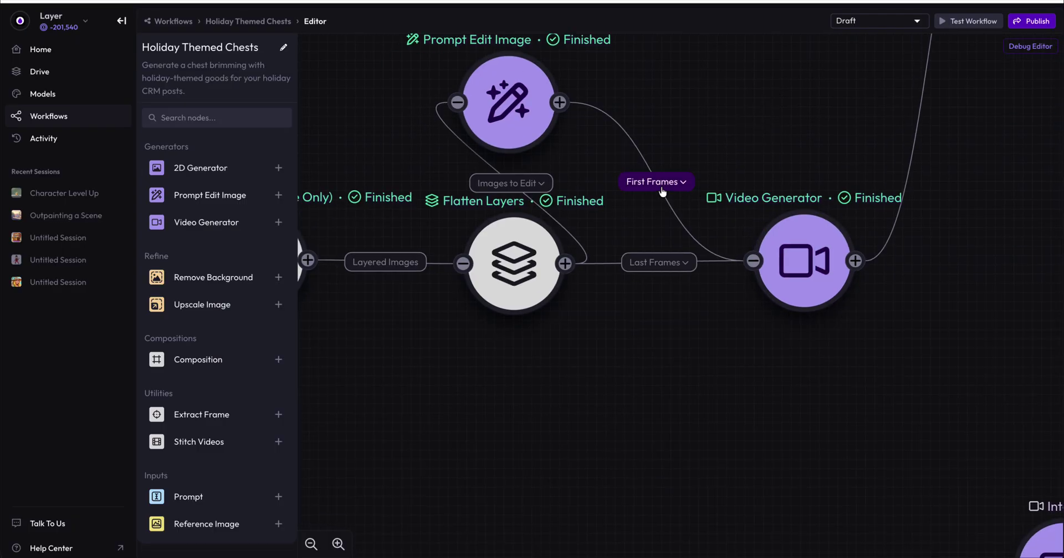
pyautogui.moveTo(730, 113); pyautogui.dragTo(756, 121)
pyautogui.click(545, 100)
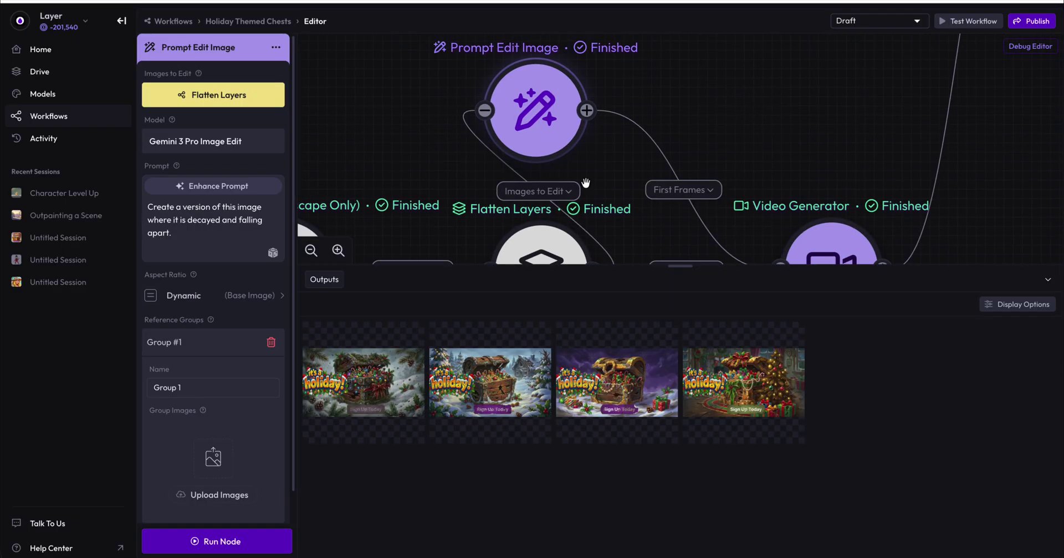
pyautogui.moveTo(779, 173); pyautogui.dragTo(774, 107)
pyautogui.click(536, 209)
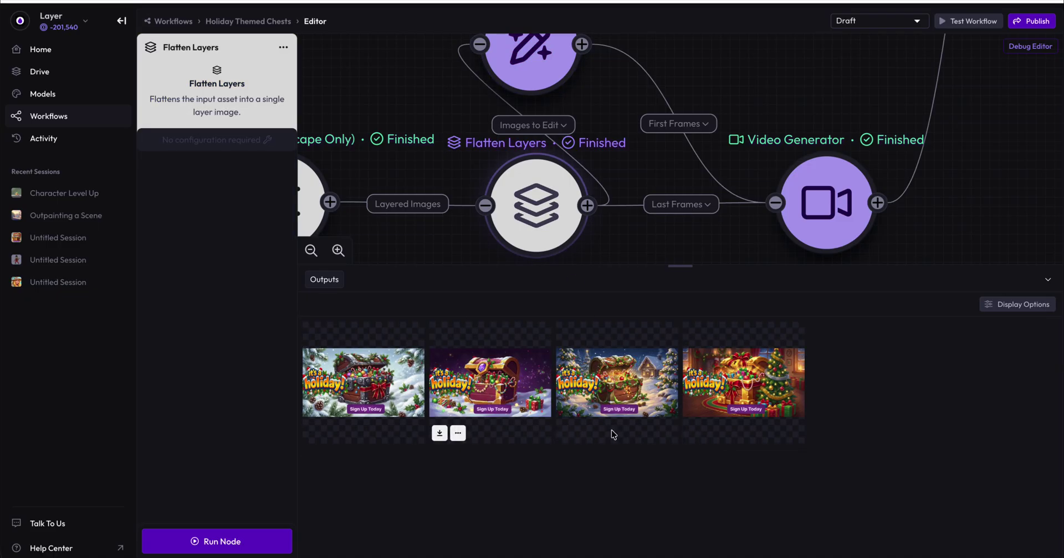
pyautogui.hscroll(3, 754, 113)
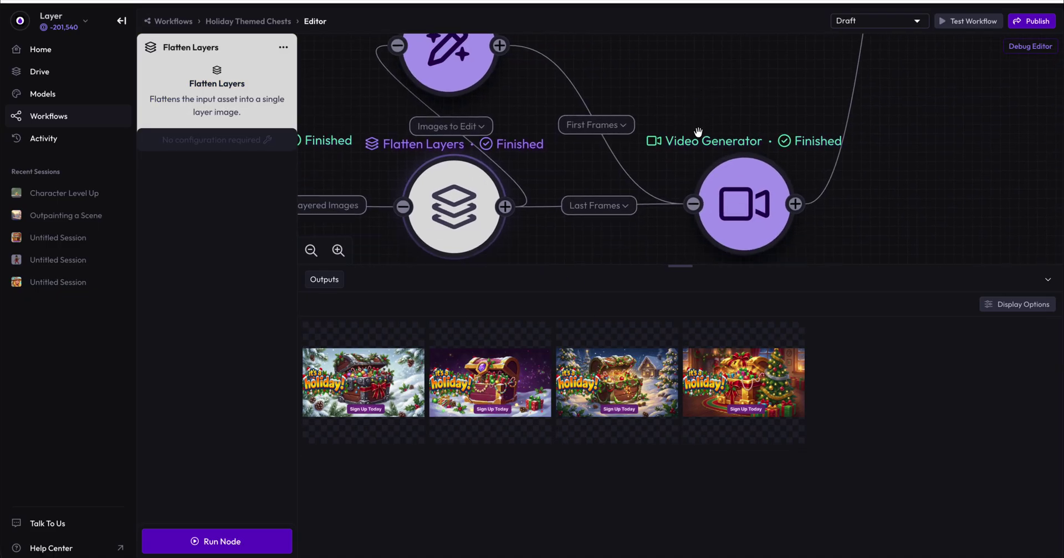
# Step: Download the Video Generator's purple-background chest video and play it through
pyautogui.click(746, 211)
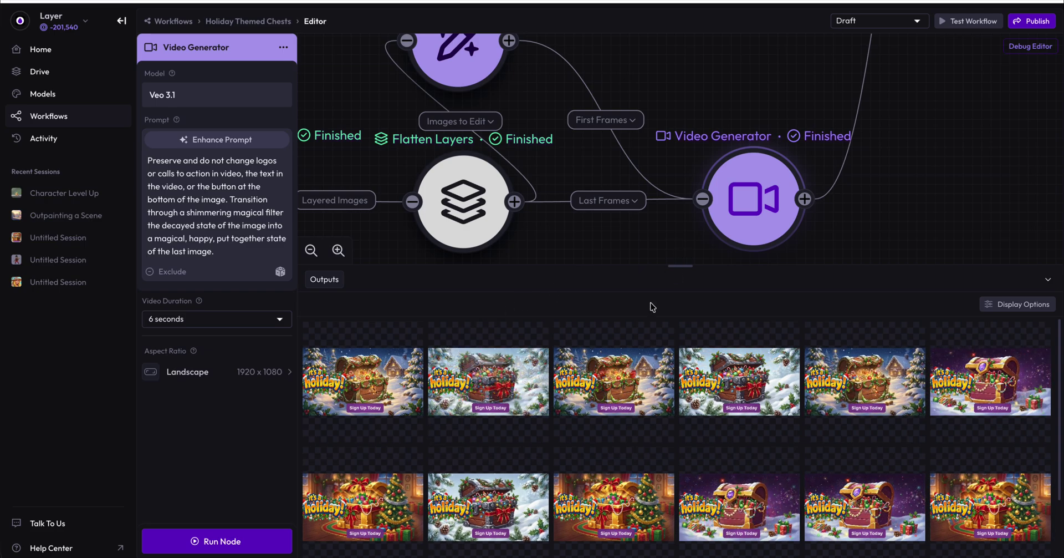
pyautogui.scroll(-1, 487, 499)
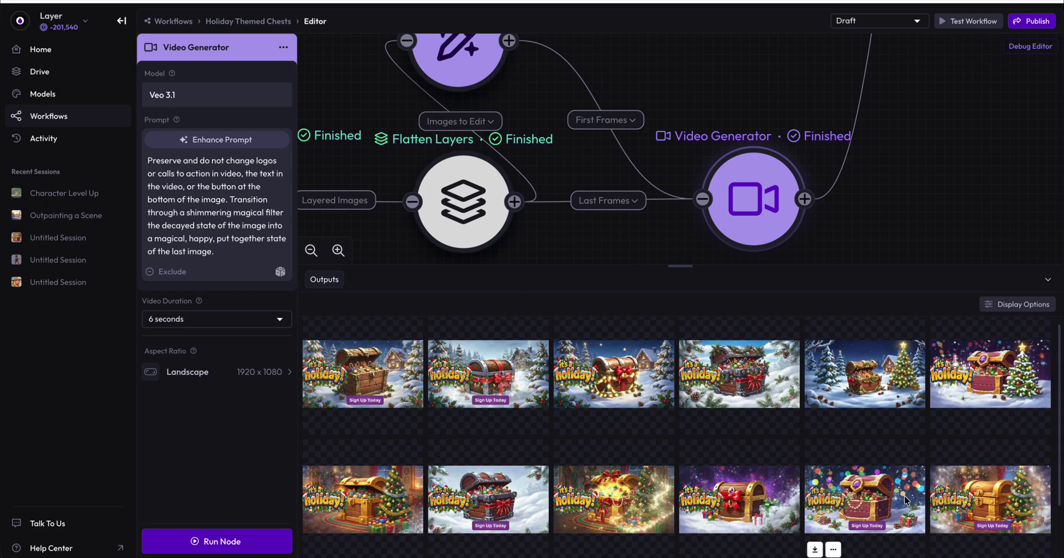
pyautogui.click(816, 549)
pyautogui.click(803, 21)
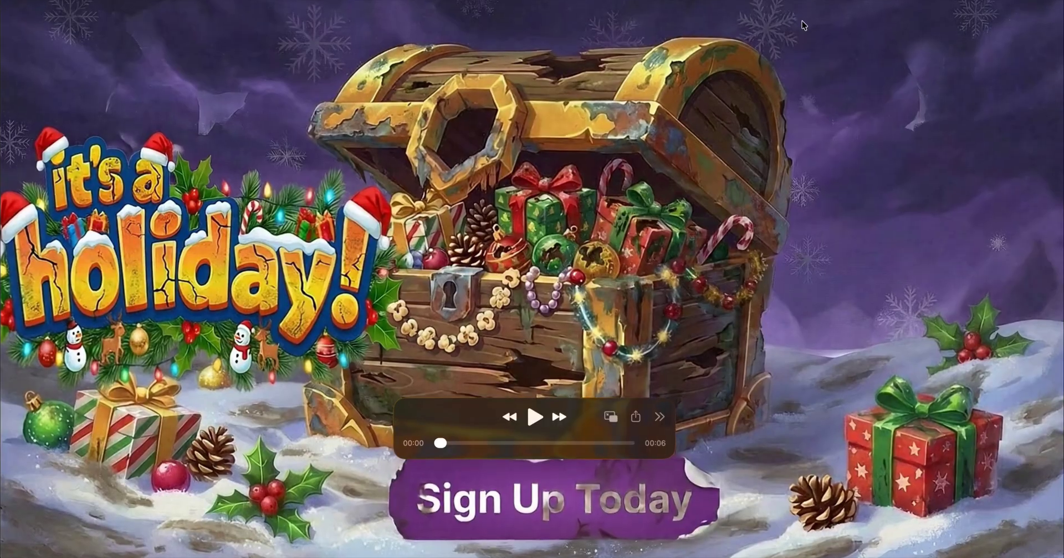
pyautogui.click(535, 417)
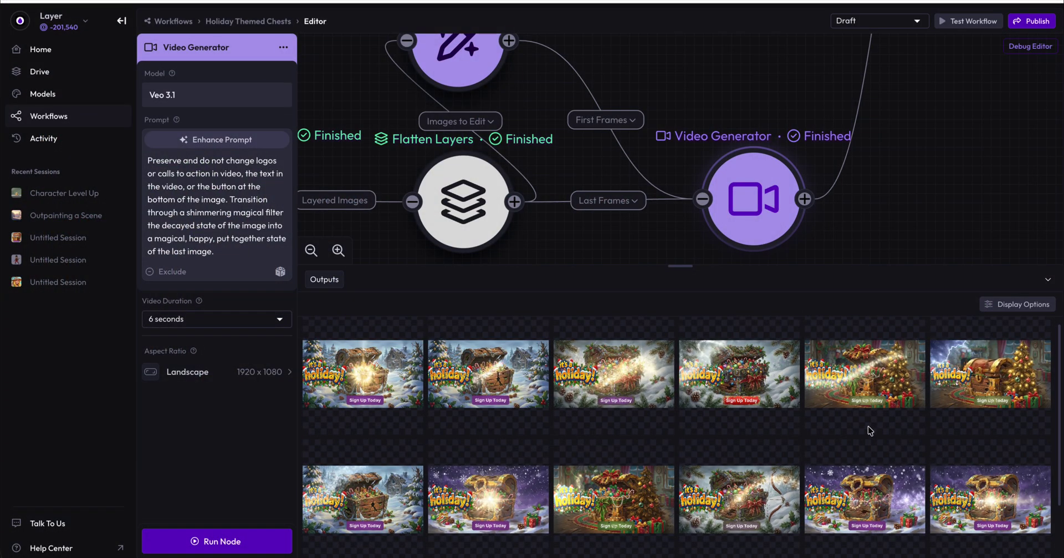
# Step: Download the Video Generator's snowy chest video with the red bow, play it through, and close the player
pyautogui.scroll(-1, 870, 430)
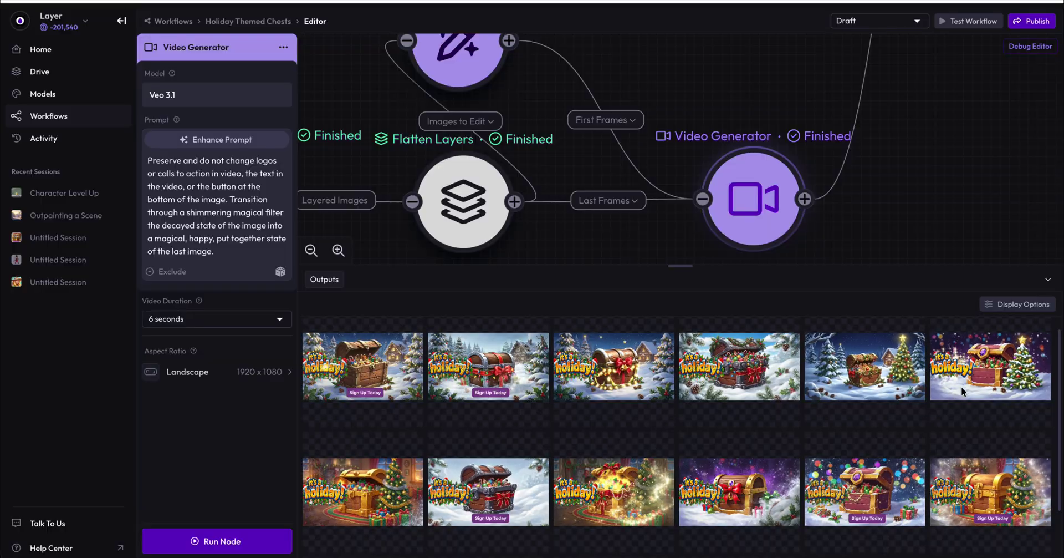
pyautogui.scroll(-1, 979, 385)
pyautogui.scroll(-3, 979, 384)
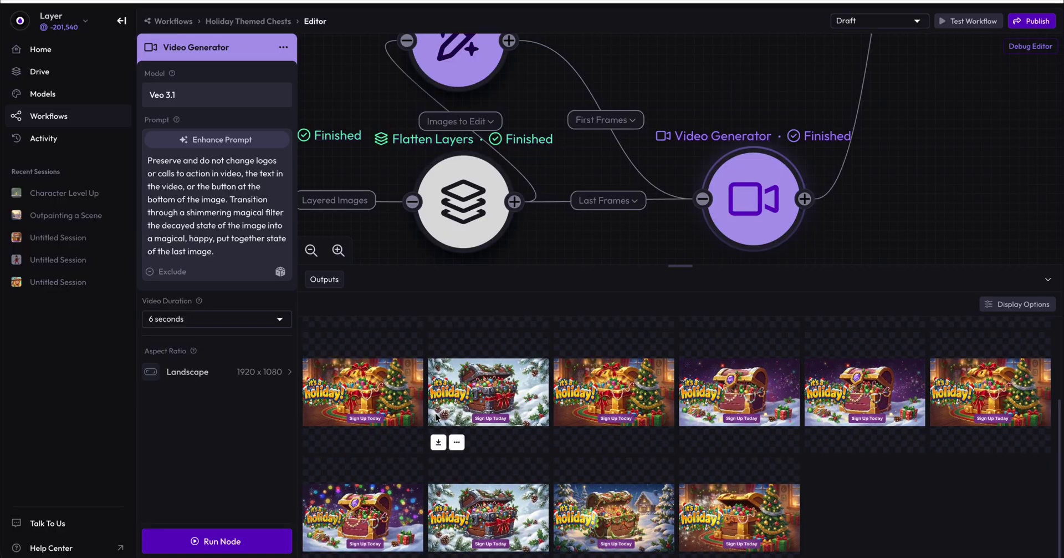
pyautogui.click(438, 442)
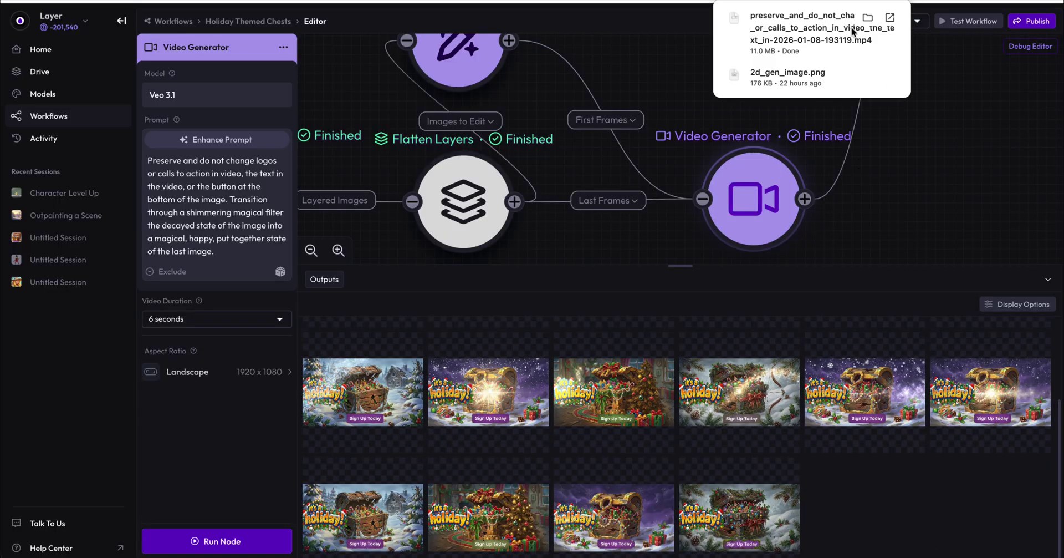
pyautogui.click(806, 25)
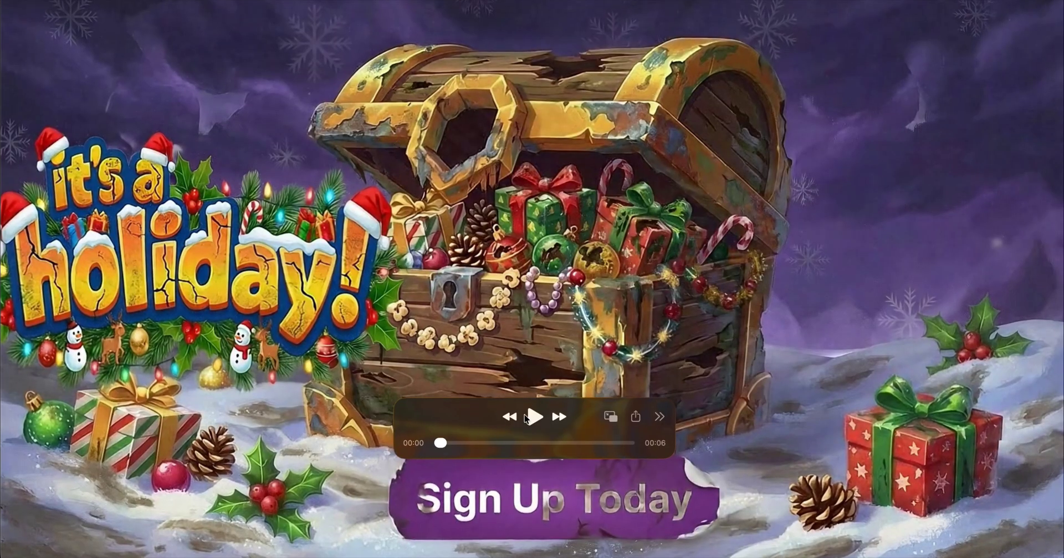
pyautogui.click(533, 416)
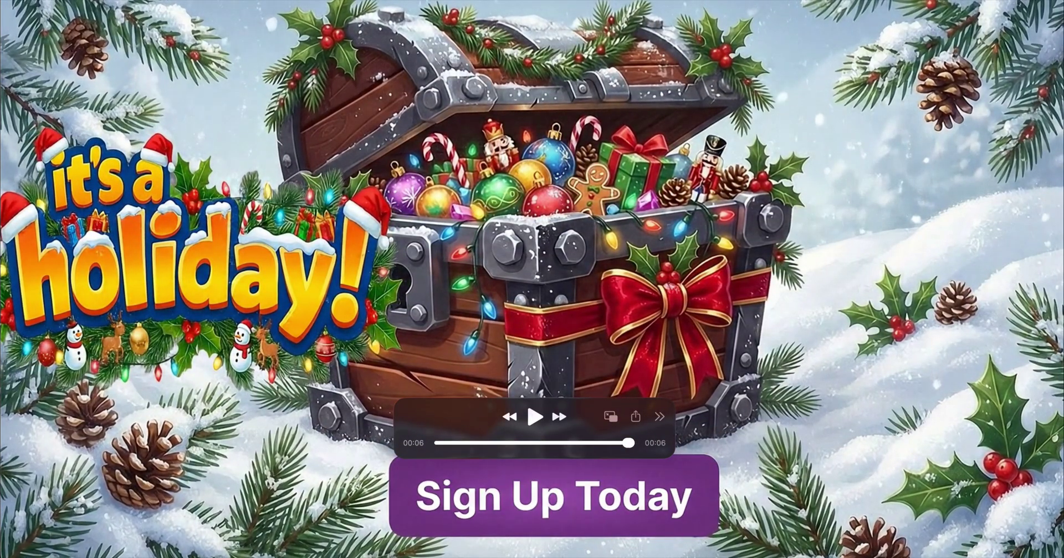
pyautogui.press('Escape')
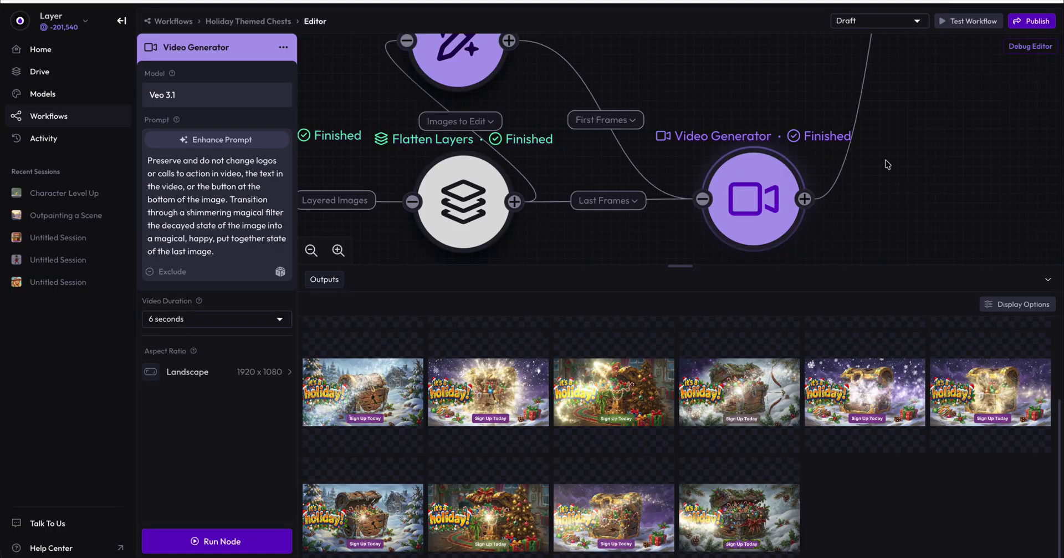
# Step: Trace the workflow from the Video Generator and Save Outputs back to the Image Composition (Landscape Only) node
pyautogui.moveTo(524, 205); pyautogui.dragTo(445, 269)
pyautogui.moveTo(758, 192); pyautogui.dragTo(787, 164)
pyautogui.scroll(5, 724, 433)
pyautogui.moveTo(624, 105); pyautogui.dragTo(639, 183)
pyautogui.click(639, 183)
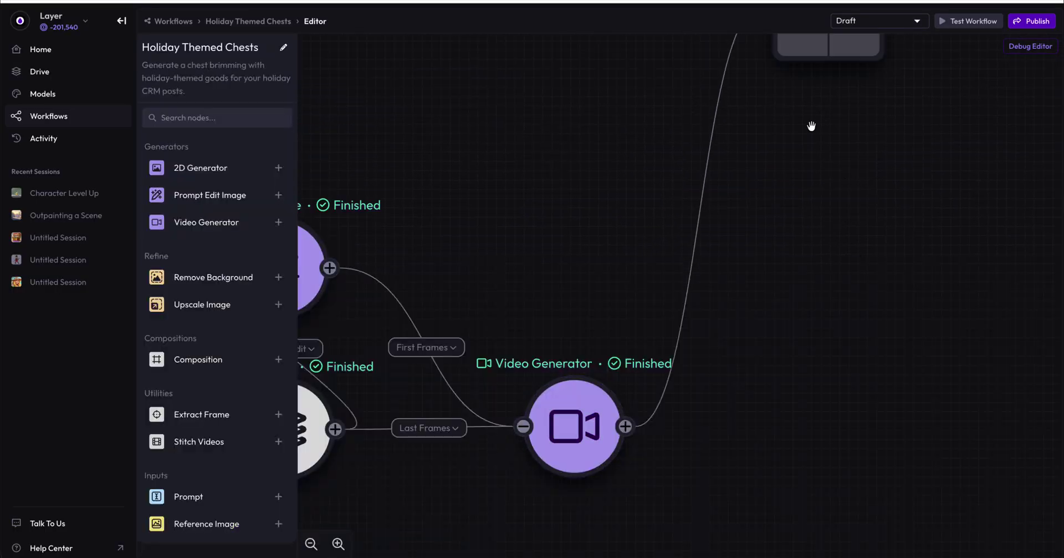
pyautogui.moveTo(780, 114); pyautogui.dragTo(850, 272)
pyautogui.moveTo(585, 318); pyautogui.dragTo(588, 316)
pyautogui.rightClick(588, 316)
pyautogui.click(588, 207)
pyautogui.moveTo(663, 216); pyautogui.dragTo(920, 75)
pyautogui.moveTo(440, 281); pyautogui.dragTo(488, 281)
pyautogui.hscroll(-5, 554, 294)
pyautogui.scroll(-4, 609, 309)
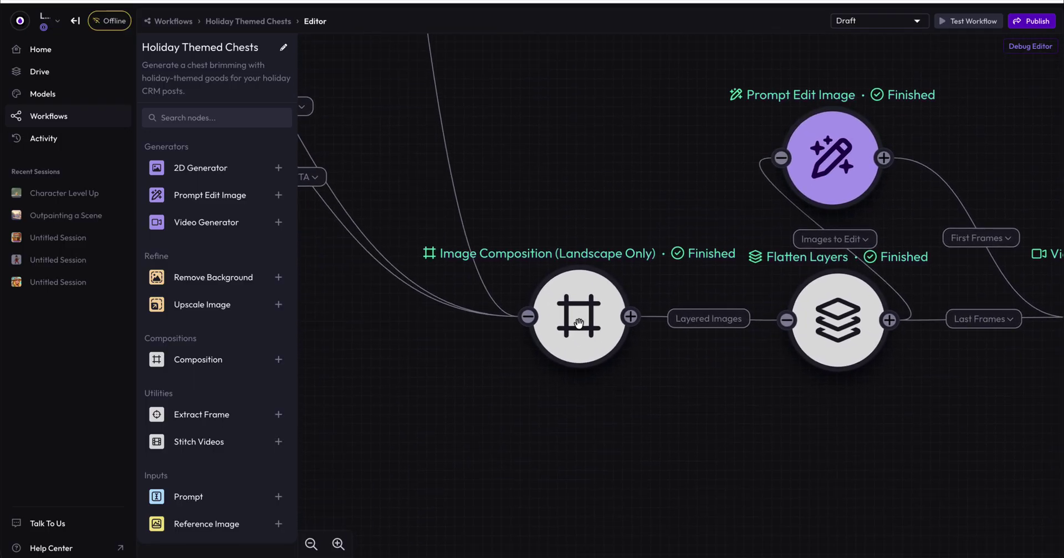
# Step: Inspect the Image Composition (Landscape Only) and Flatten Layers nodes and follow their path toward the Video Generator
pyautogui.click(576, 310)
pyautogui.moveTo(745, 198); pyautogui.dragTo(478, 129)
pyautogui.click(708, 101)
pyautogui.click(569, 240)
pyautogui.hscroll(4, 683, 164)
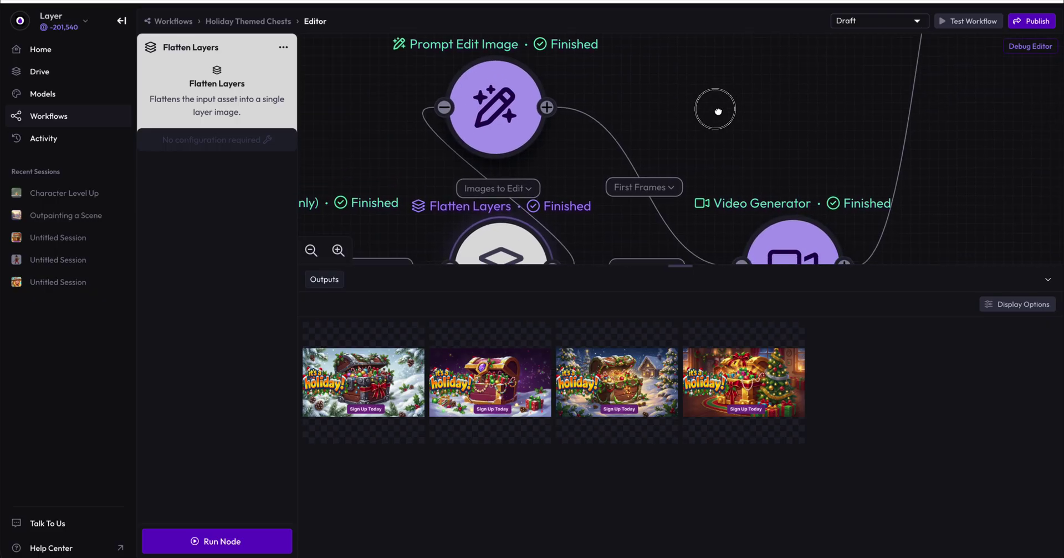
pyautogui.hscroll(2, 696, 134)
pyautogui.scroll(-1, 697, 134)
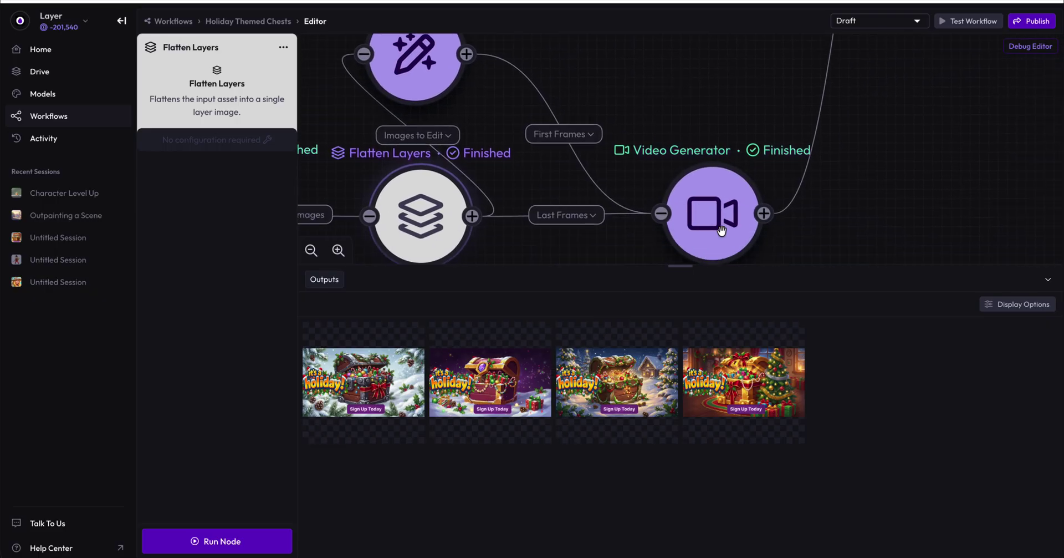
# Step: Inspect the Video Generator node's model, prompt and outputs, and follow its connection to Save Outputs
pyautogui.click(724, 233)
pyautogui.scroll(4, 691, 88)
pyautogui.hscroll(2, 710, 81)
pyautogui.moveTo(845, 169); pyautogui.dragTo(815, 235)
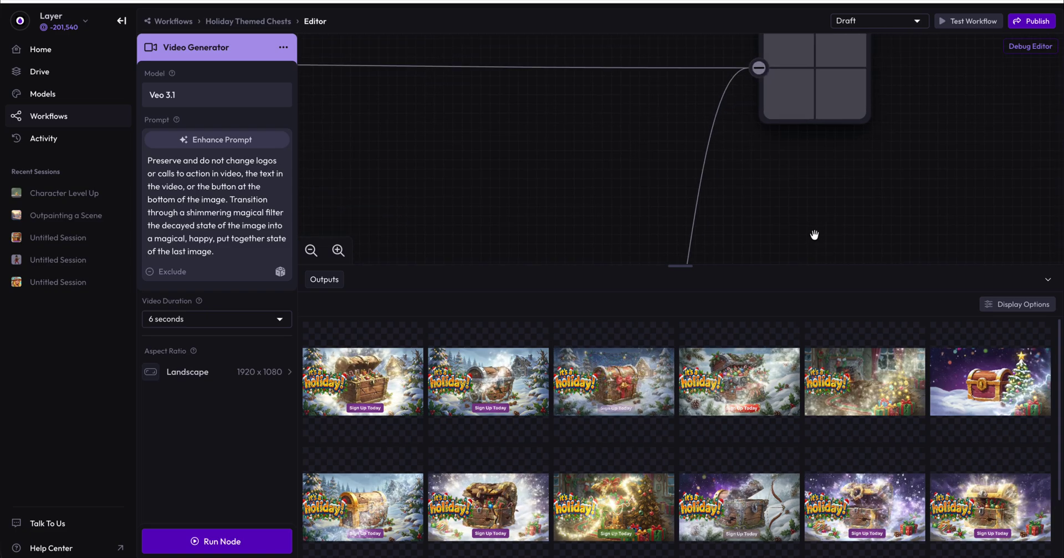
# Step: Examine which outputs the Save Outputs node saves and trace its connection back to the Video Generator
pyautogui.click(829, 86)
pyautogui.moveTo(642, 147); pyautogui.dragTo(575, 199)
pyautogui.hscroll(-3, 606, 122)
pyautogui.scroll(-2, 557, 214)
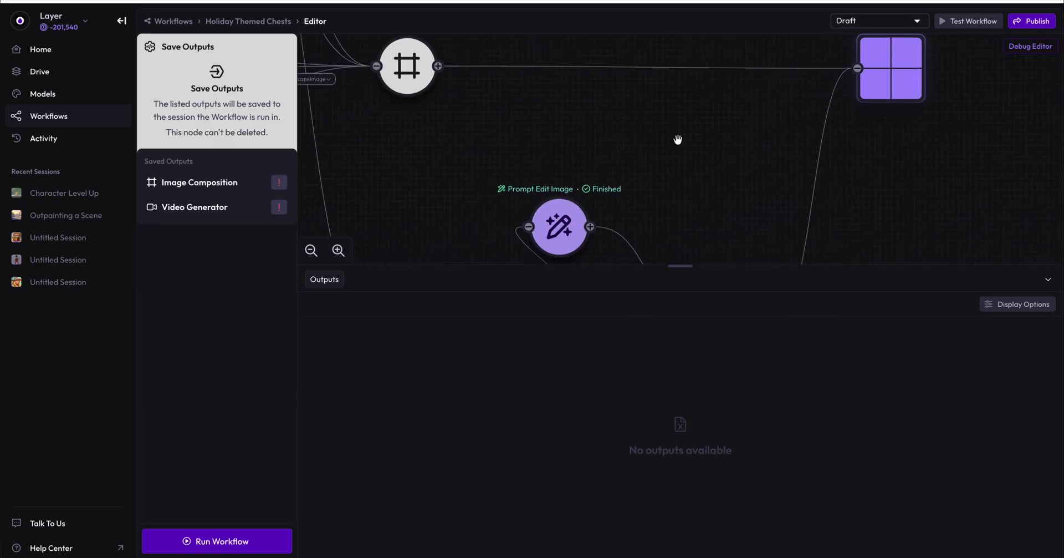
pyautogui.moveTo(682, 170); pyautogui.dragTo(658, 158)
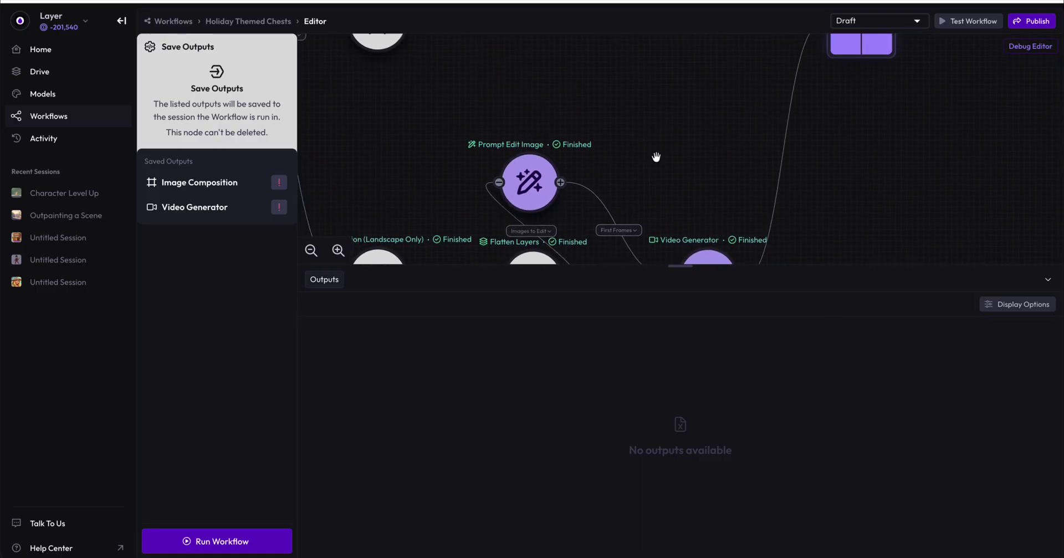
pyautogui.moveTo(733, 166); pyautogui.dragTo(746, 82)
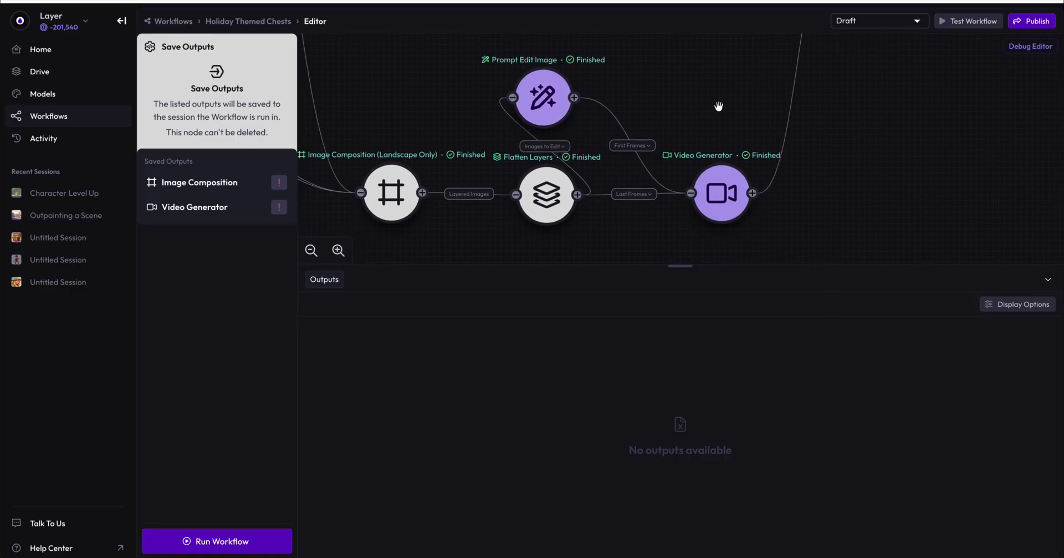
# Step: Close the Save Outputs details and review the video branch together with Image Composition and Save Outputs on the canvas
pyautogui.click(719, 96)
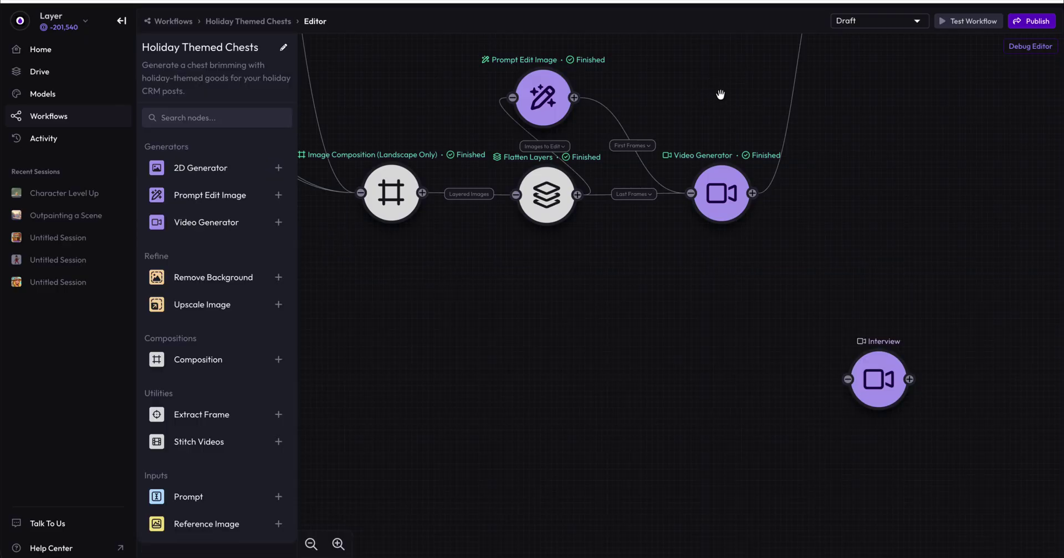
pyautogui.moveTo(720, 85); pyautogui.dragTo(609, 151)
pyautogui.moveTo(872, 188); pyautogui.dragTo(963, 272)
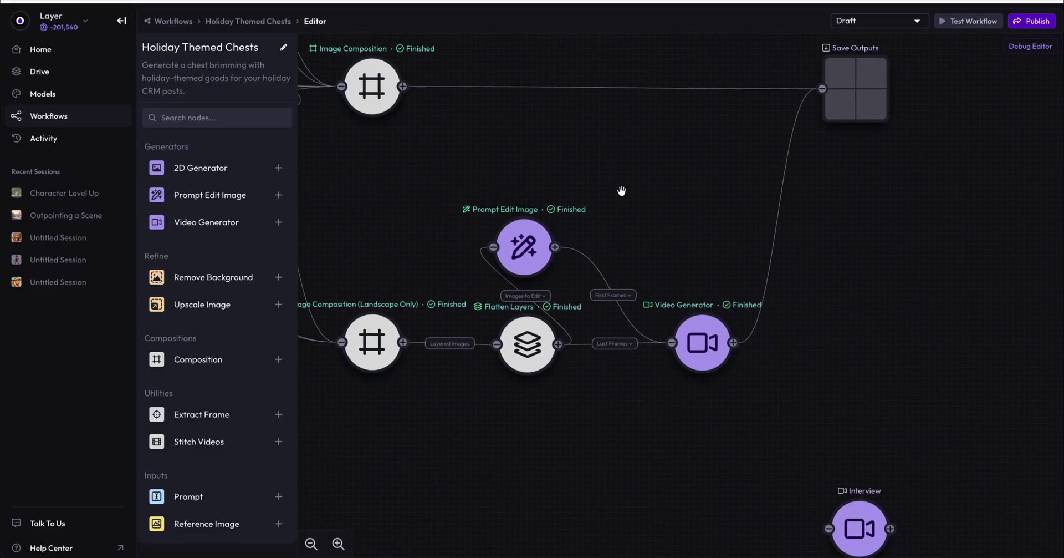
pyautogui.moveTo(672, 191); pyautogui.dragTo(673, 198)
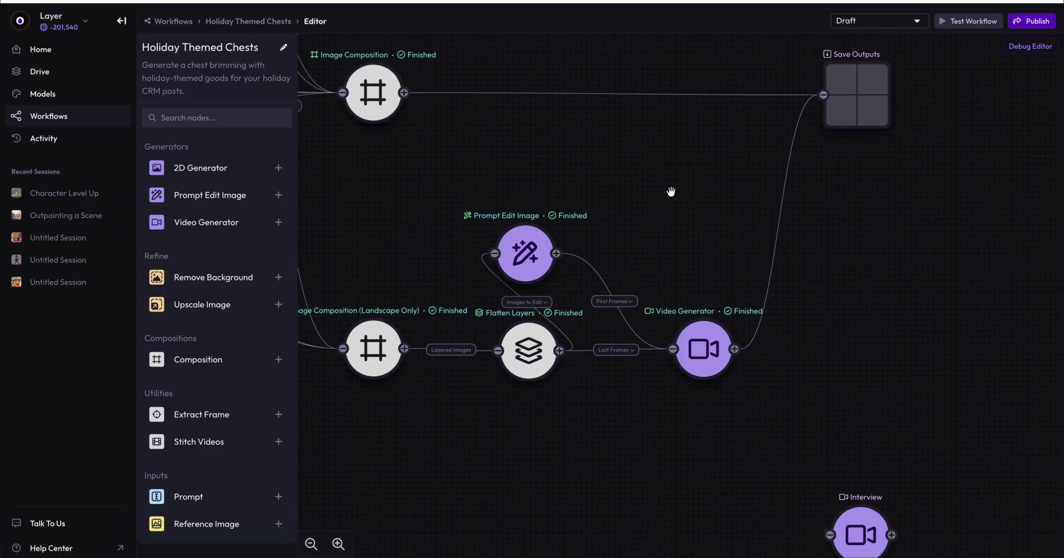
pyautogui.click(580, 145)
pyautogui.moveTo(492, 174); pyautogui.dragTo(528, 184)
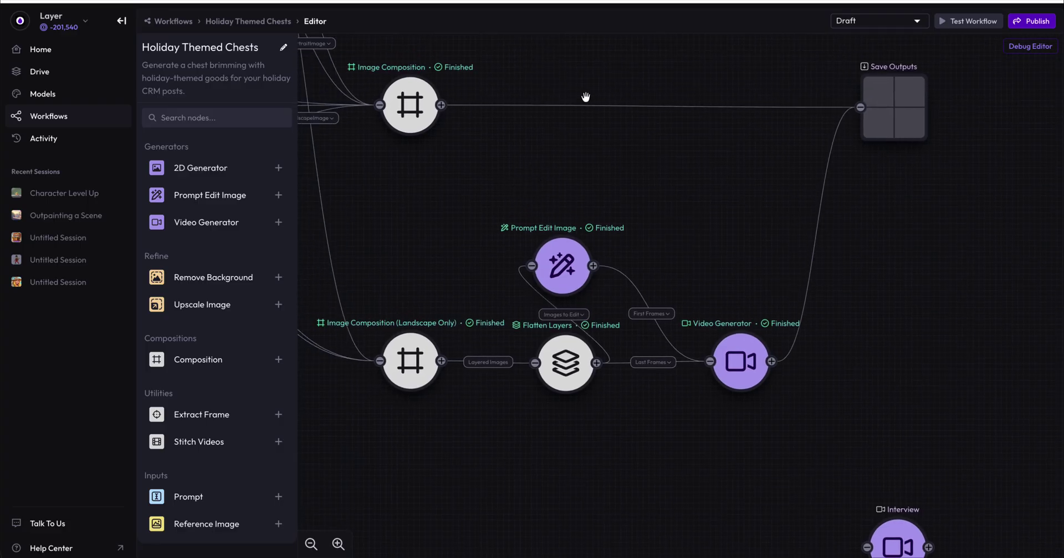